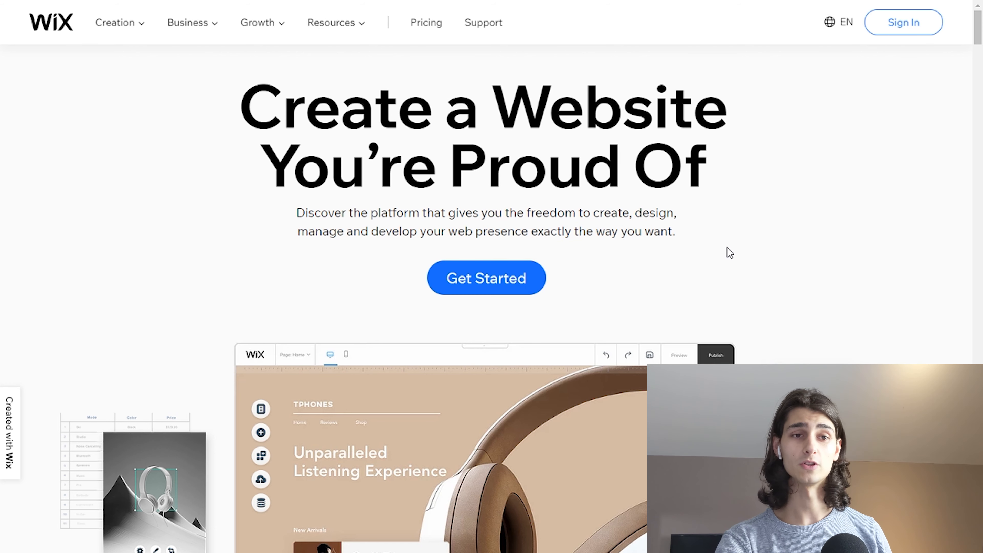
Log in to the existing Wix account
click(900, 26)
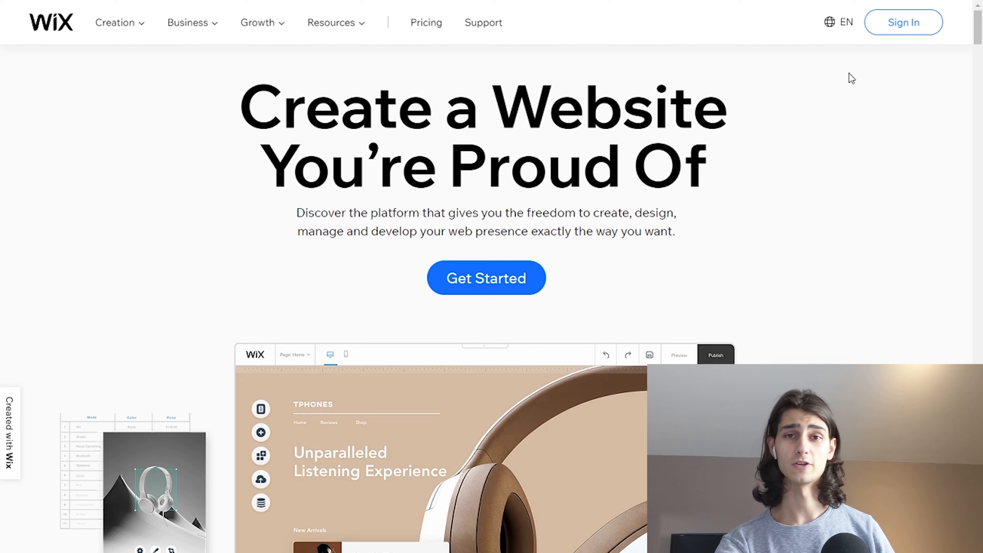
click(894, 30)
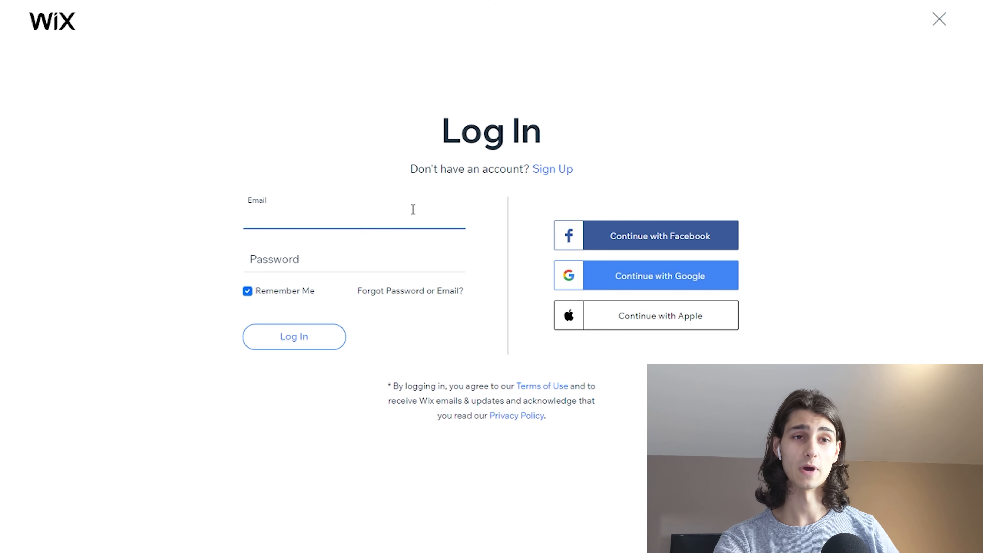
click(293, 336)
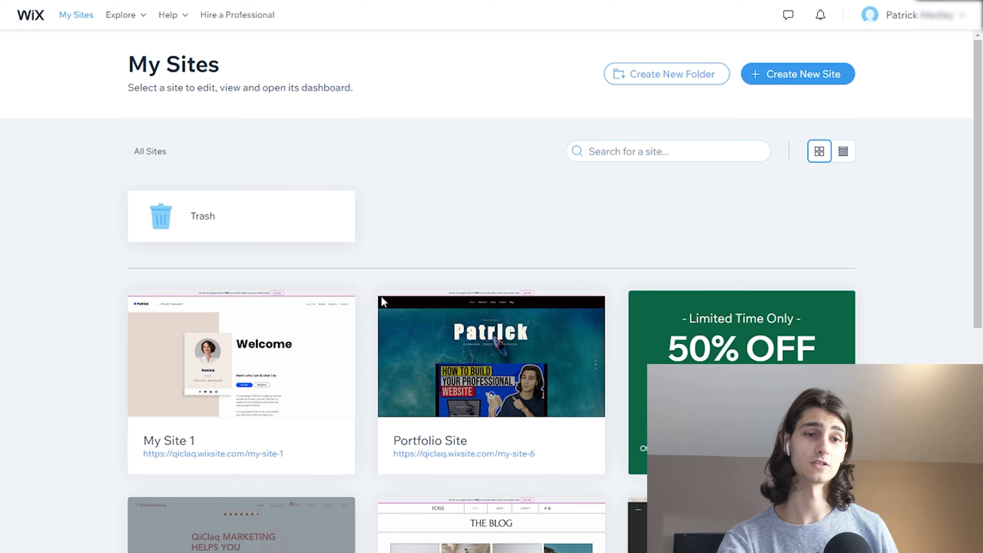
Create a new site of the Online Store type and choose to build it from a template with the Editor
mouse_move(451, 333)
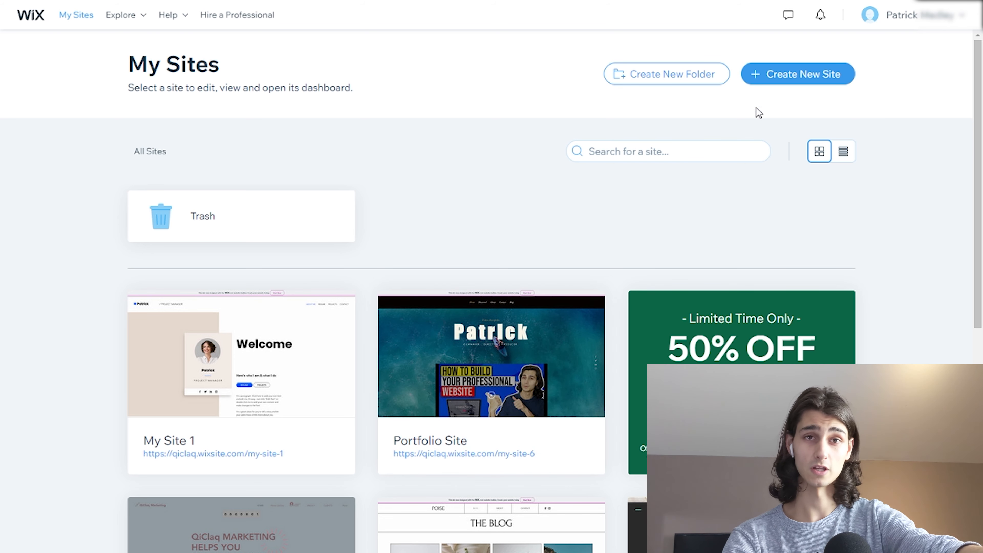
click(784, 89)
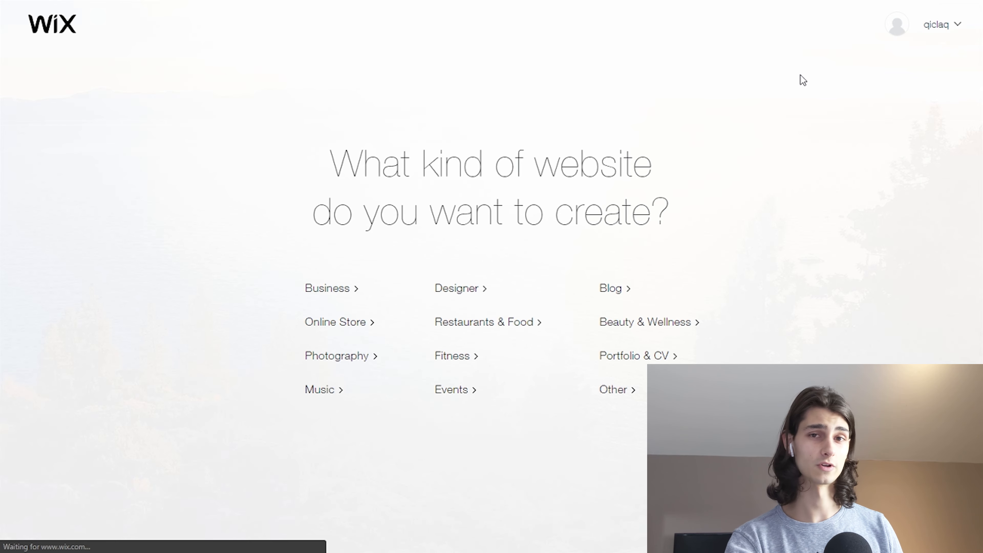
click(343, 327)
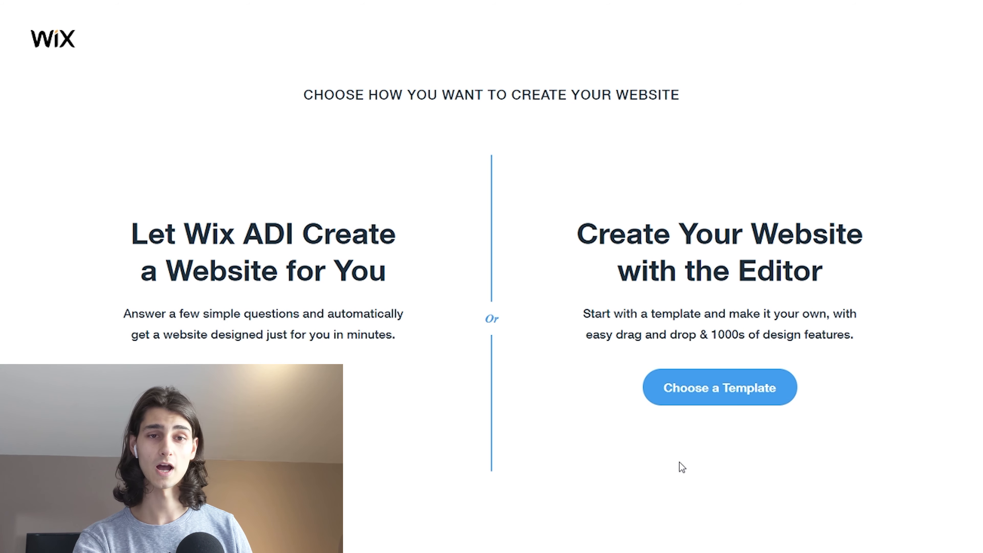
click(722, 389)
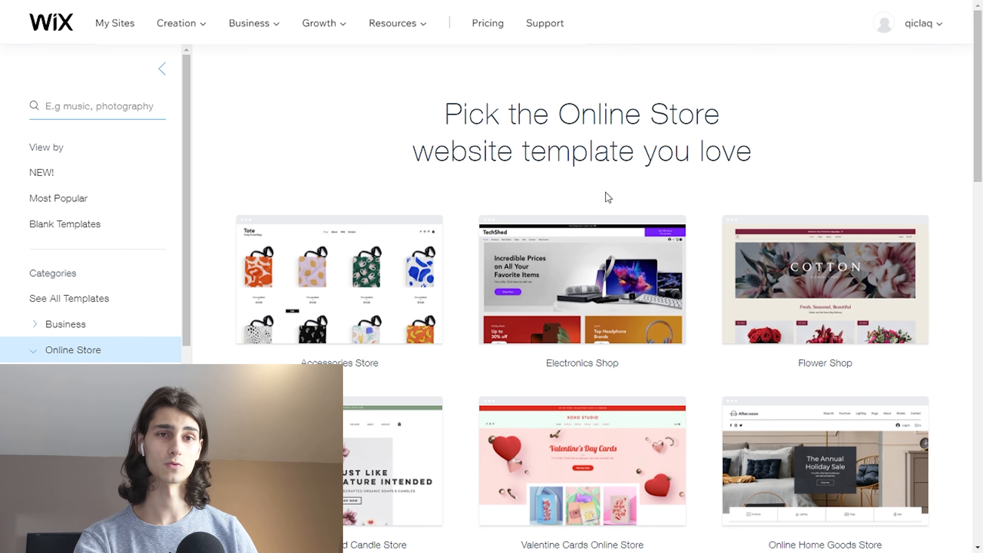
Narrow the Online Store templates down to the Fashion & Clothing category
mouse_move(726, 273)
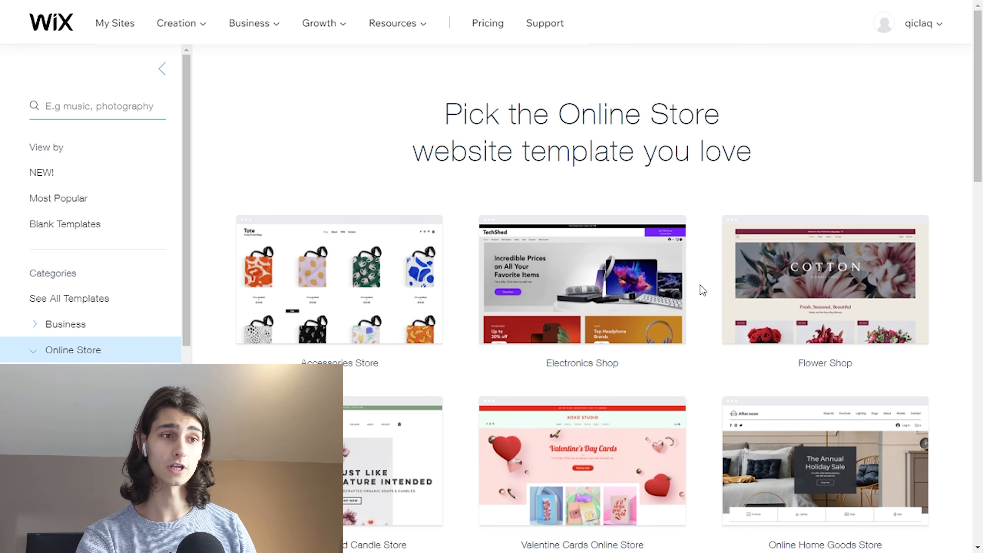
scroll(114, 187, down, 4)
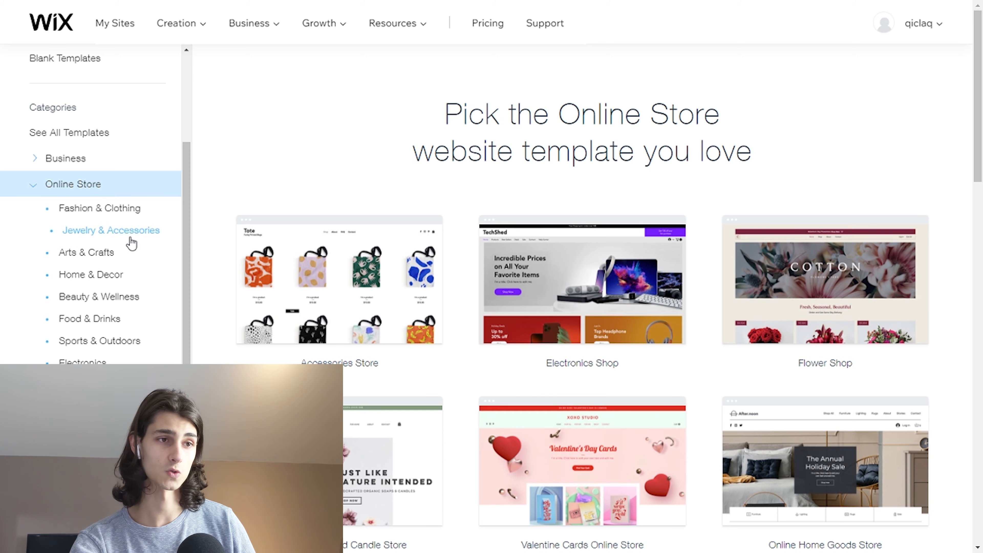
click(112, 213)
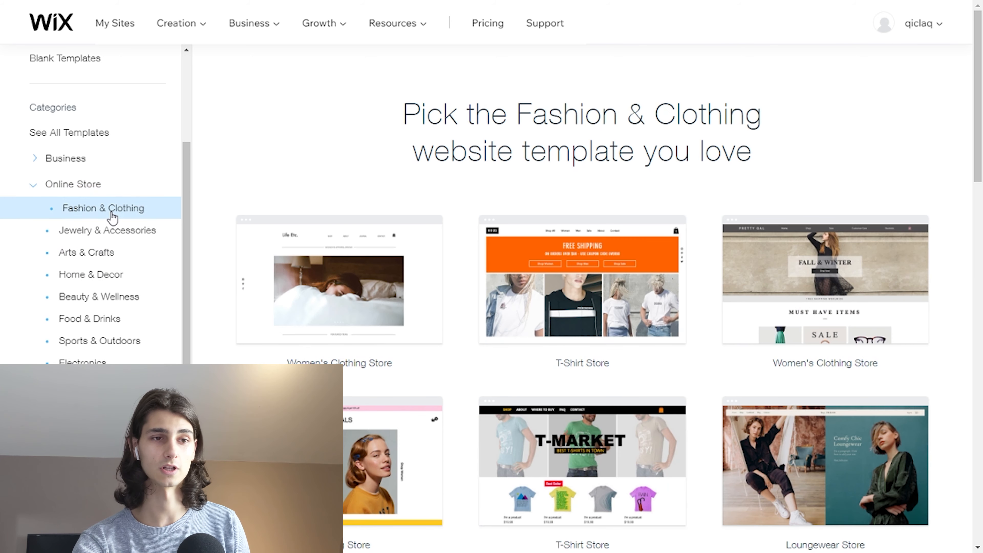
Browse the Fashion & Clothing templates and open a preview of the T-Market T-Shirt Store template
scroll(542, 345, down, 1)
scroll(568, 339, down, 2)
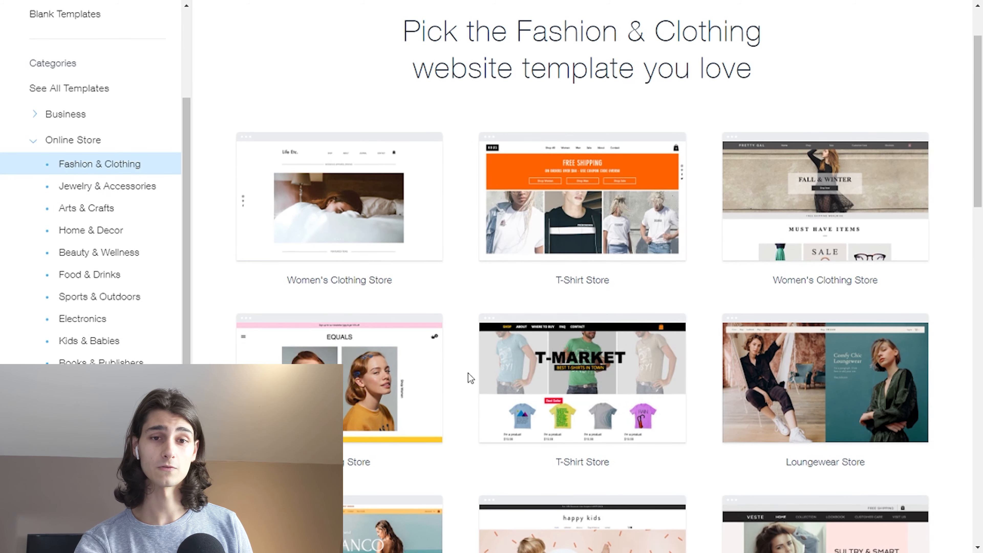
scroll(657, 326, down, 3)
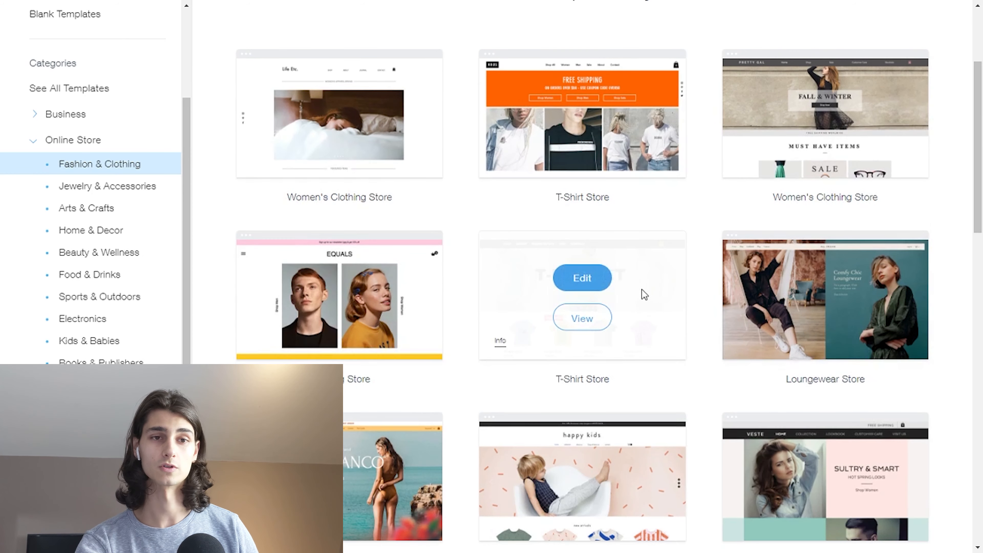
scroll(643, 233, down, 1)
scroll(646, 247, up, 4)
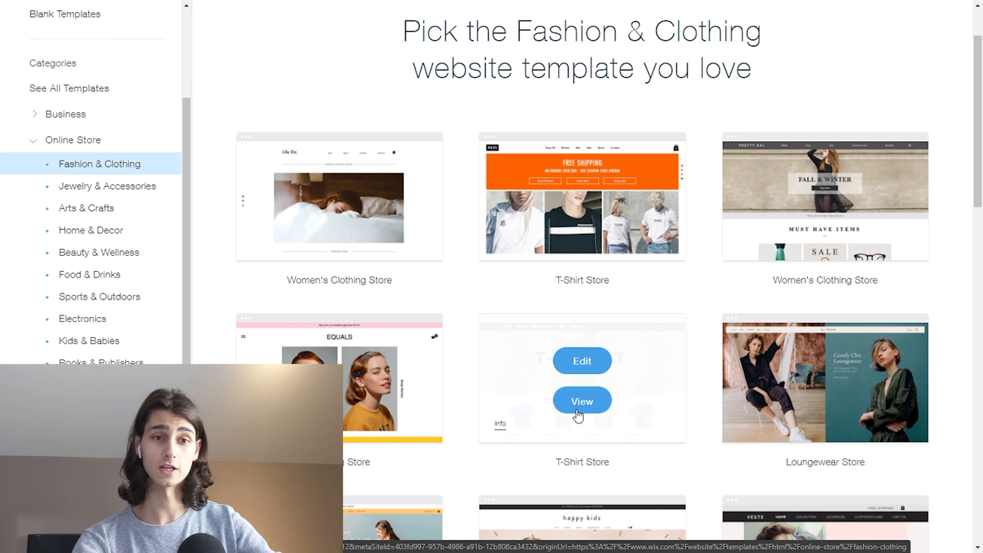
click(579, 391)
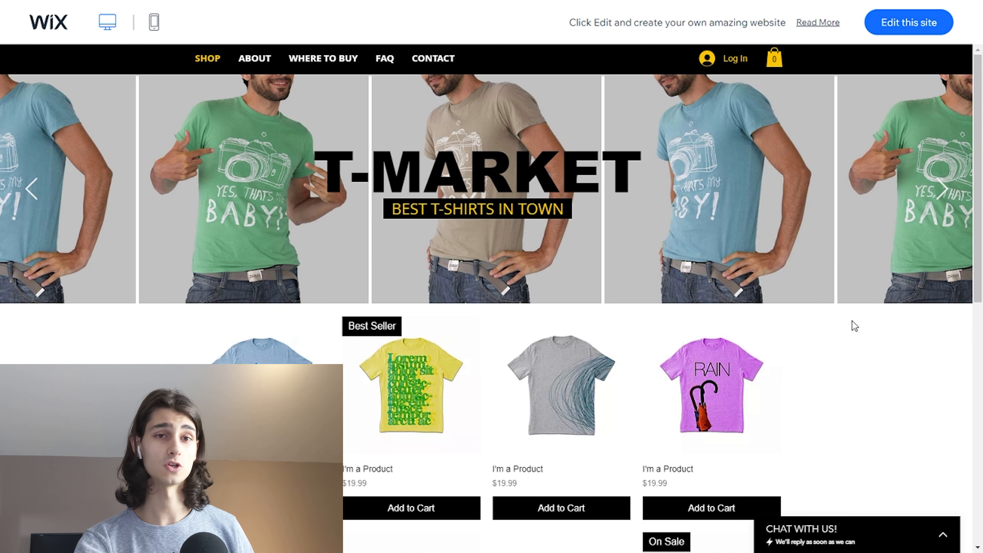
Examine the T-Market template's Shop page with its product grid and its About page
scroll(854, 326, down, 10)
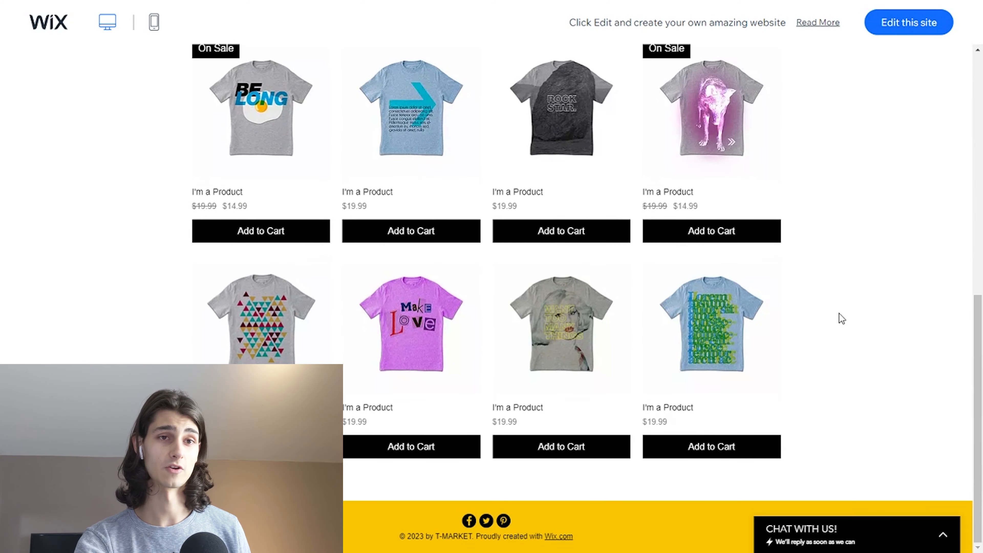
scroll(836, 318, up, 10)
scroll(213, 285, down, 5)
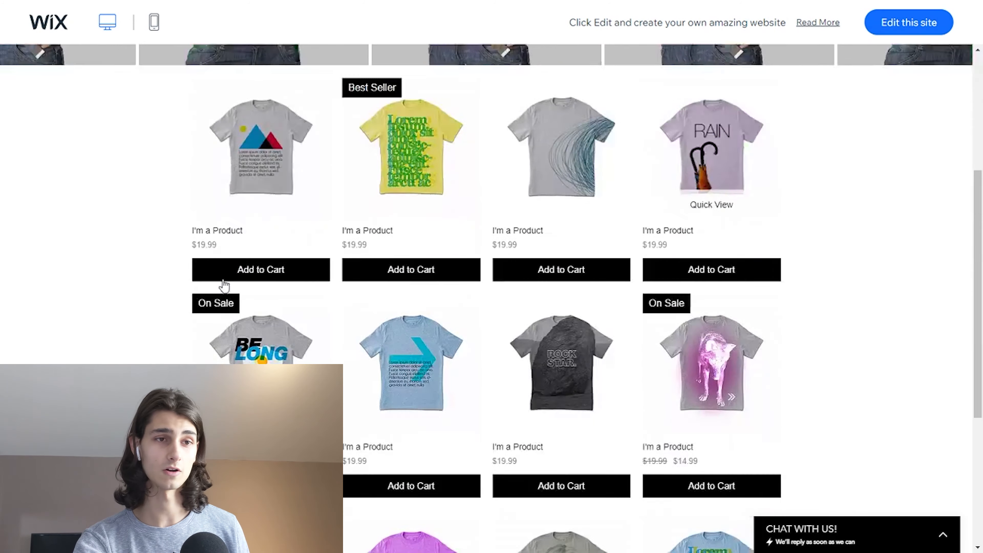
scroll(438, 318, down, 3)
scroll(553, 334, up, 8)
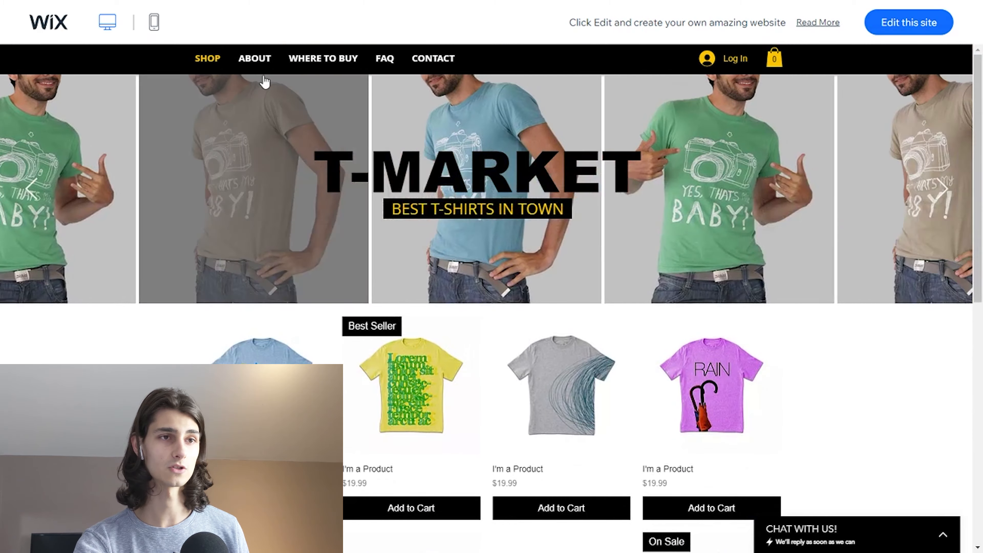
click(260, 60)
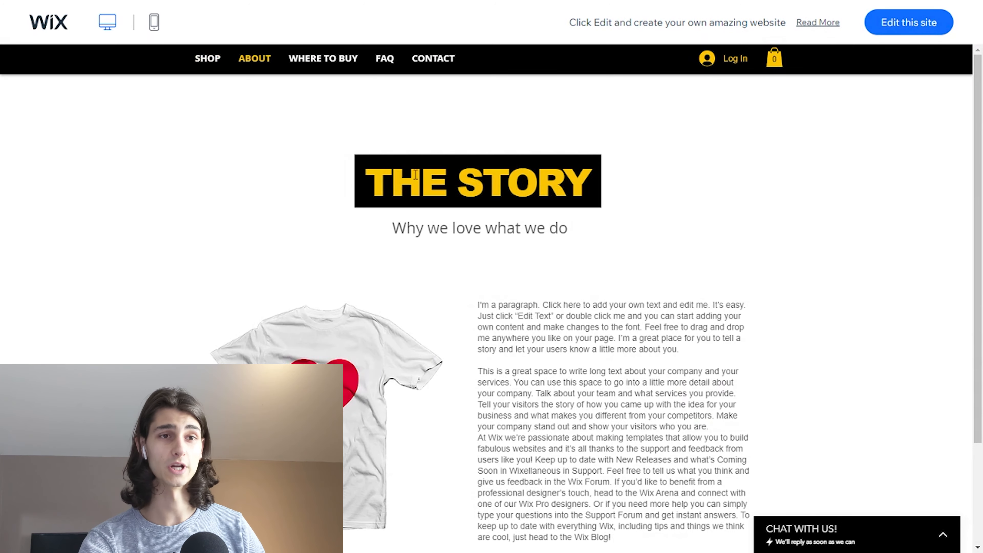
scroll(547, 245, down, 4)
scroll(406, 398, up, 4)
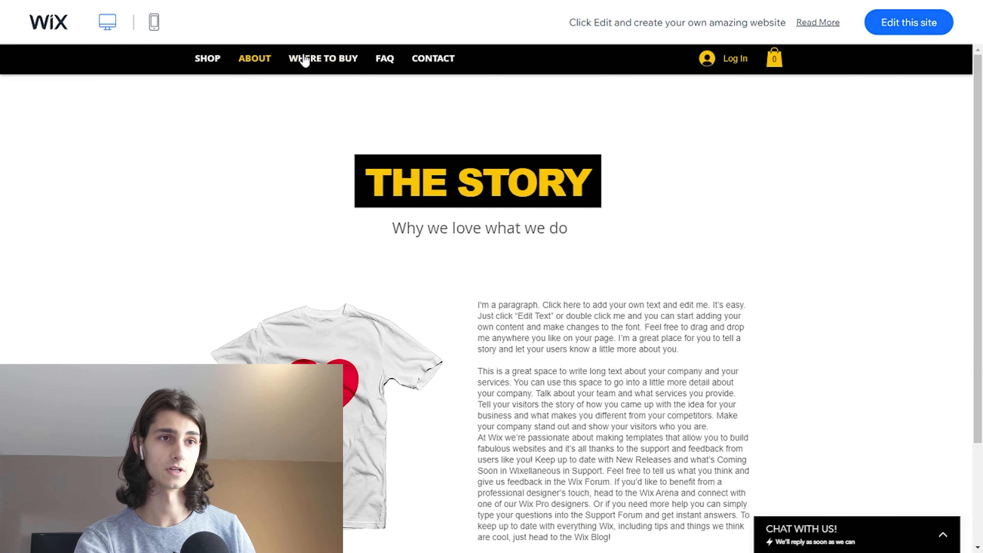
Examine the template's Where to Buy, FAQ and Contact pages
click(305, 60)
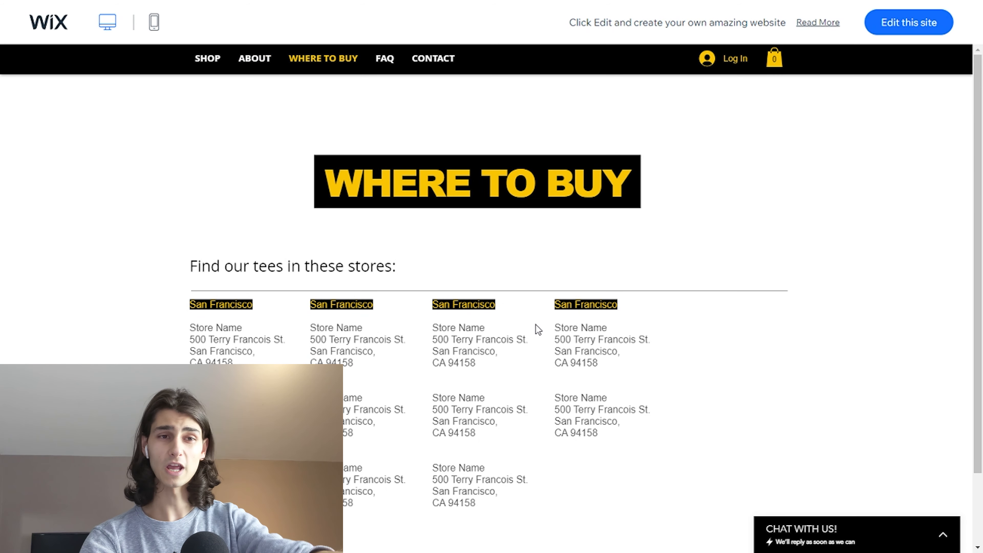
scroll(555, 373, down, 2)
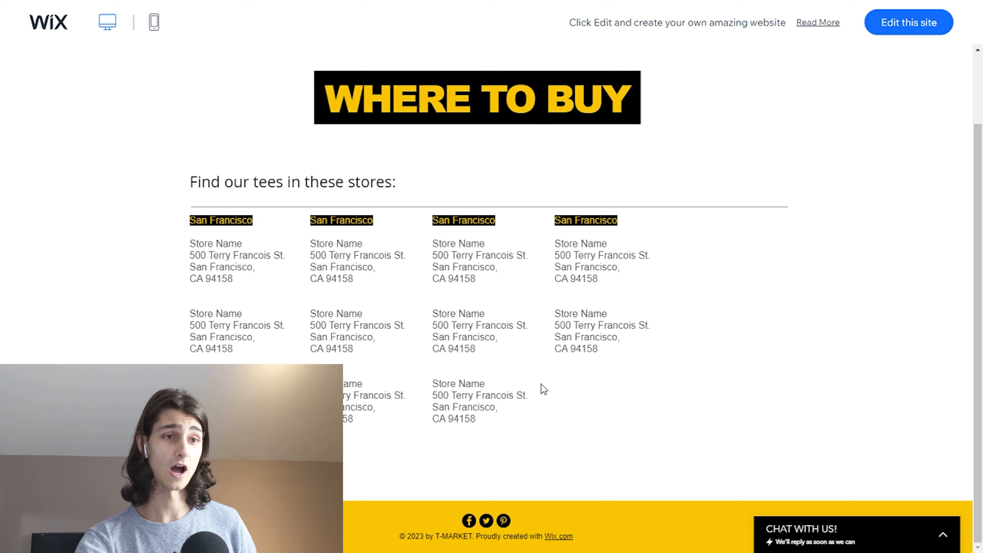
scroll(543, 388, up, 2)
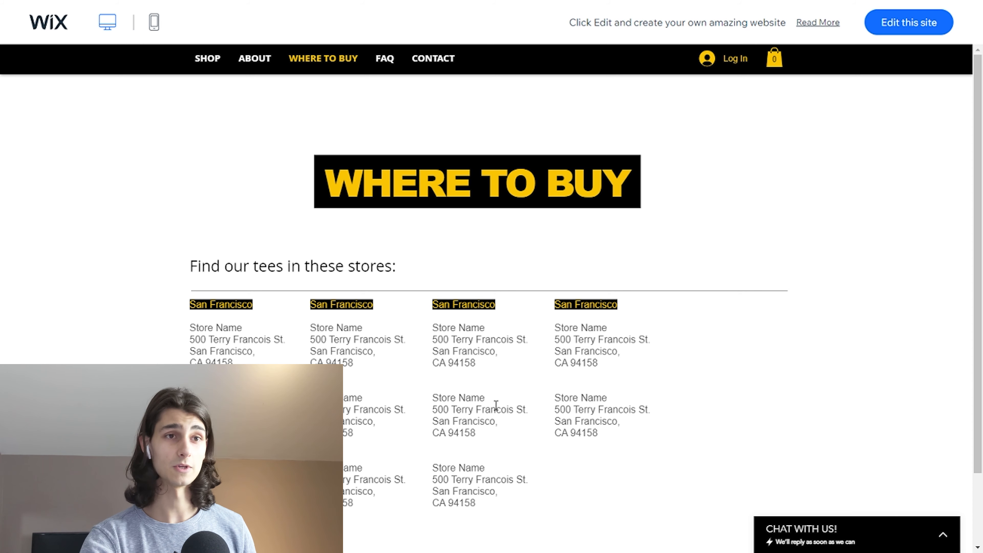
click(384, 65)
scroll(426, 135, down, 4)
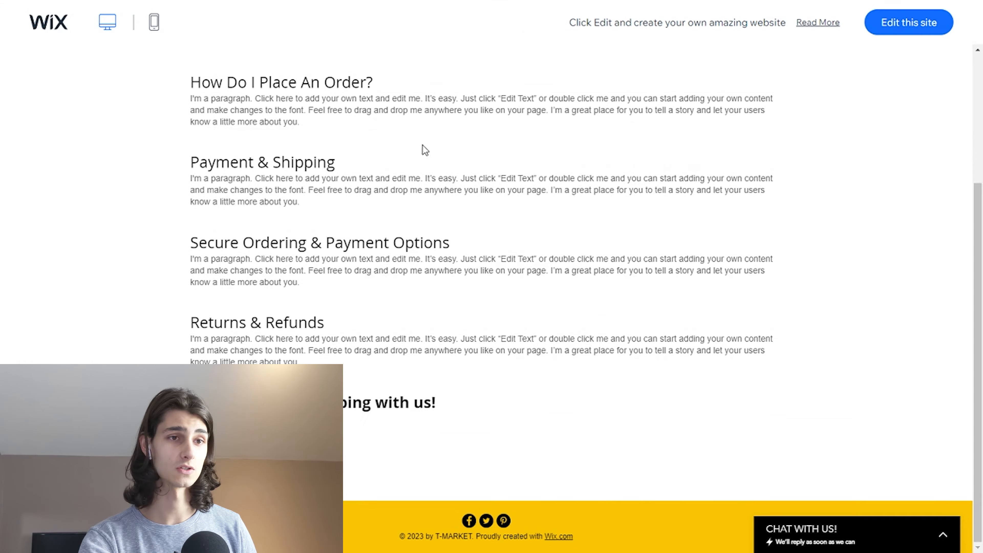
scroll(466, 90, up, 4)
click(445, 62)
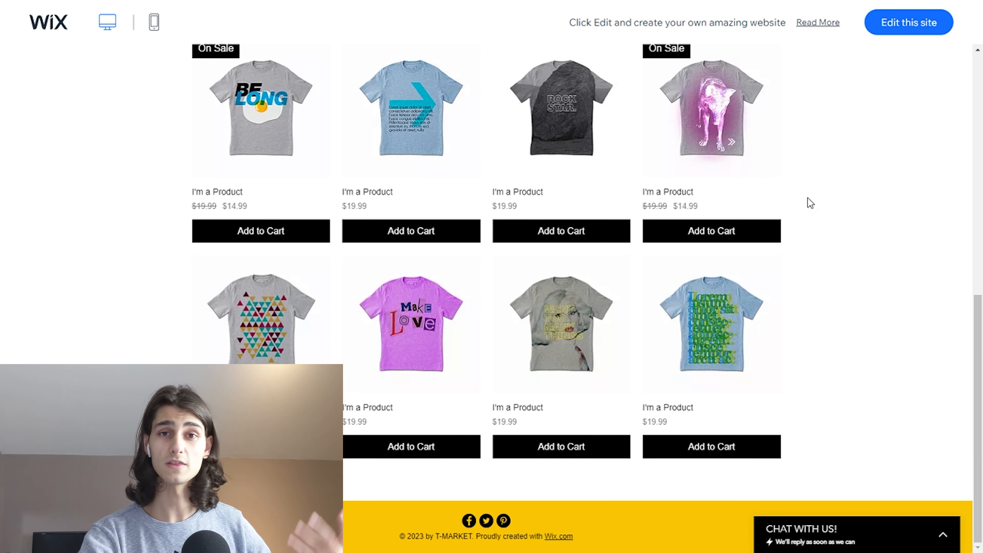
Open the previewed T-Market template in the editor
scroll(814, 205, up, 3)
scroll(815, 205, up, 5)
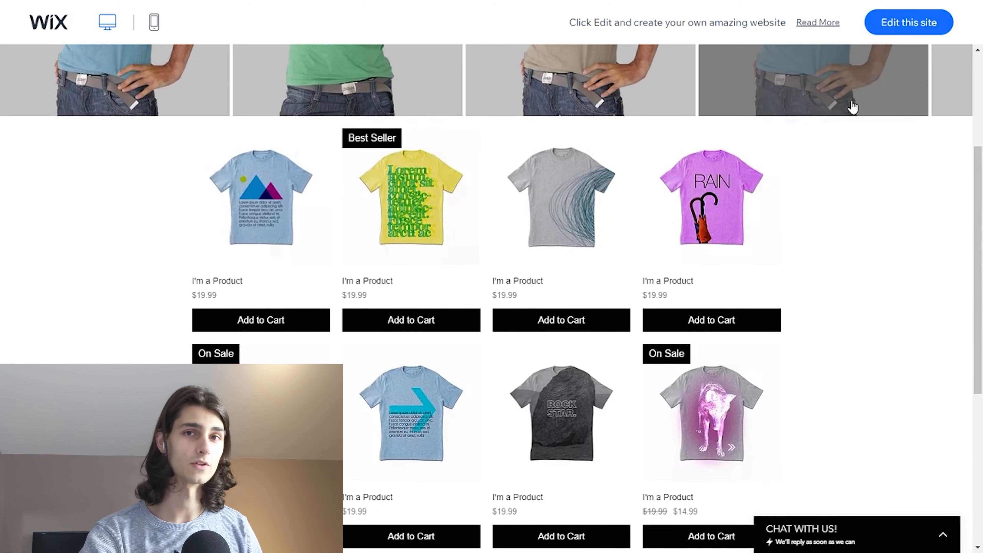
click(892, 27)
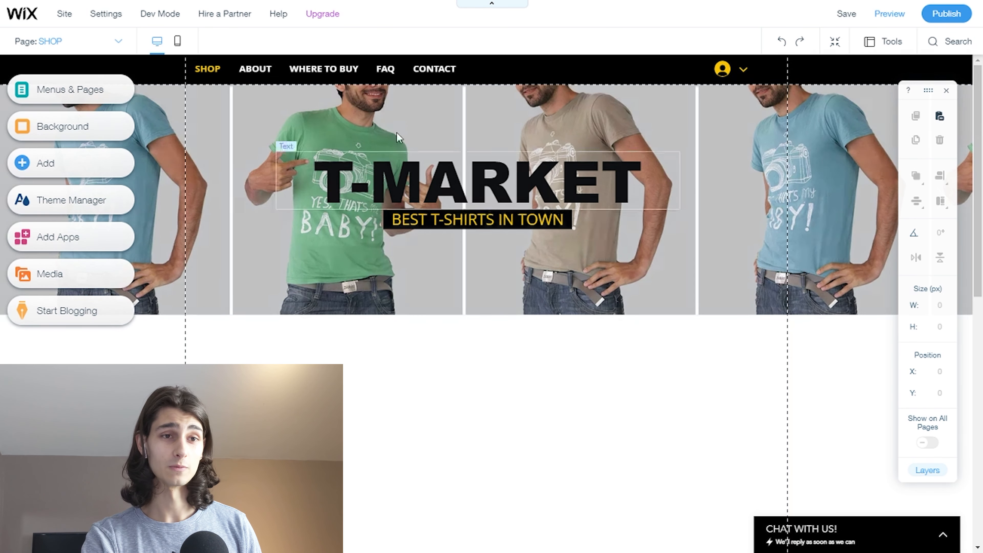
Move the floating editing toolbar slightly inward from the edge of the canvas
mouse_move(918, 90)
mouse_down()
mouse_move(854, 100)
mouse_move(899, 93)
mouse_up()
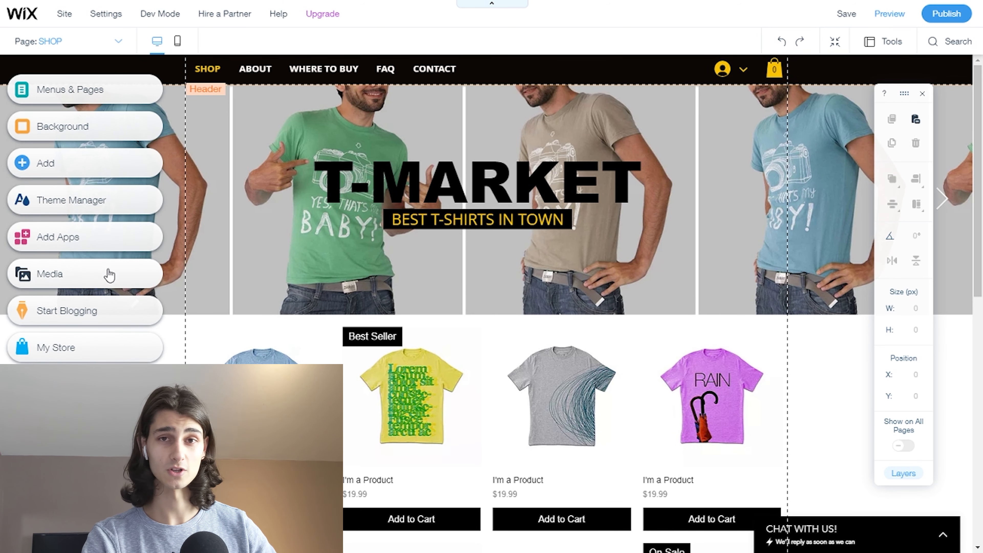
drag(904, 93, 861, 129)
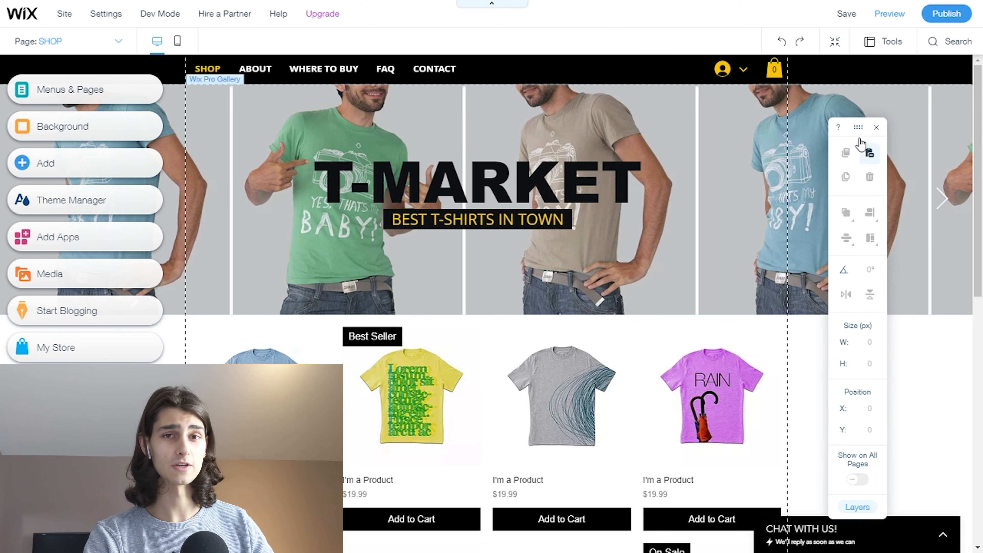
drag(855, 128, 902, 96)
Replace the T-MARKET title in the Shop page banner with "Pat-T's"
scroll(524, 194, down, 10)
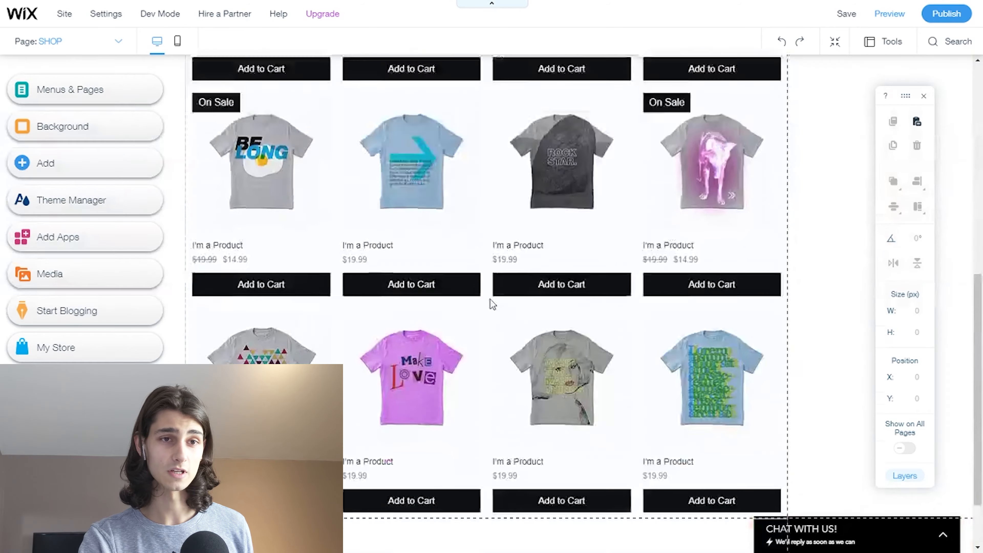
scroll(490, 299, up, 8)
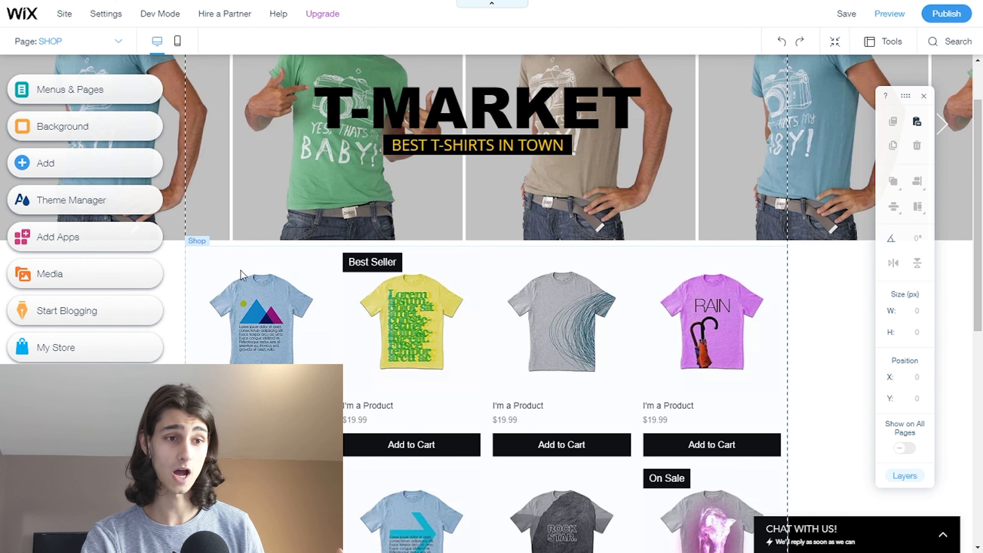
scroll(482, 362, up, 2)
scroll(412, 336, down, 8)
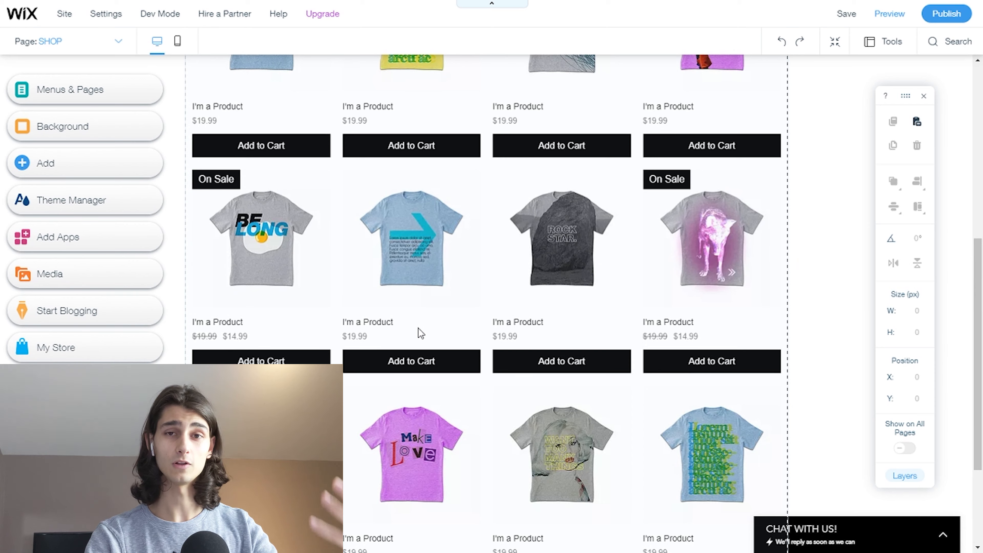
scroll(408, 351, up, 8)
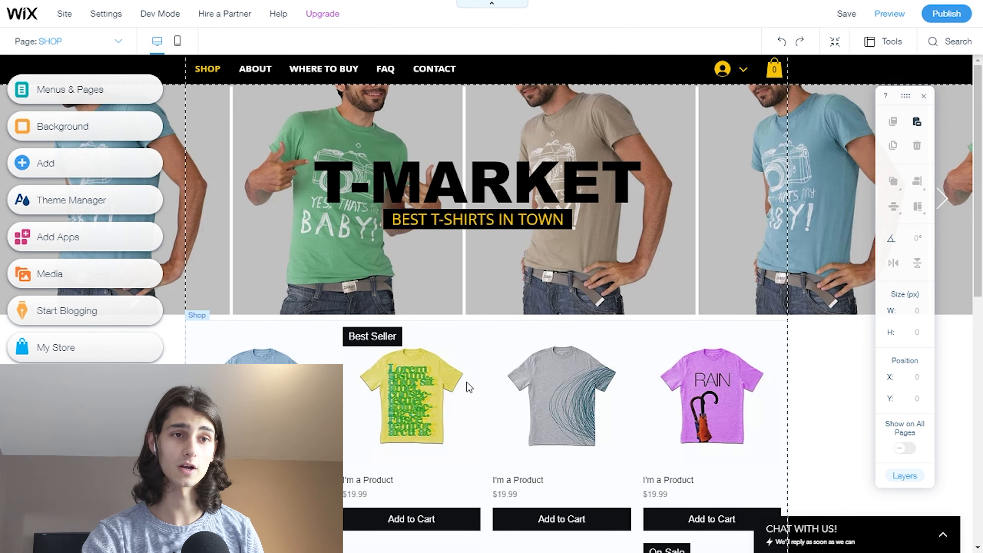
click(385, 190)
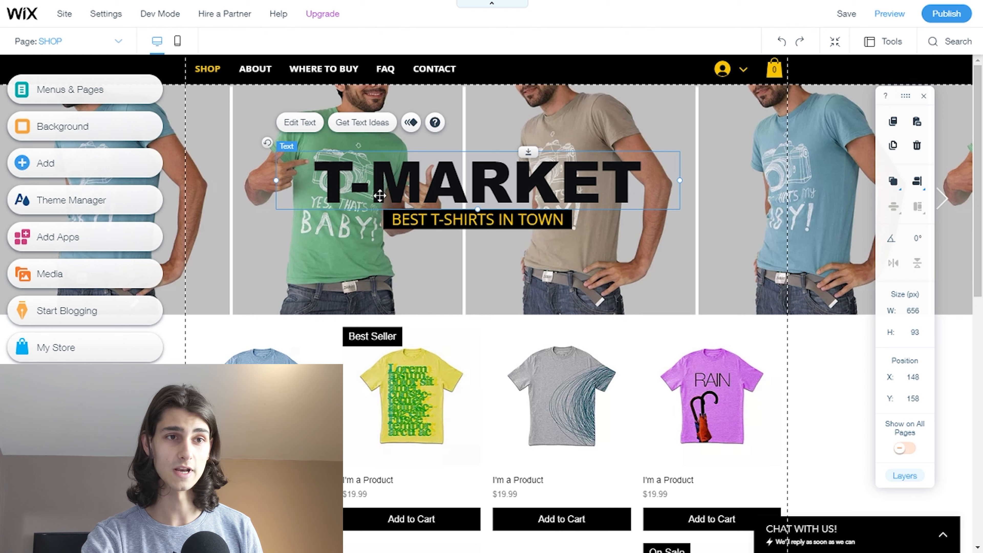
click(380, 185)
text(Pat-T's)
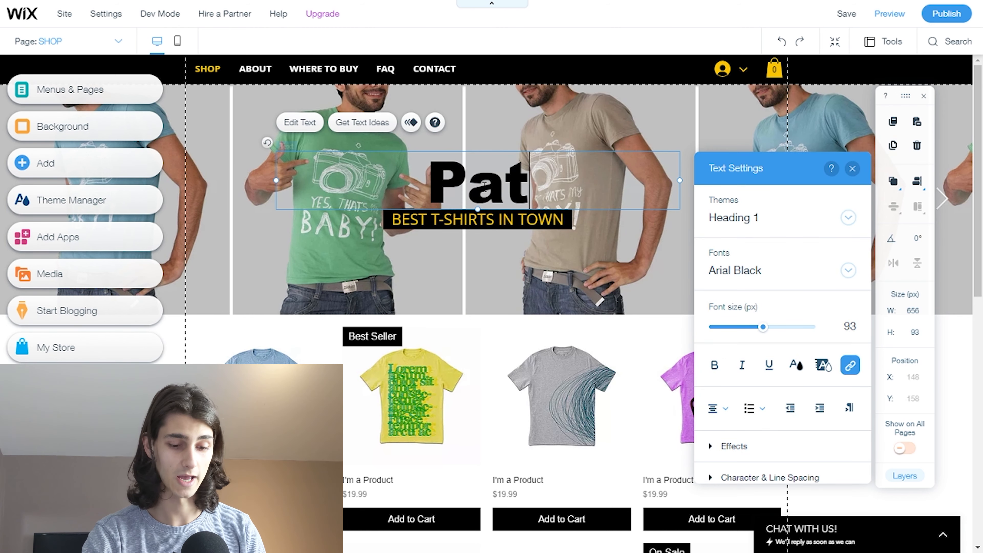
Change the Shop banner tagline's ending so it reads "BEST T-SHIRTS ON WEBSITE"
double_click(497, 221)
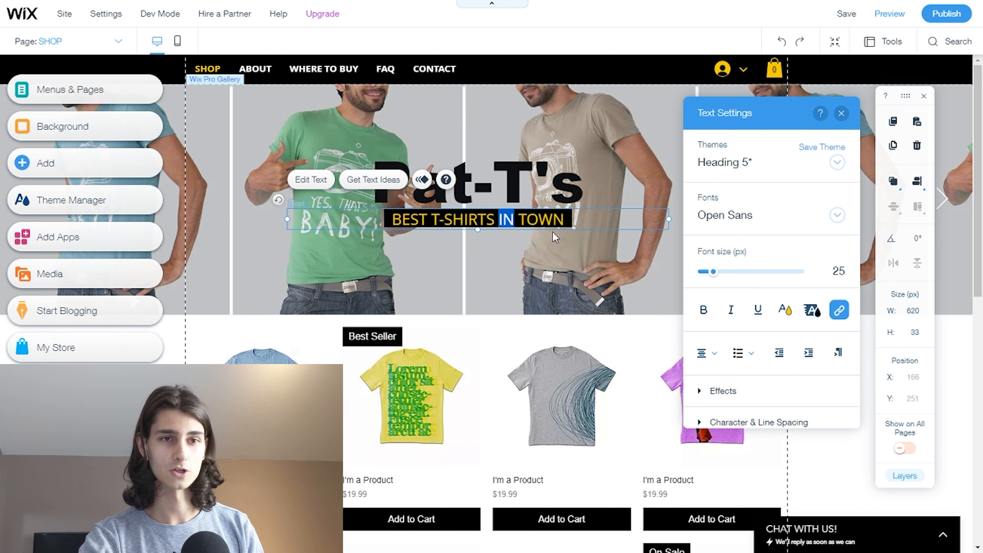
drag(564, 227, 504, 228)
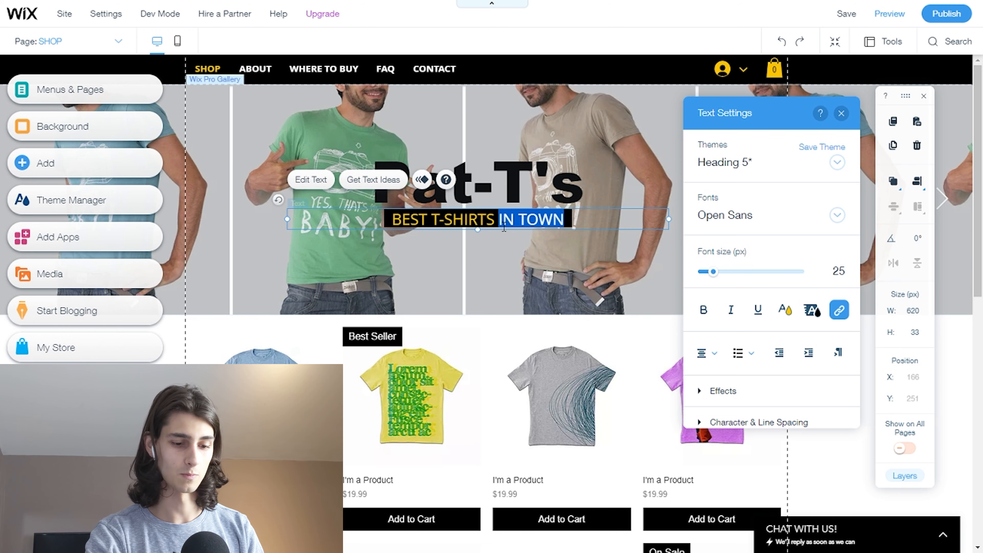
text(ON WEBSITE)
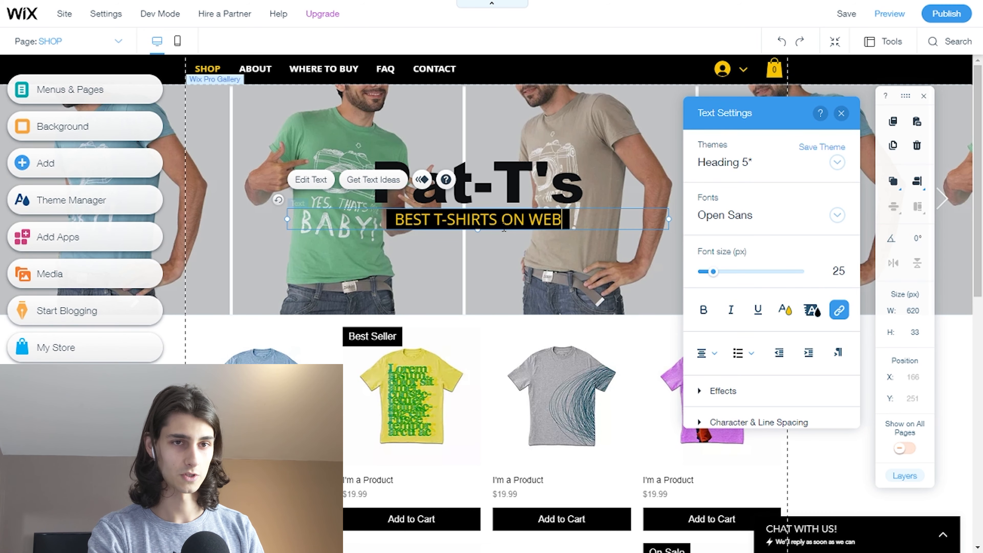
click(523, 333)
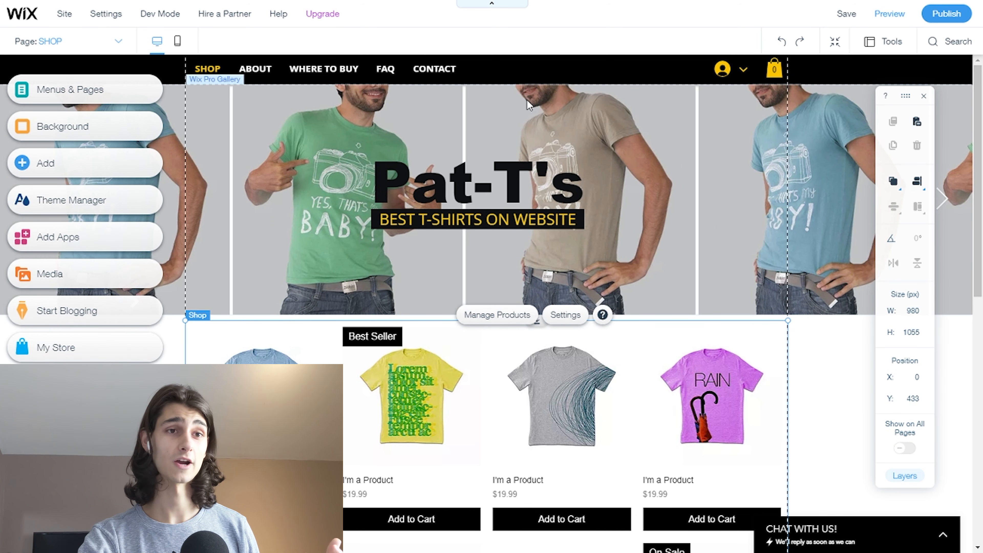
Change the site theme's Color 2 to purple, using the hex colour 23012B
click(132, 206)
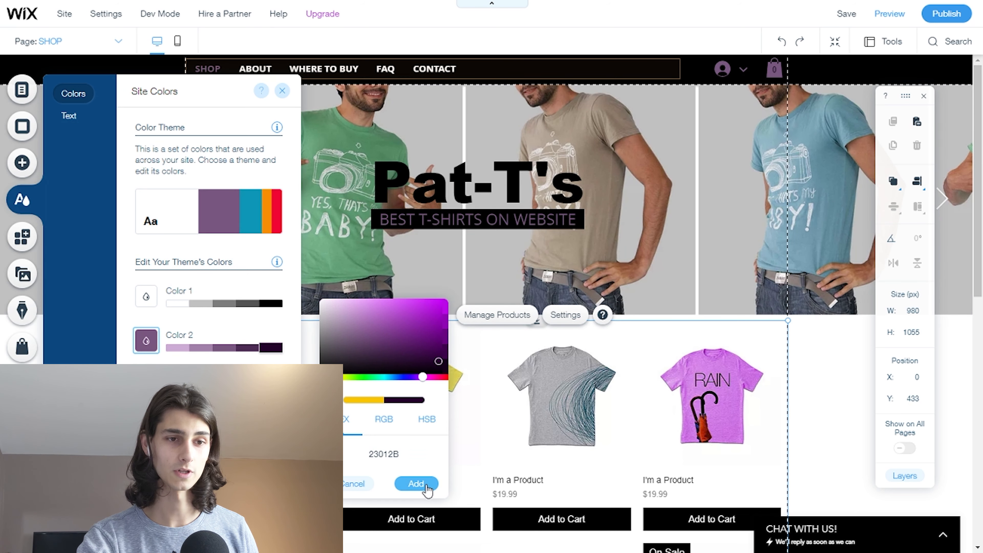
click(426, 483)
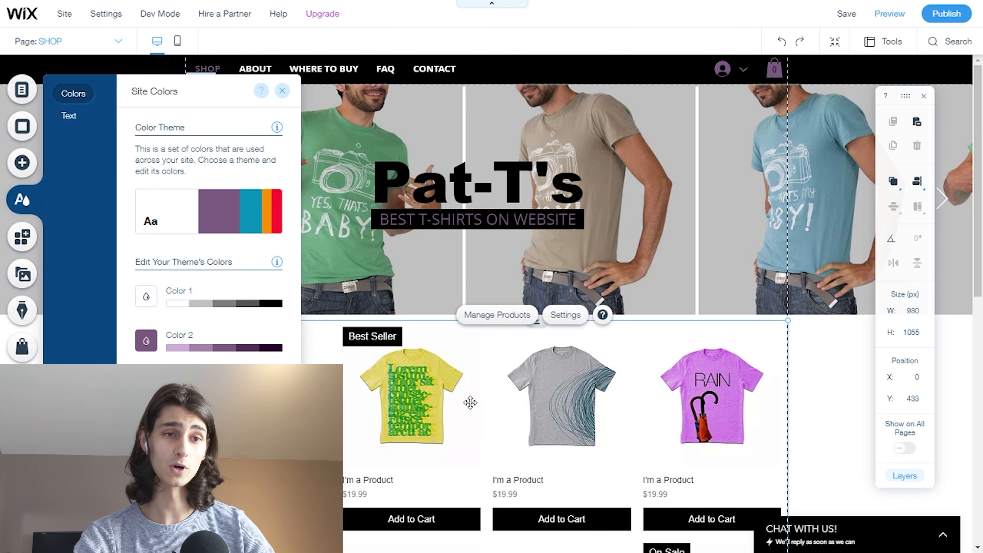
click(486, 371)
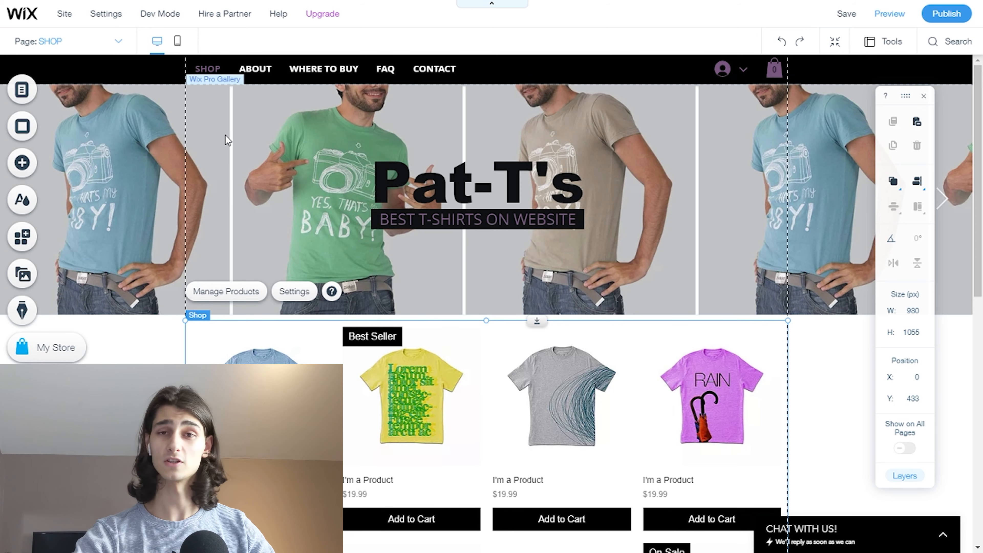
scroll(227, 140, down, 4)
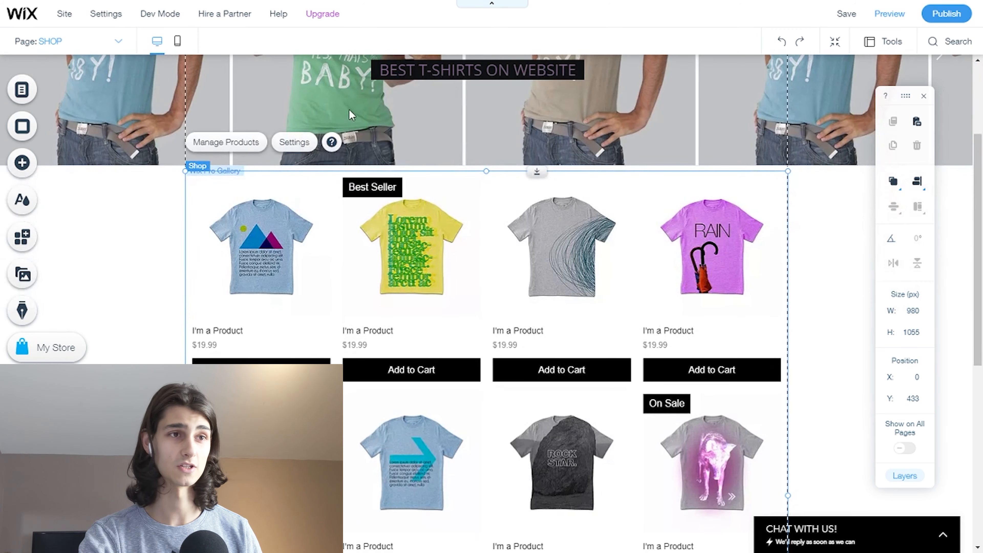
scroll(350, 114, up, 4)
click(264, 75)
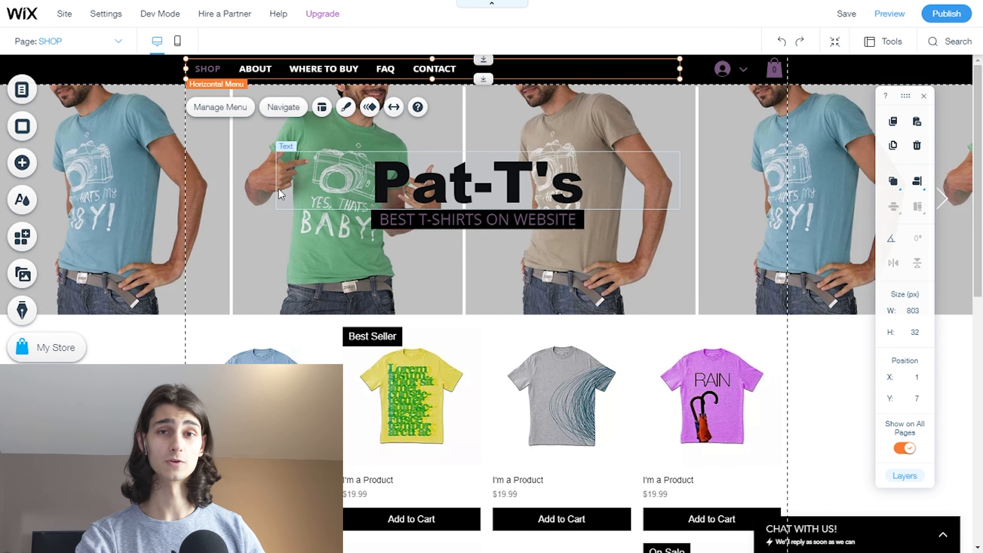
On the About page, replace the subtitle under THE STORY with "Why Do We Sell Shirts"
click(114, 49)
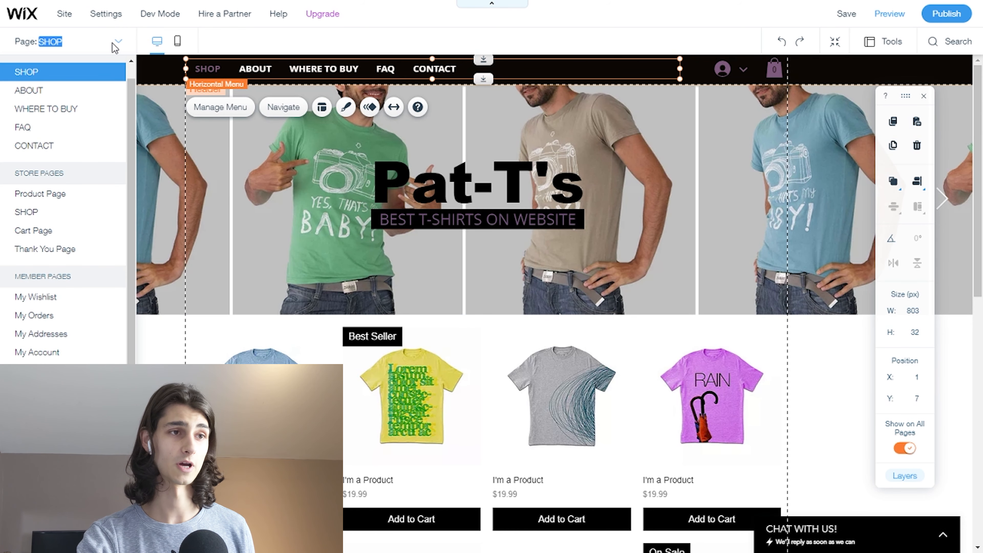
click(73, 93)
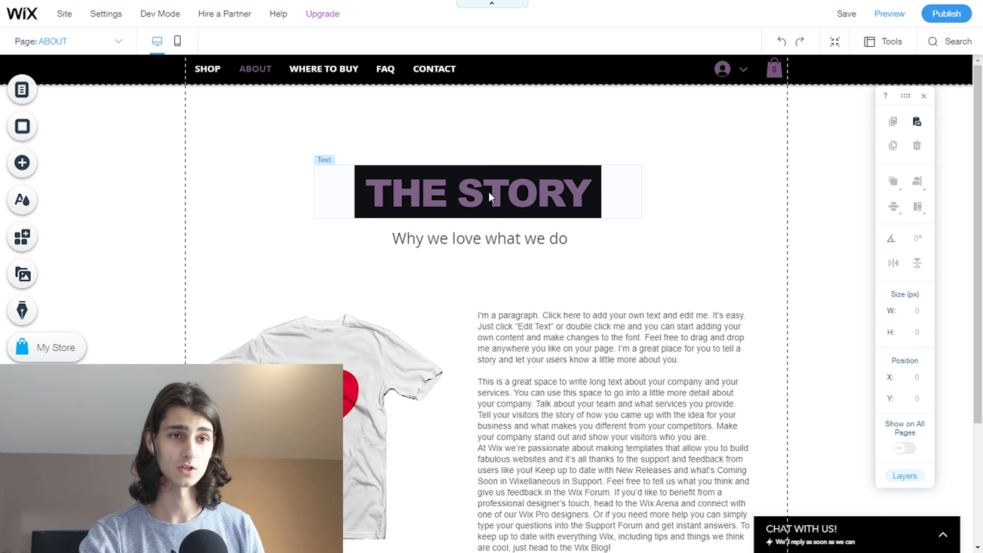
double_click(559, 240)
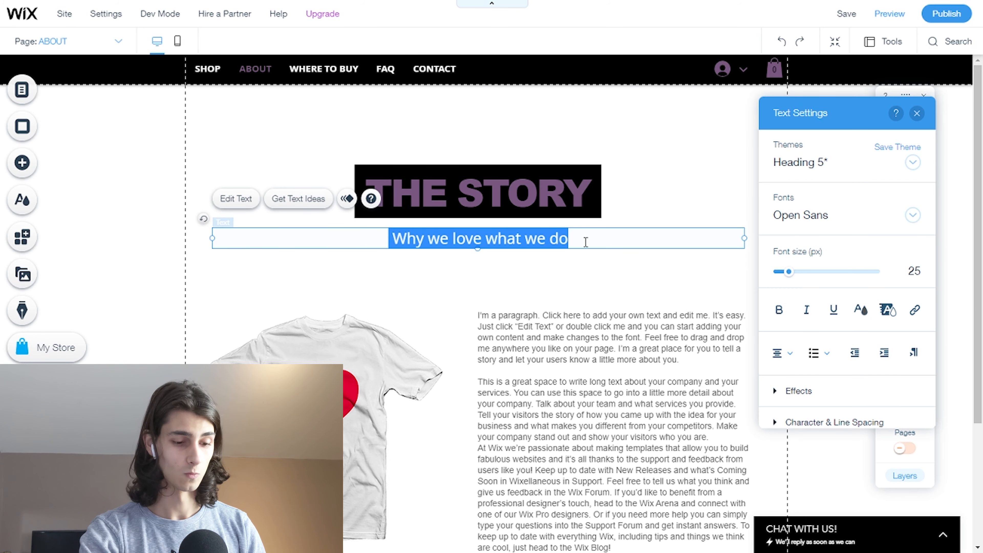
text(WQh)
key(BackSpace)
key(BackSpace)
text(hy Do We Sell)
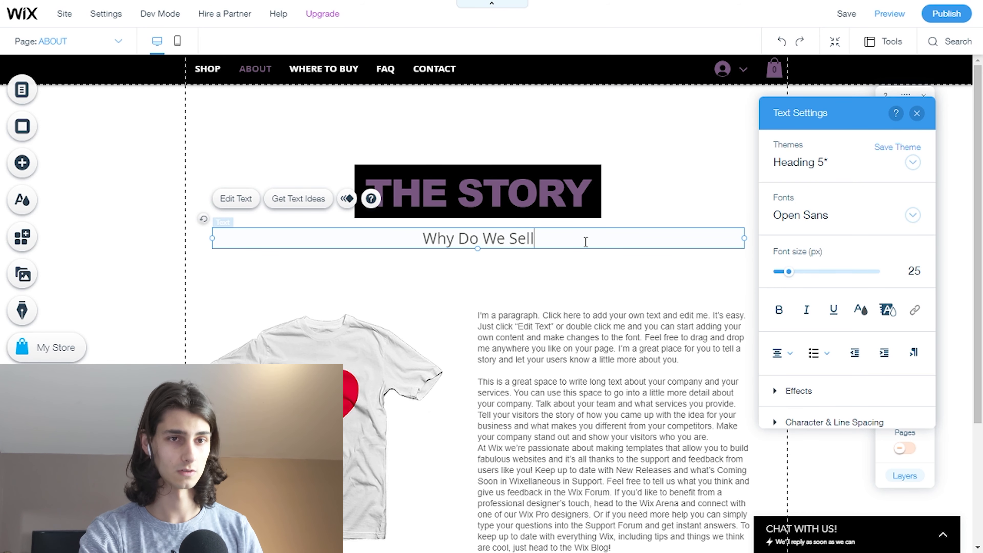
text( Shirts)
Replace the whole placeholder paragraph beside the T-shirt image with "Hello there, enjoy our shirts!"
click(598, 340)
click(599, 341)
scroll(601, 342, down, 4)
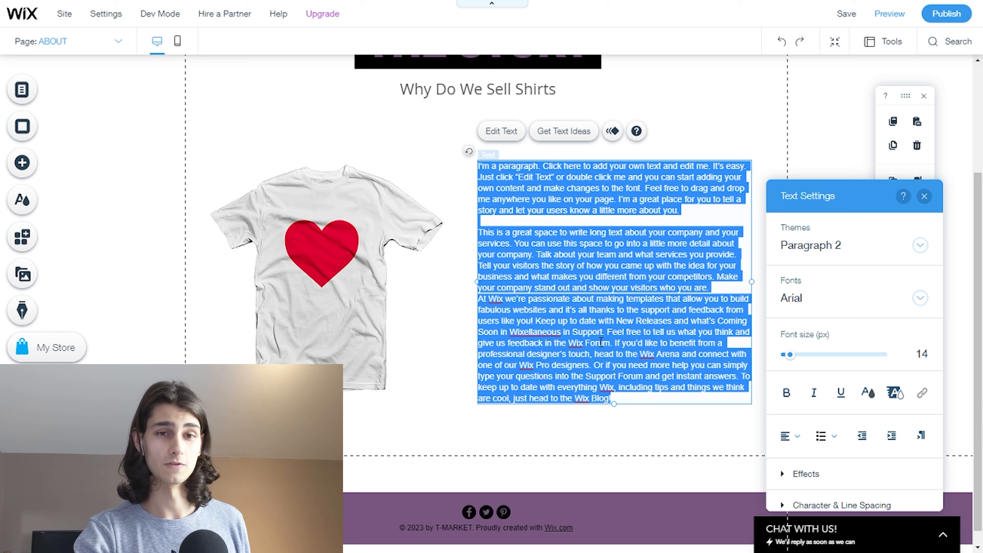
scroll(724, 431, up, 4)
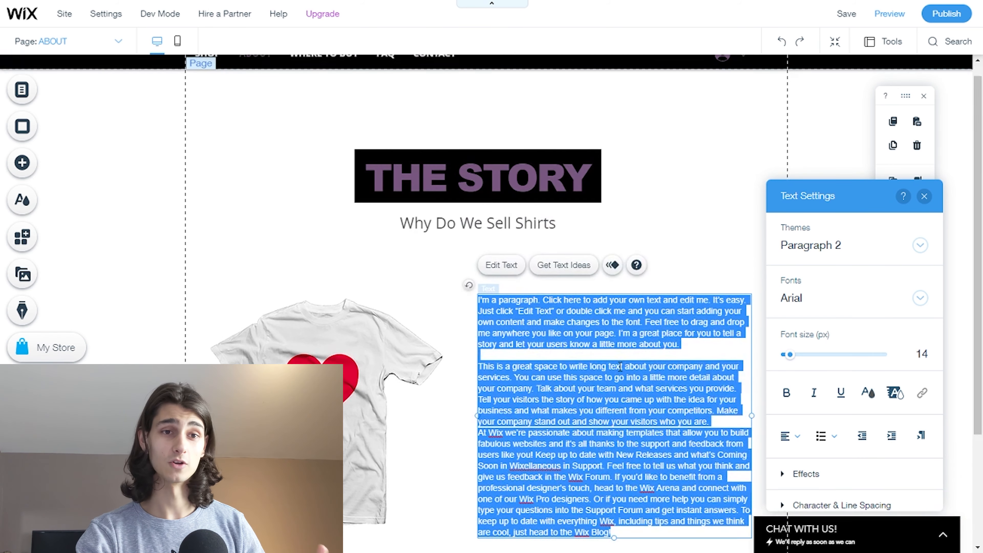
text(H)
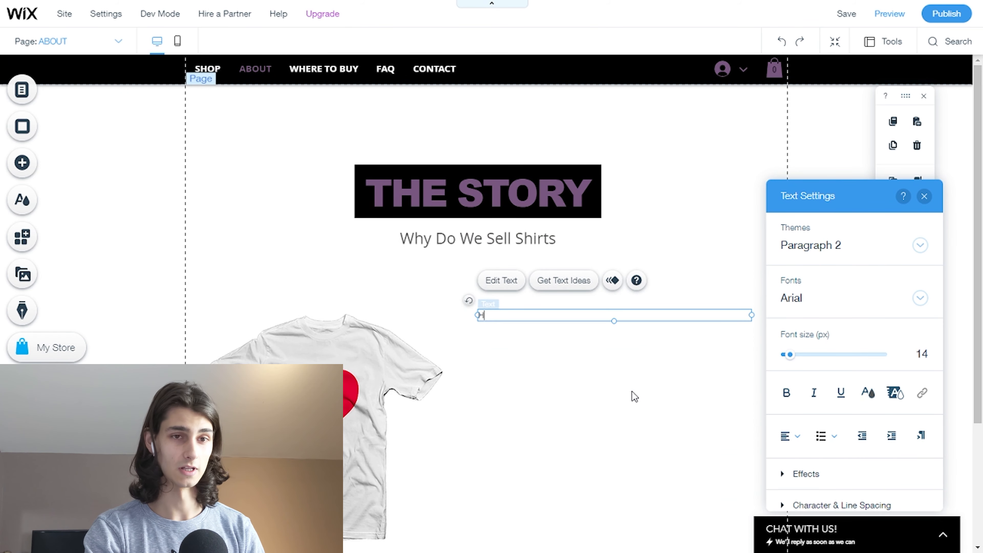
text(ello there, enjoy our shirts!)
click(687, 175)
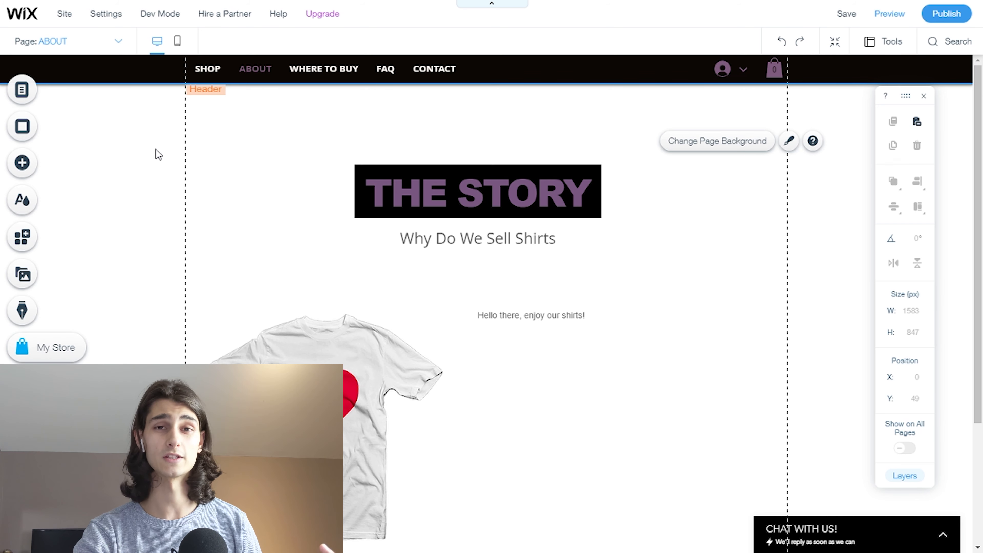
Open the Where to Buy page and delete the fourth column of store addresses
click(113, 42)
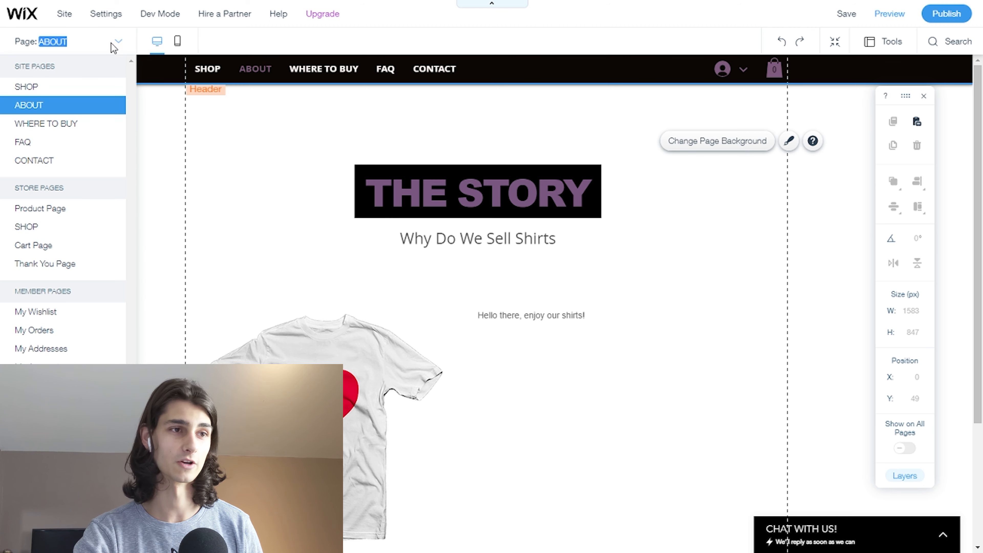
click(83, 131)
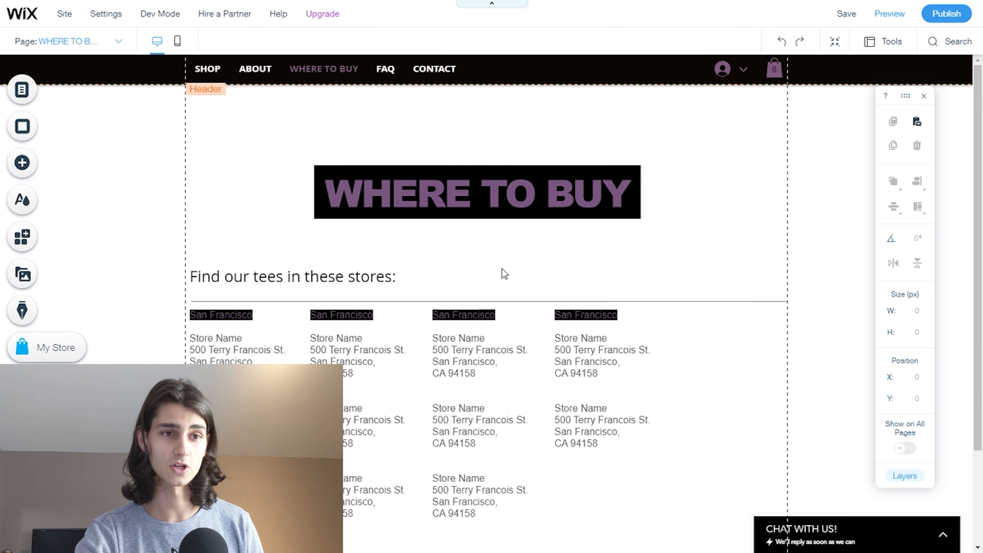
click(615, 359)
key(Delete)
Delete the third column of store addresses and undo that deletion
click(450, 355)
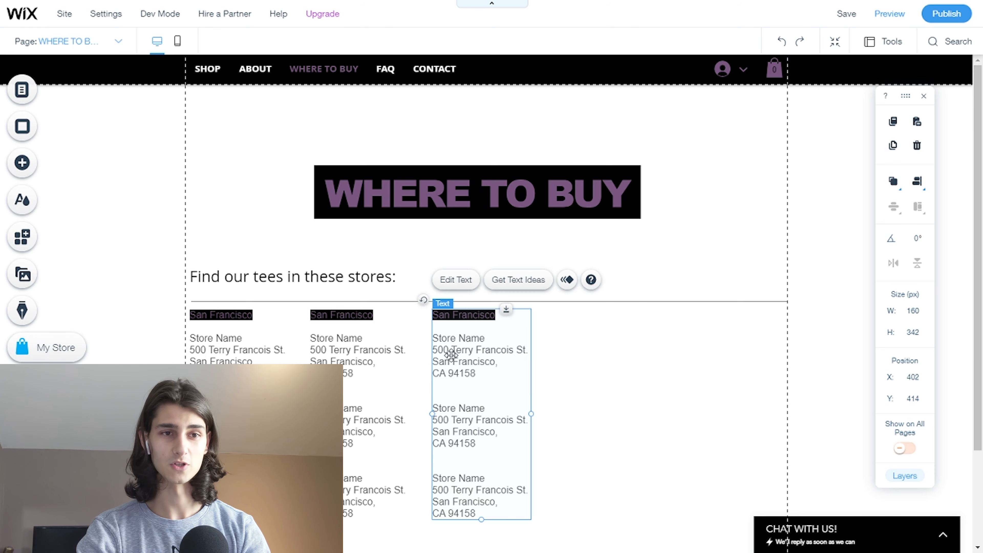
key(Delete)
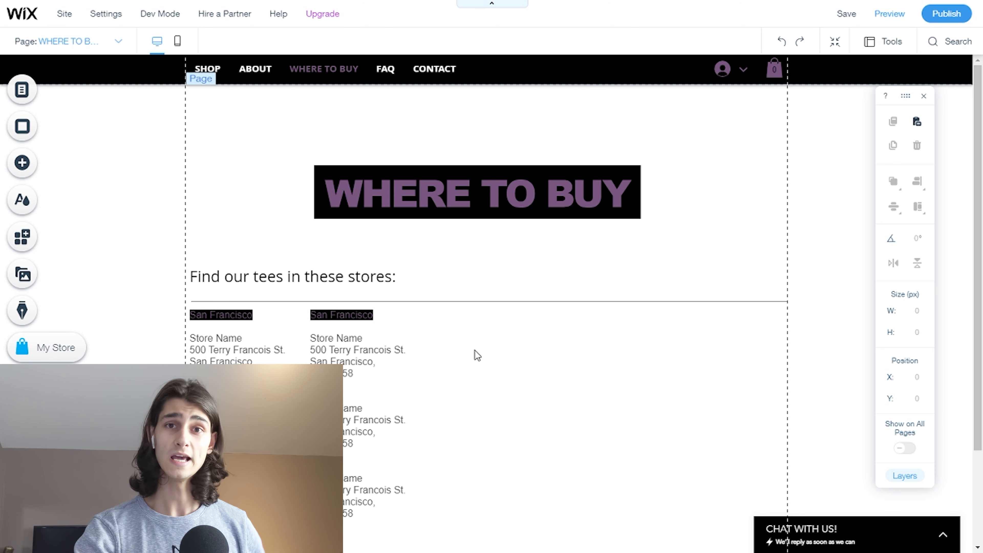
key(ctrl+z)
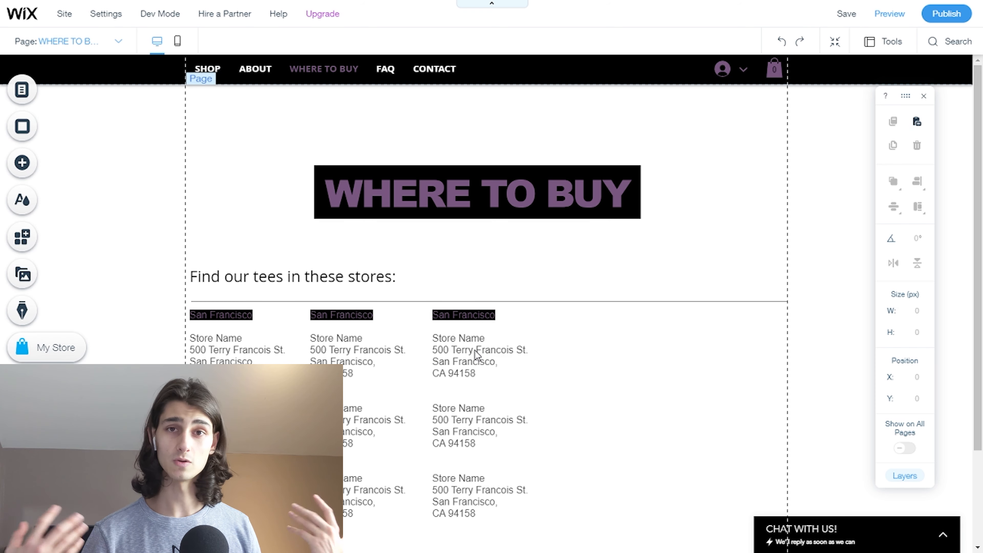
Duplicate the third store address column and place the copy level beside it as a fourth column, at about X 601, Y 413
click(474, 351)
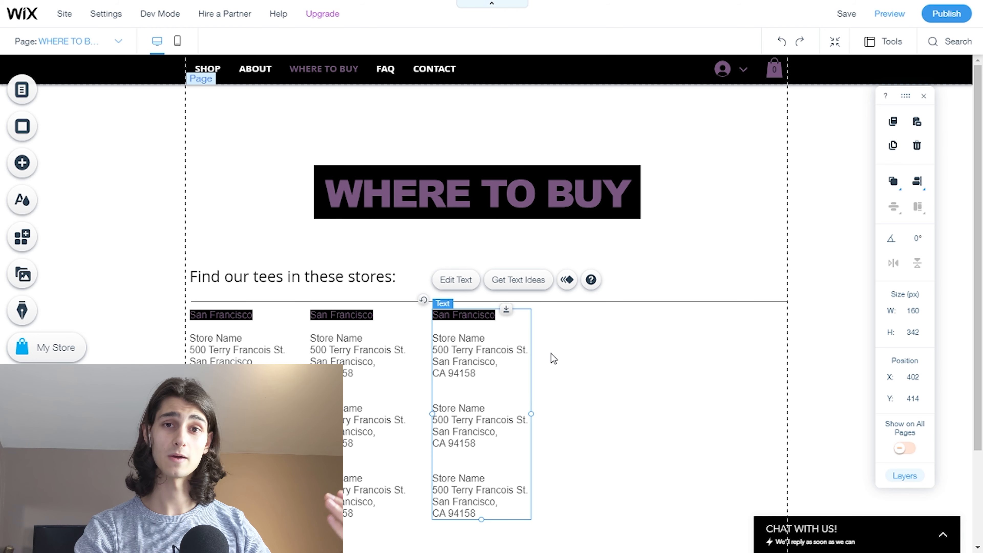
click(611, 367)
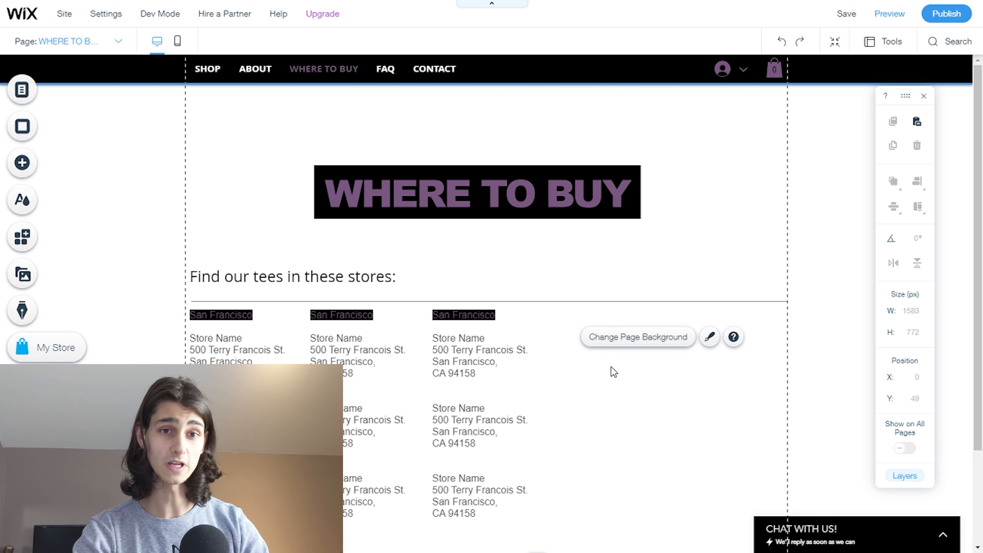
key(ctrl+v)
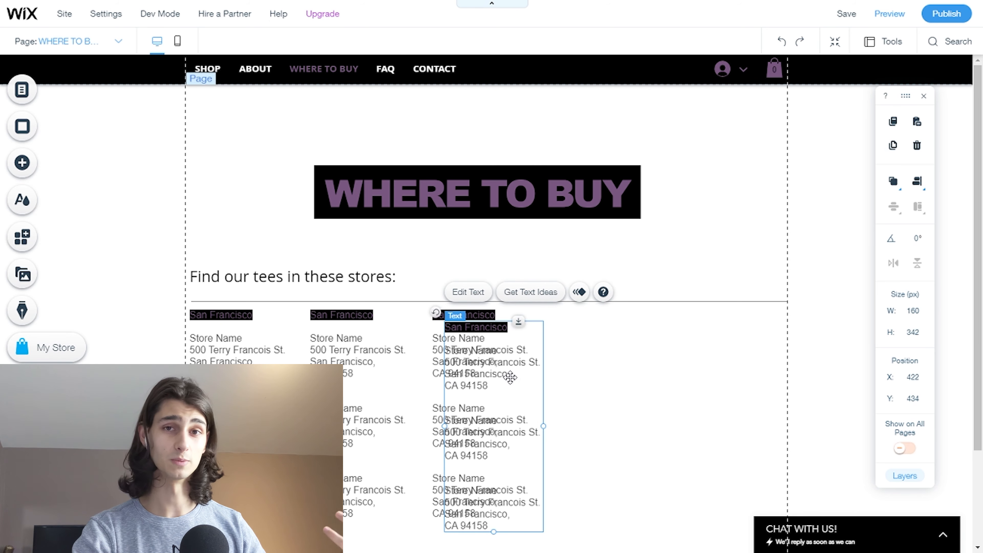
drag(501, 384, 575, 359)
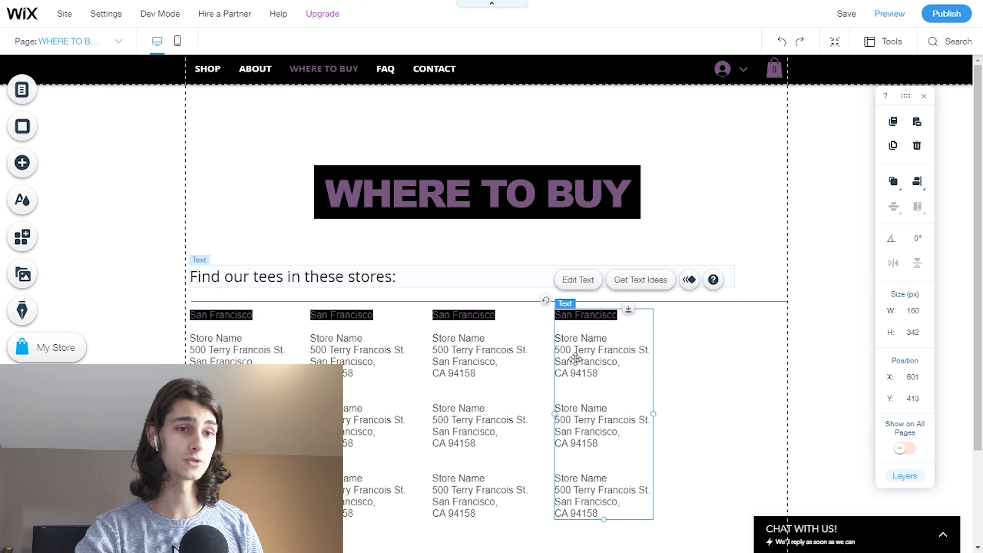
Delete the fourth, third and second store address columns, keeping only the first one
scroll(346, 376, down, 3)
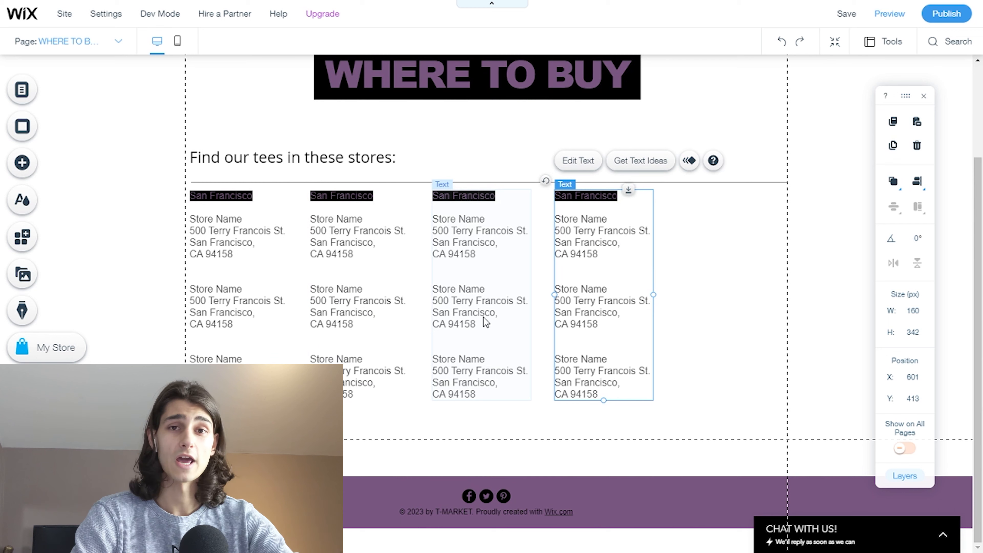
key(Delete)
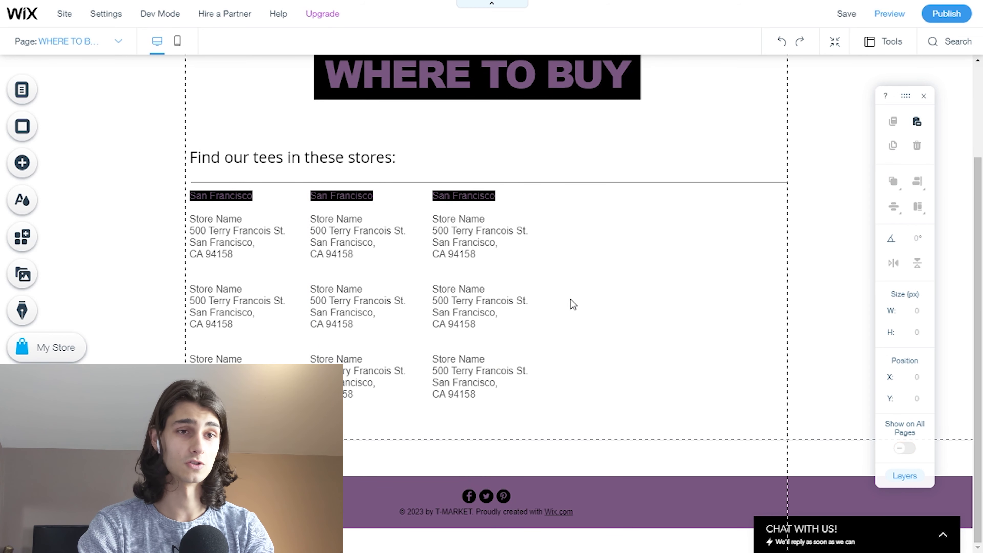
click(524, 288)
key(Delete)
click(383, 281)
key(Delete)
Replace all store addresses under the remaining column's heading with the lines "Our Website", "Amazon" and "Google"
click(236, 242)
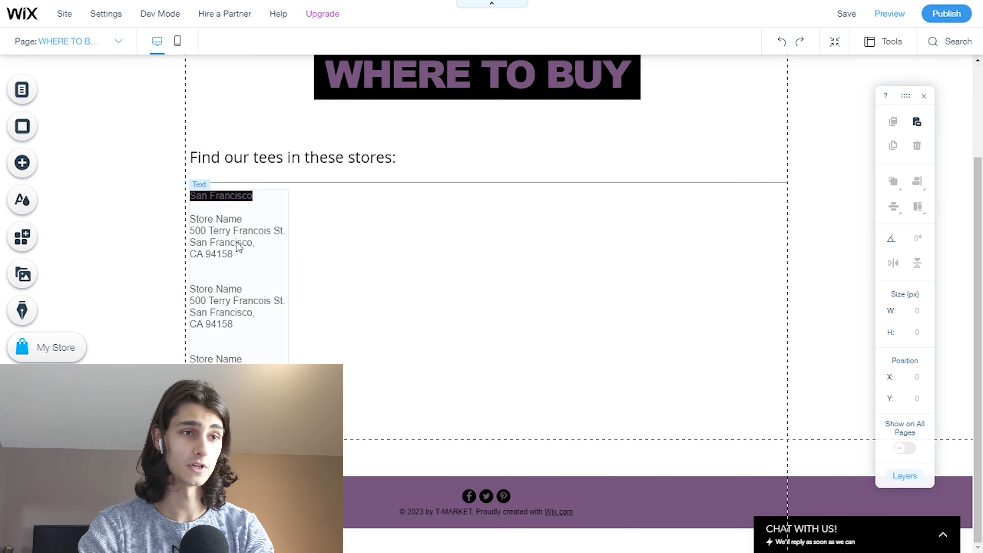
double_click(238, 241)
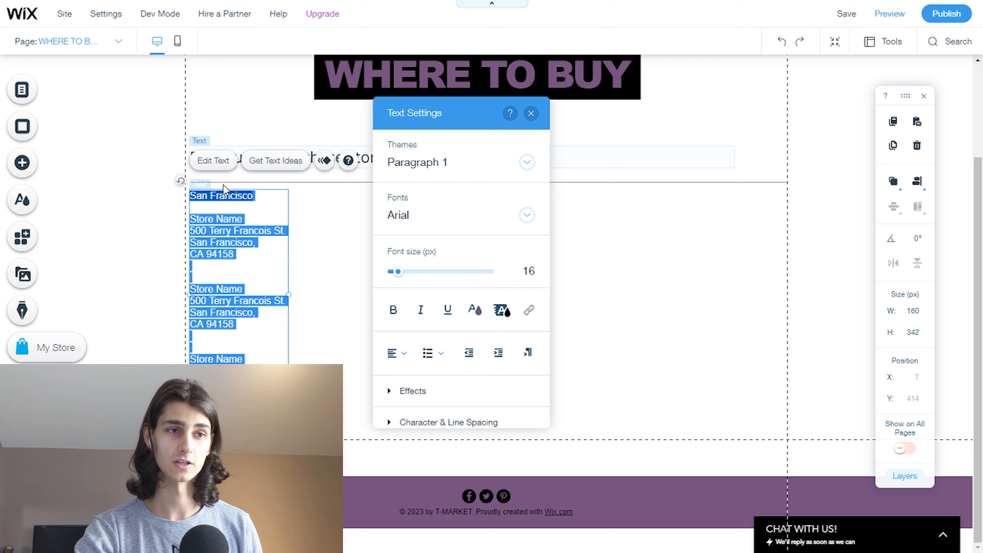
click(240, 264)
drag(237, 394, 184, 222)
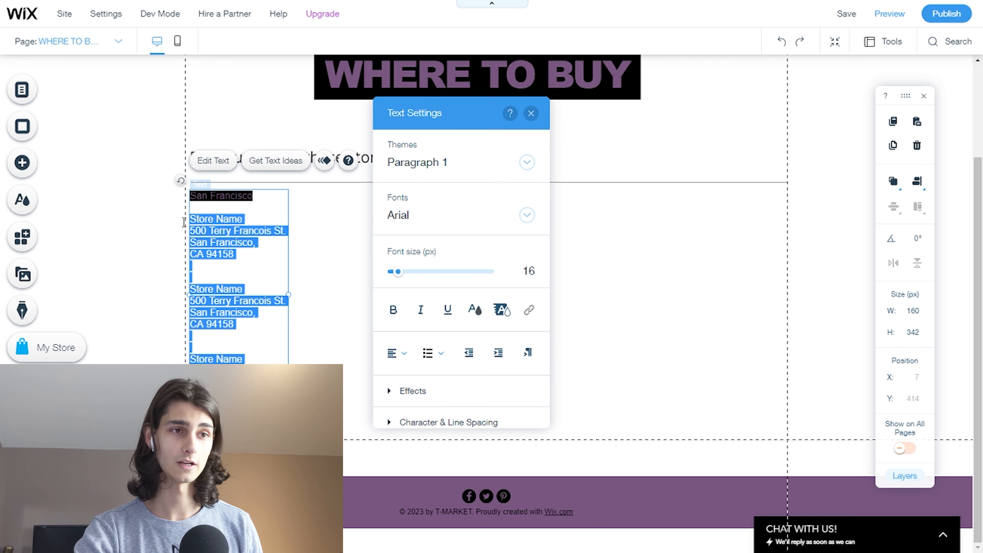
key(BackSpace)
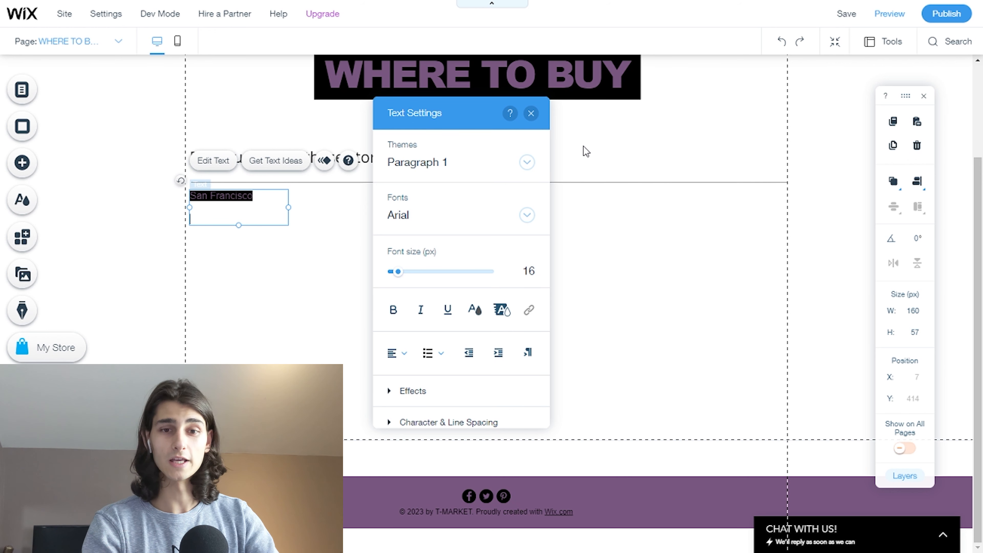
text(Our W)
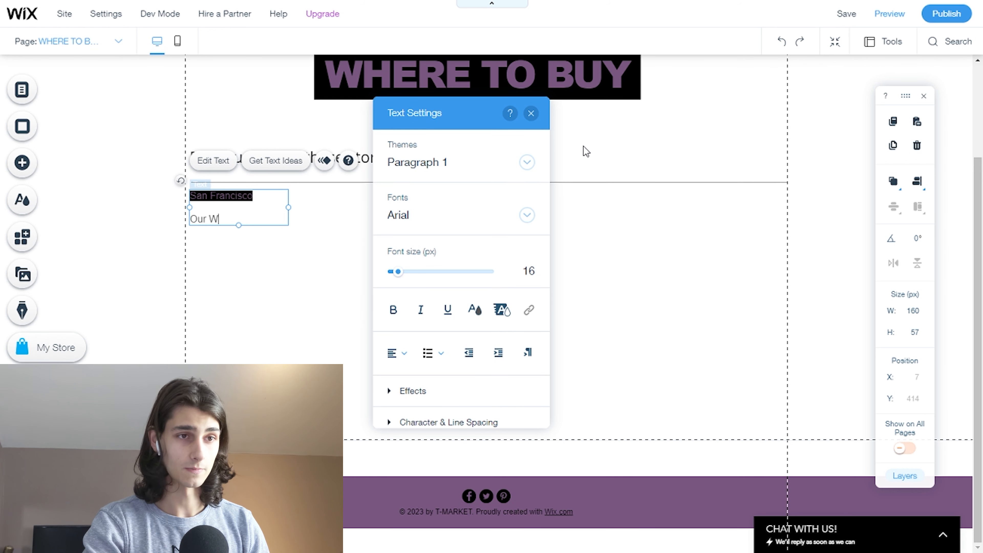
text(ebsite)
key(Return)
text(Amazon)
key(Return)
text(Google)
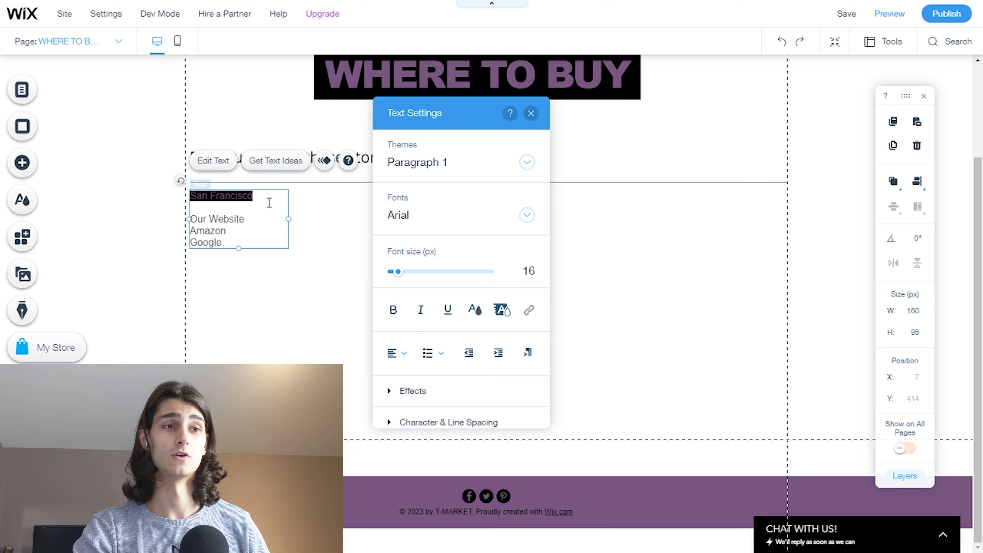
Replace the "San Francisco" heading above the list of sellers with "Online"
double_click(236, 197)
triple_click(239, 198)
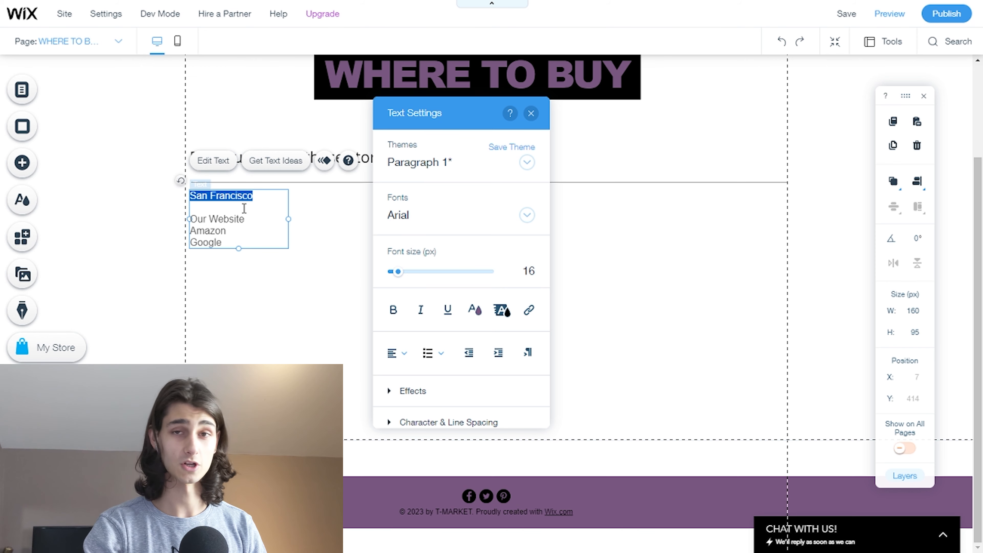
text(Online)
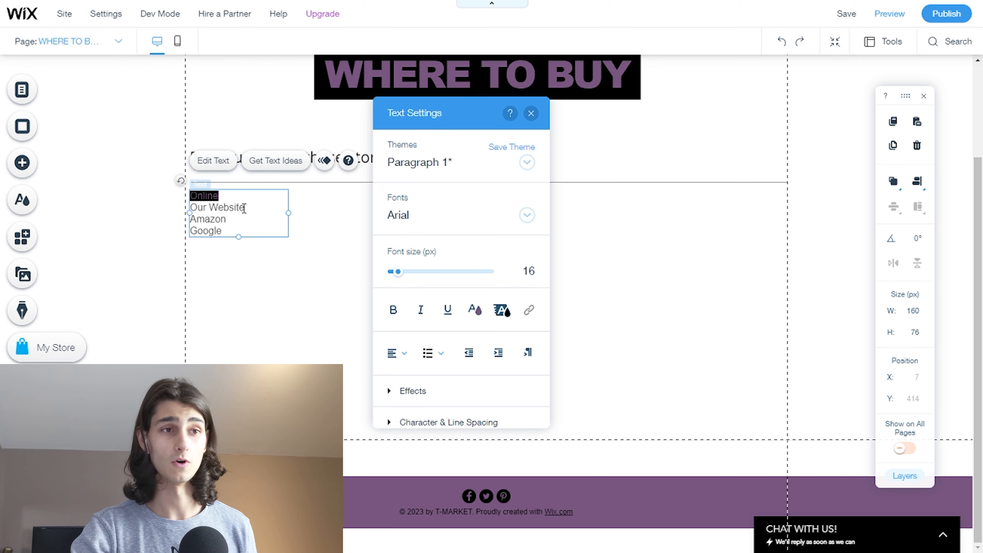
click(241, 296)
Switch to the FAQ page and examine its block of questions and placeholder answers
scroll(533, 314, up, 3)
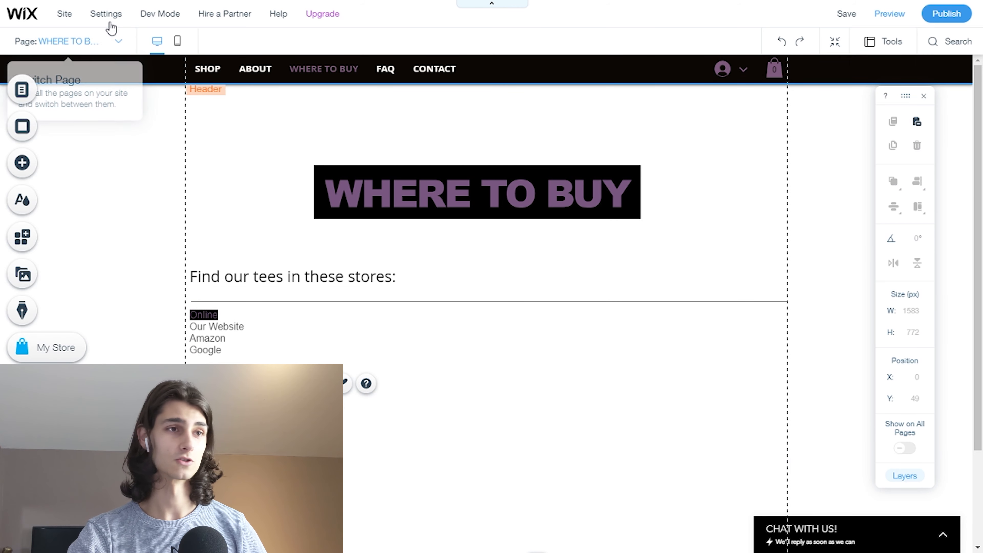
mouse_move(106, 15)
click(101, 42)
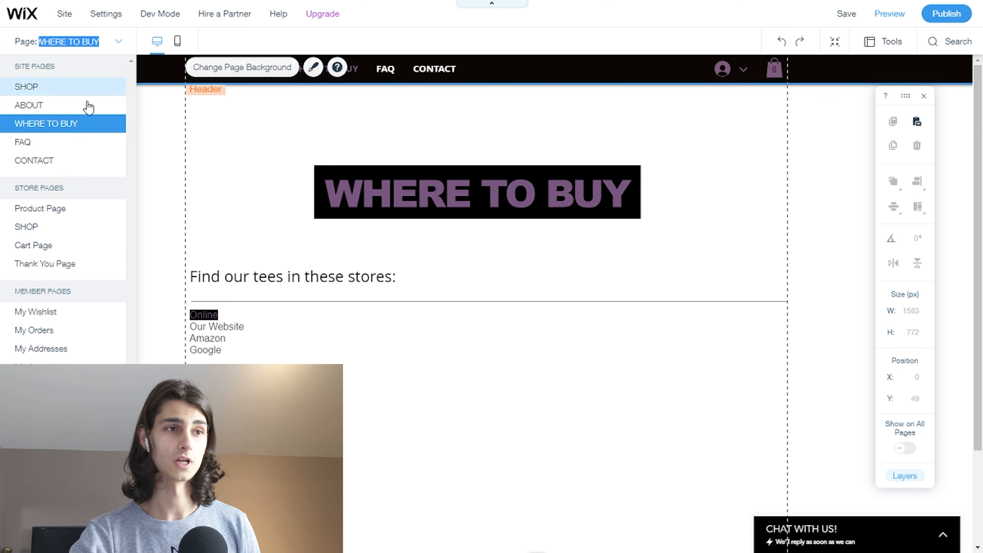
click(71, 150)
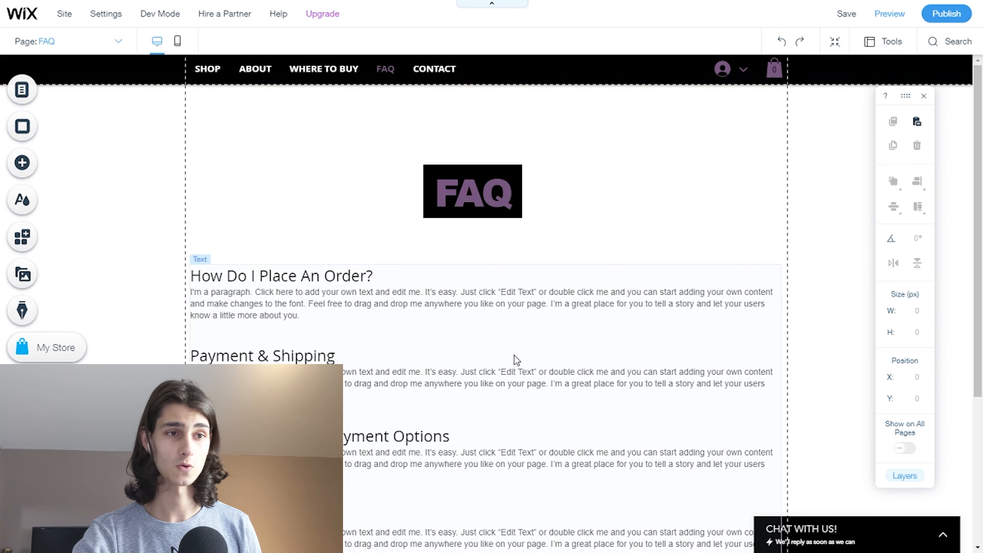
scroll(517, 360, down, 5)
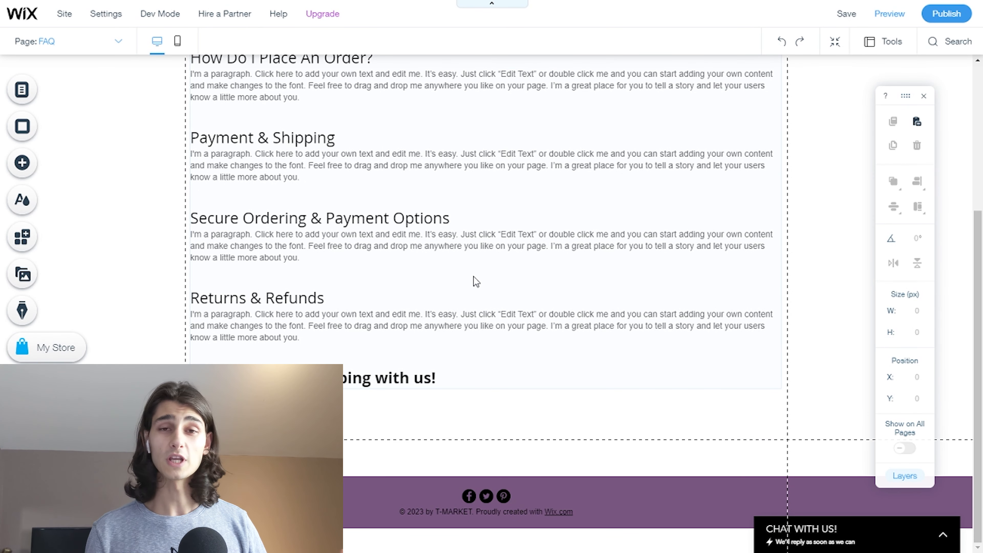
click(381, 194)
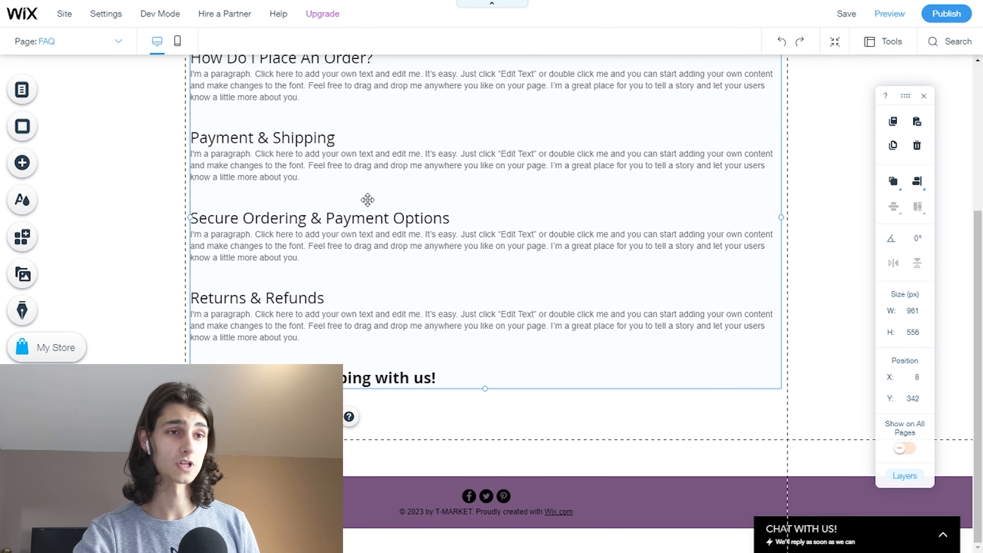
scroll(391, 213, up, 5)
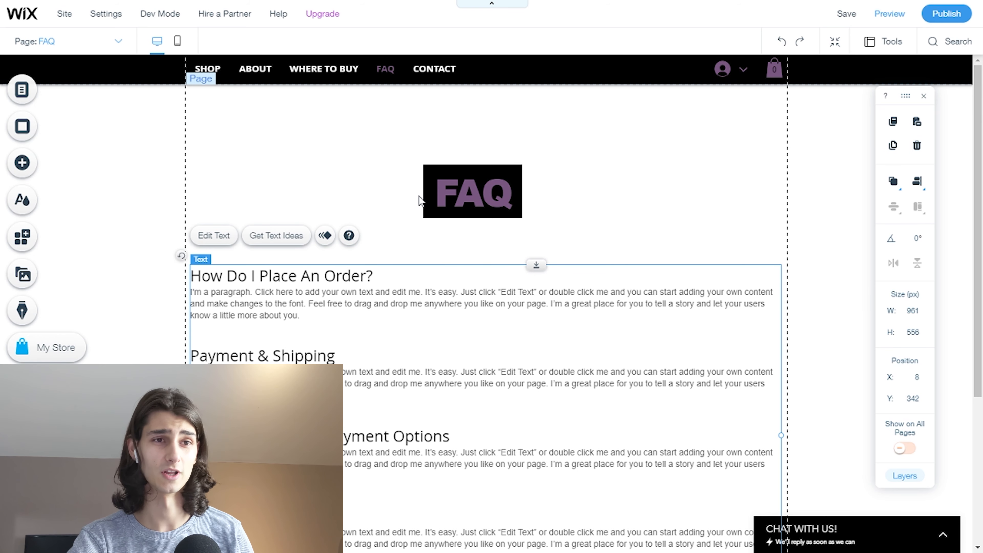
Switch to the CONTACT page and examine the contact form's general settings, submit message, payment and conditions options
click(105, 46)
click(89, 159)
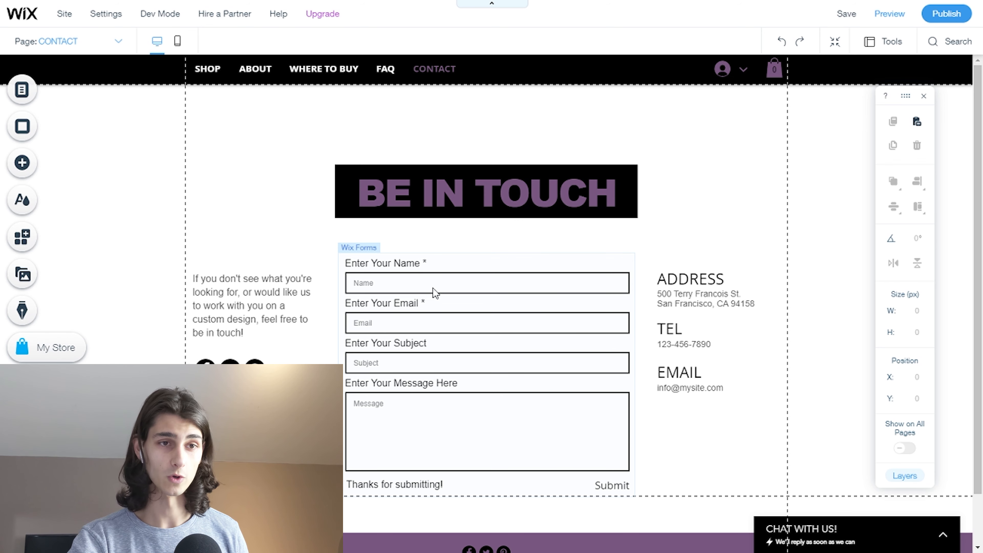
click(436, 263)
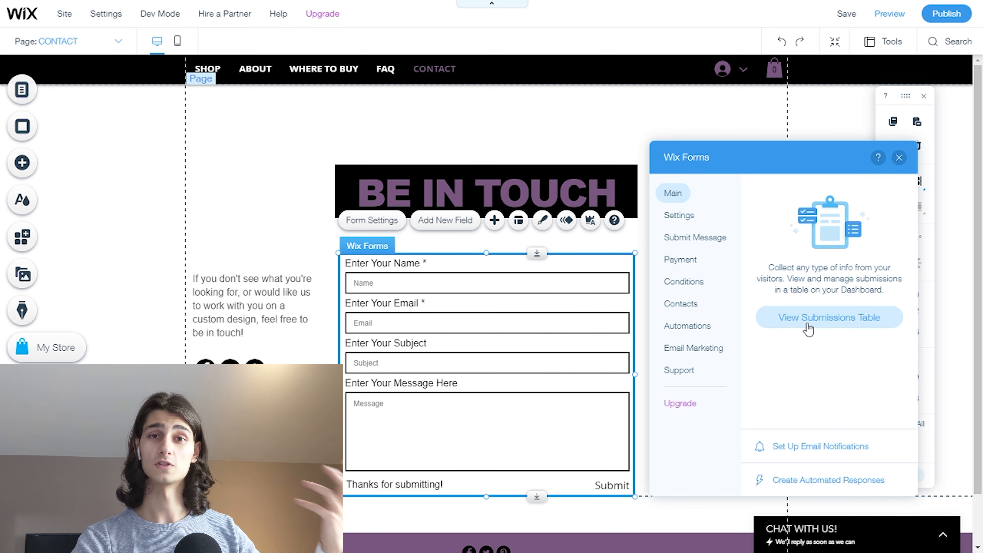
click(690, 217)
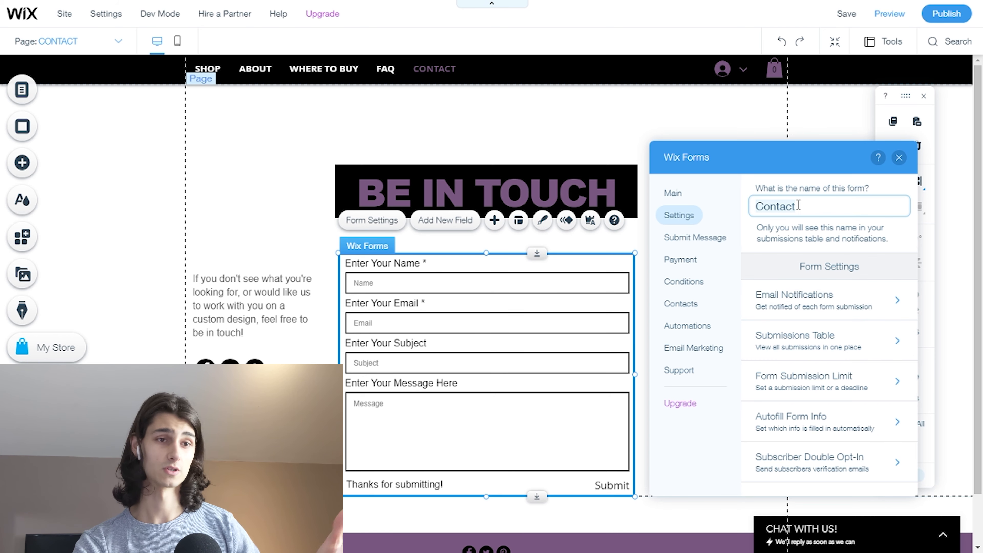
click(724, 237)
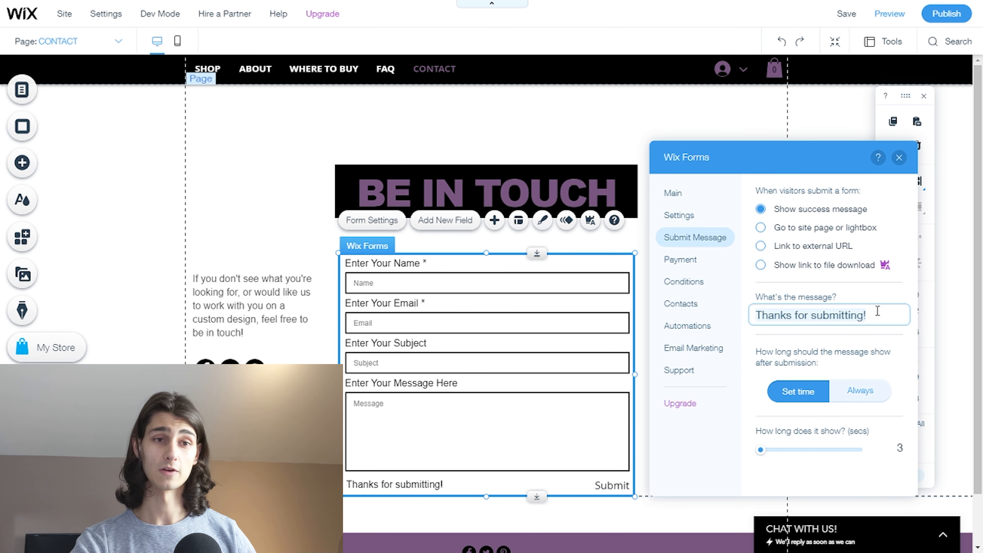
click(692, 264)
click(685, 286)
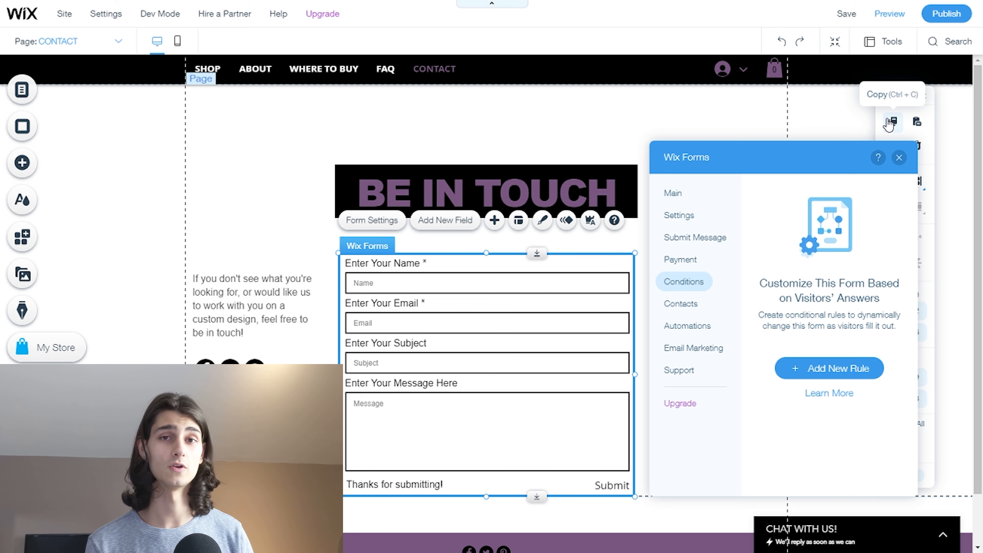
click(899, 158)
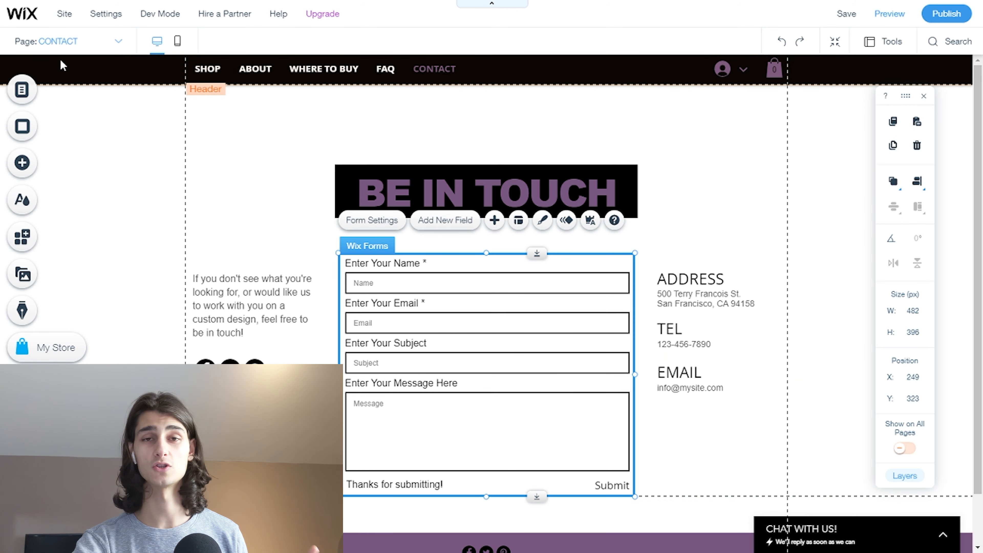
Switch to the SHOP page, open product management from the product gallery and look through the product list
click(66, 42)
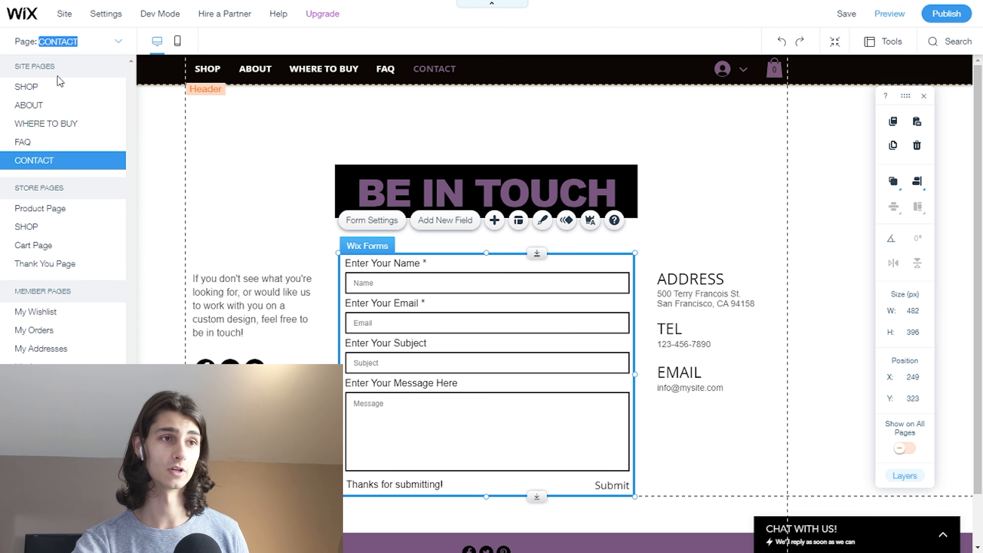
click(32, 89)
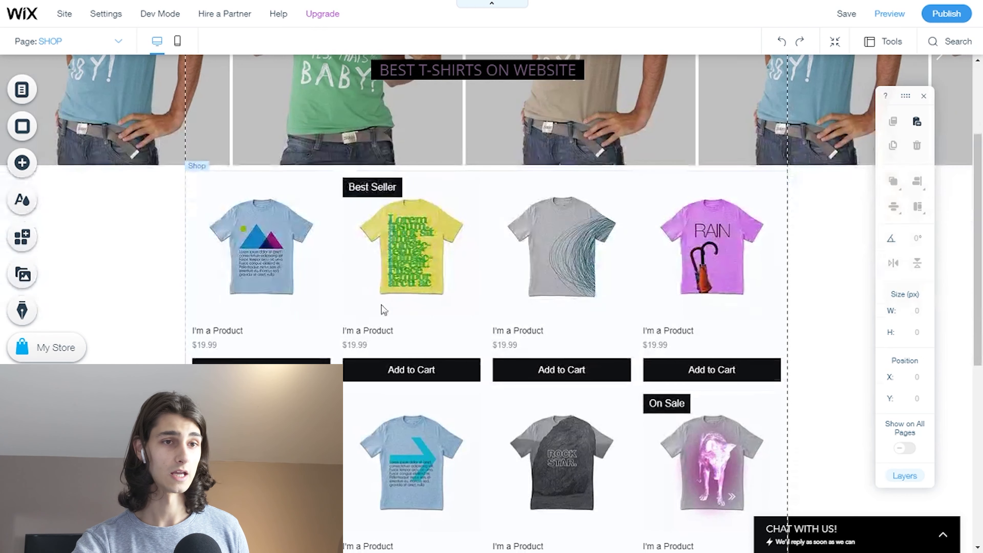
click(357, 280)
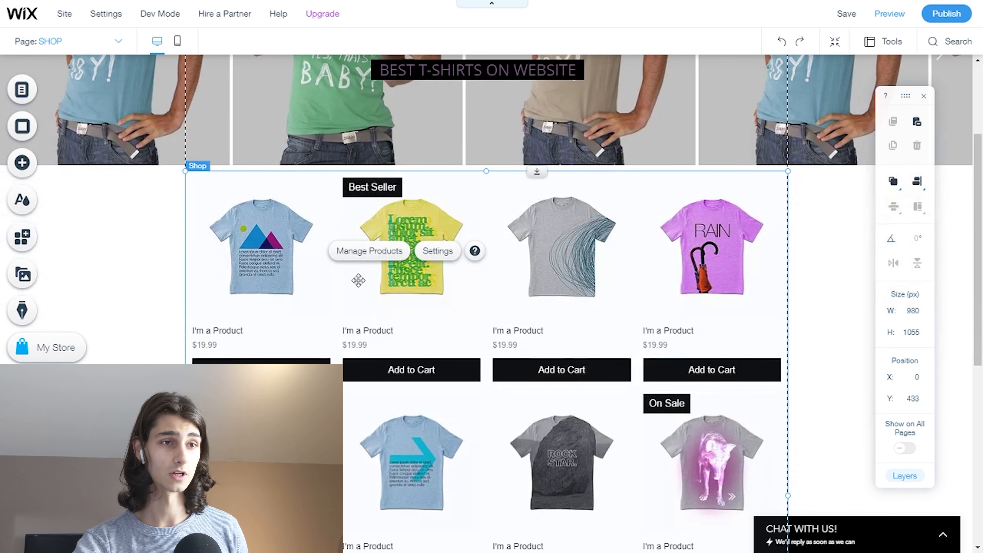
click(370, 257)
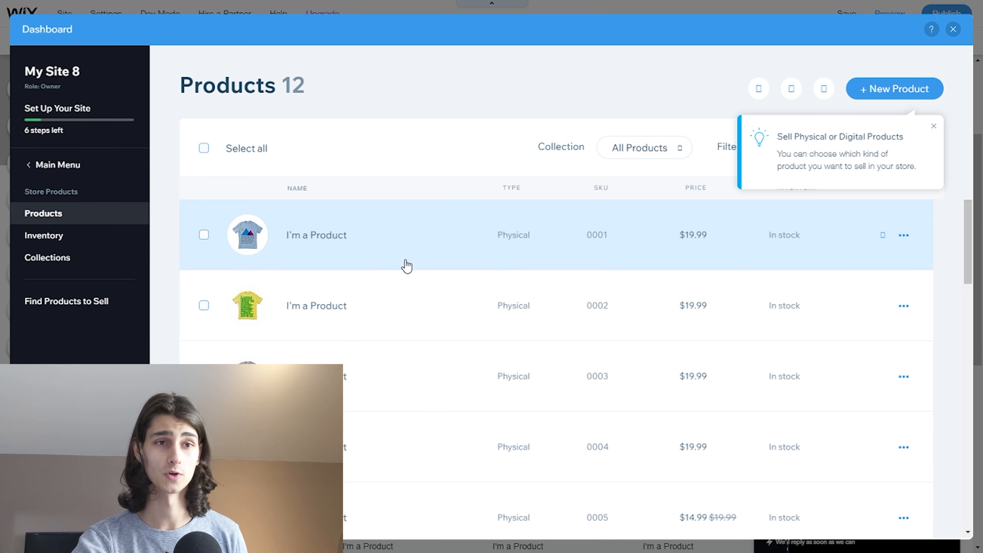
scroll(398, 238, down, 10)
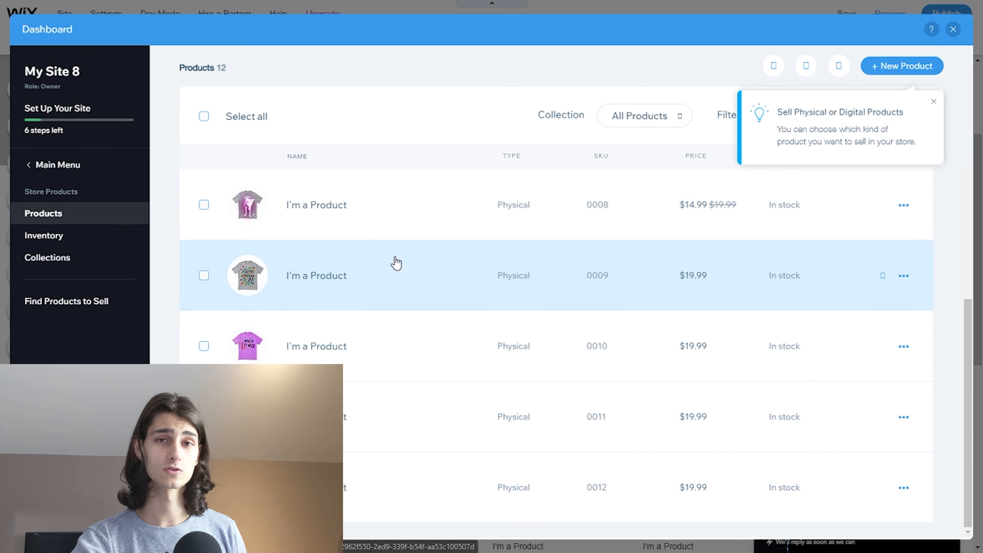
scroll(414, 267, up, 10)
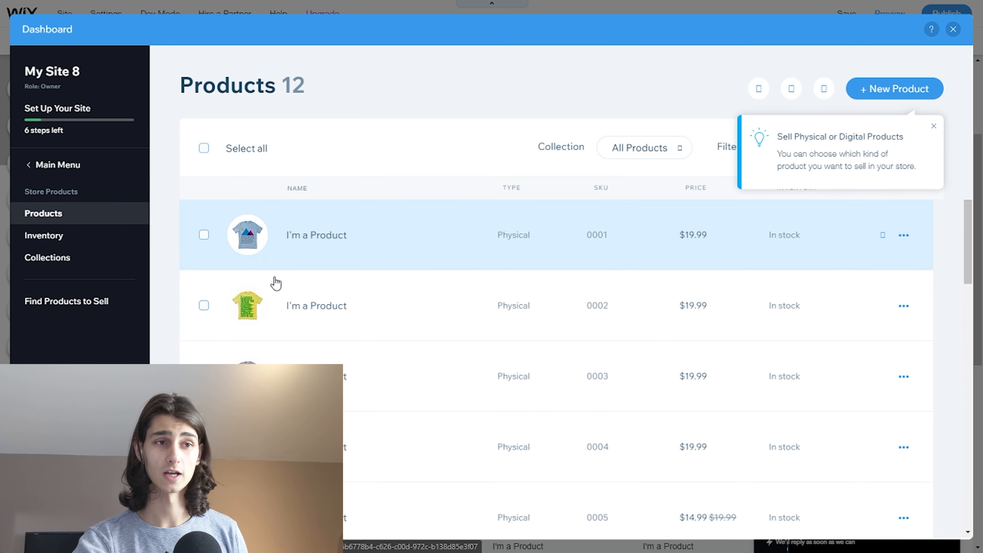
click(203, 234)
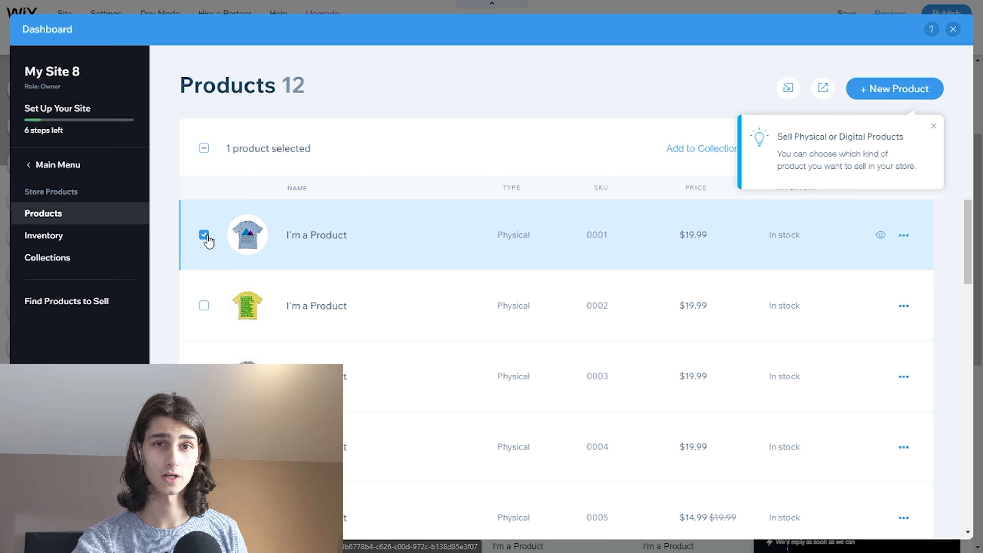
click(204, 235)
click(204, 234)
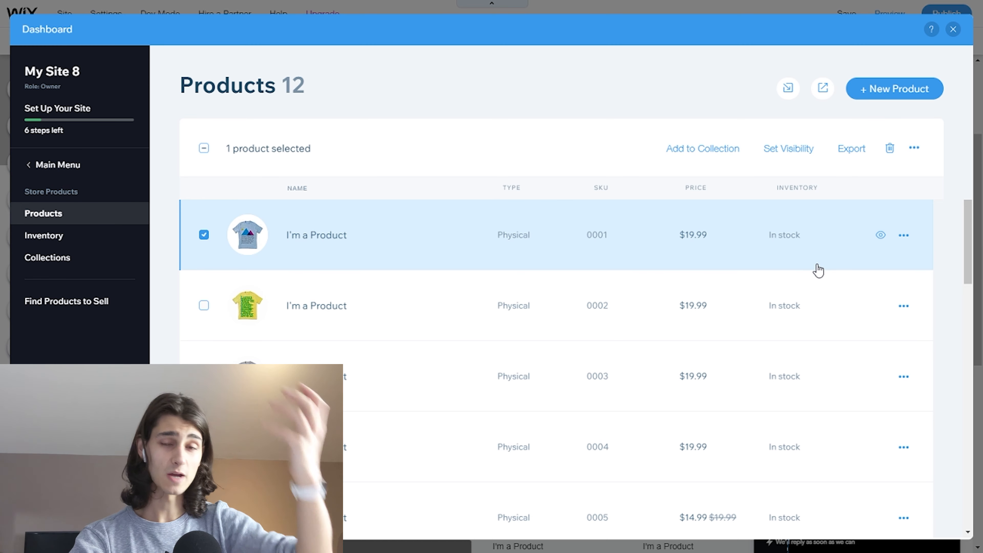
scroll(813, 260, down, 2)
scroll(813, 260, up, 3)
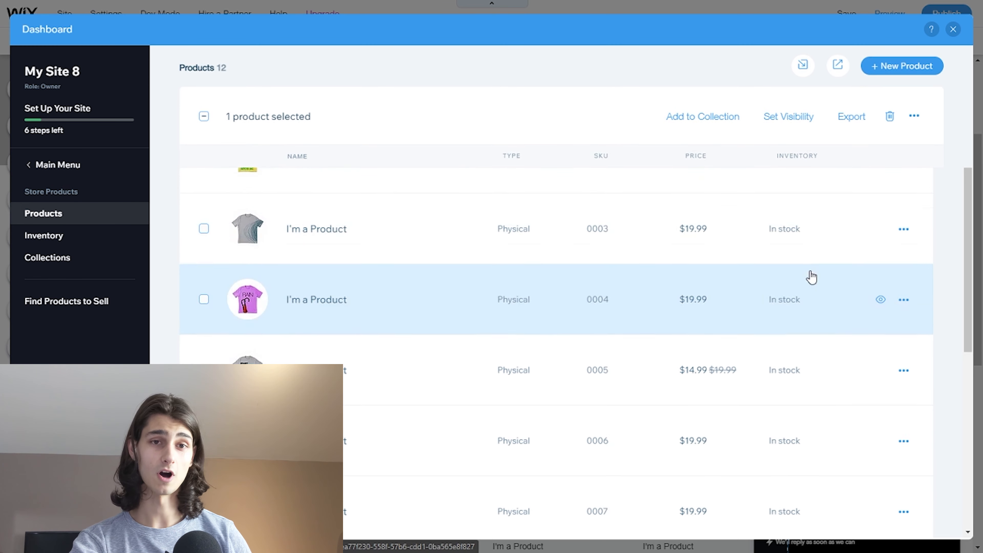
click(905, 238)
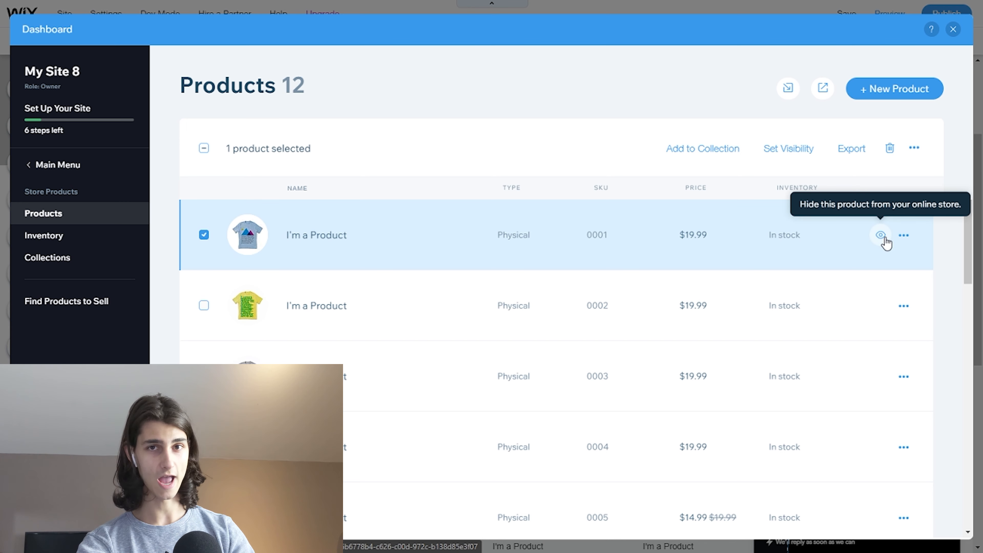
click(204, 237)
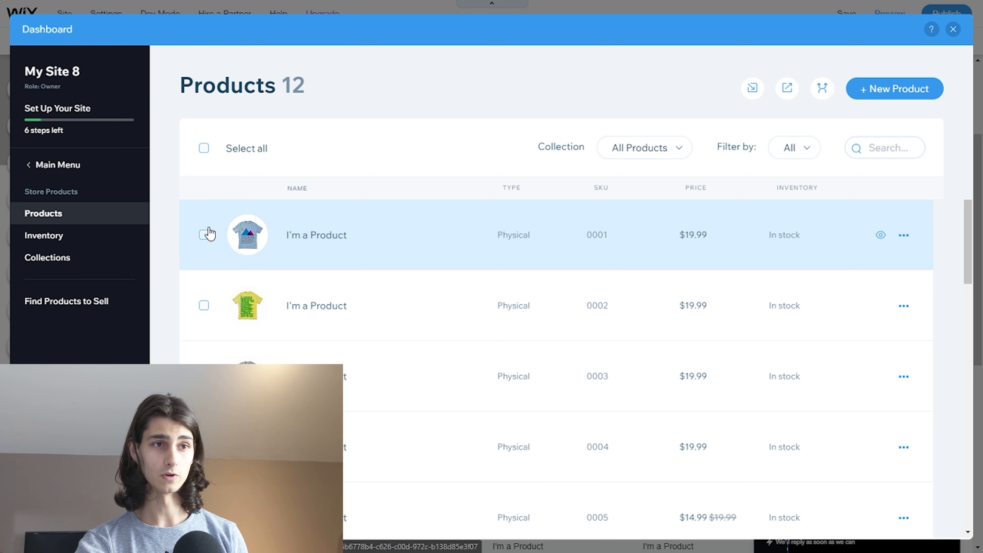
Select all the template's sample products and delete them permanently
click(203, 149)
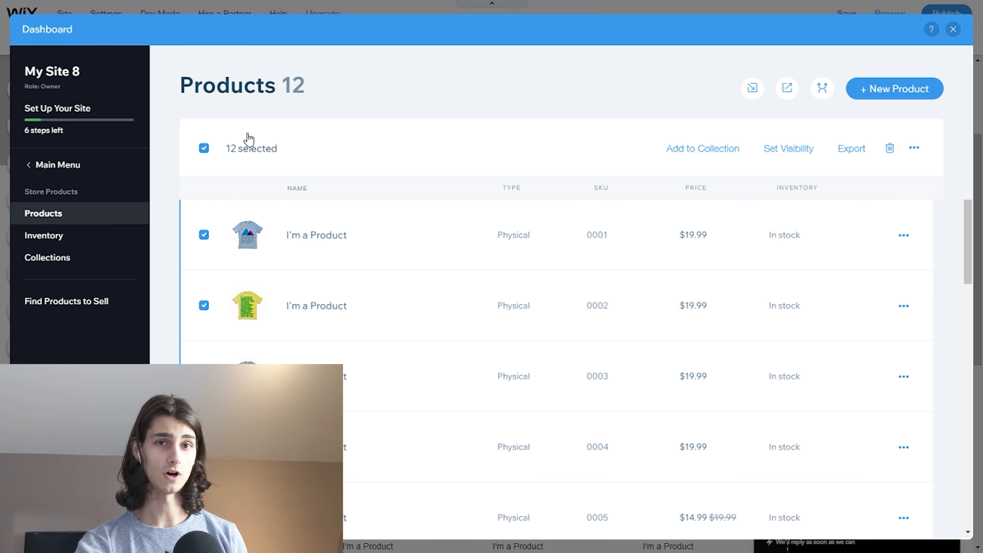
click(890, 150)
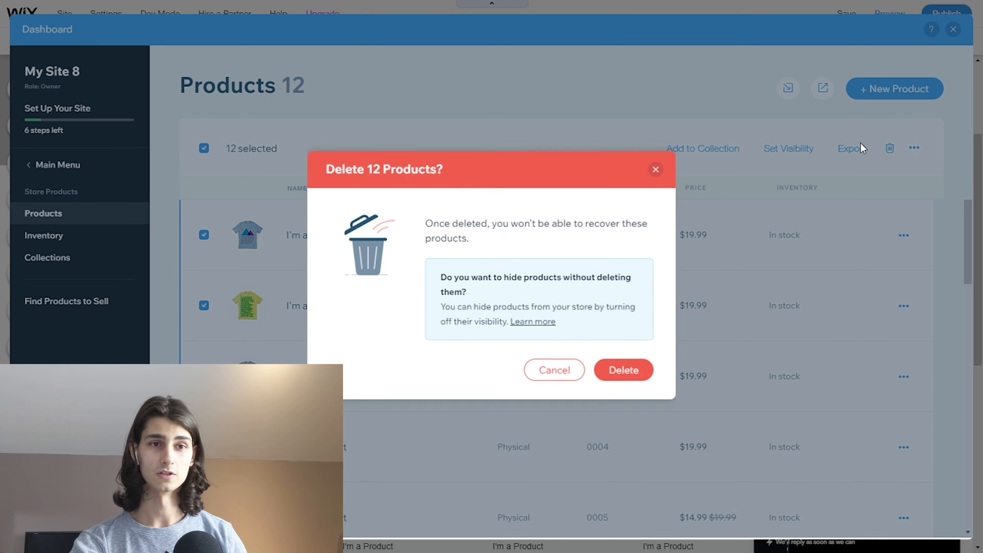
click(632, 371)
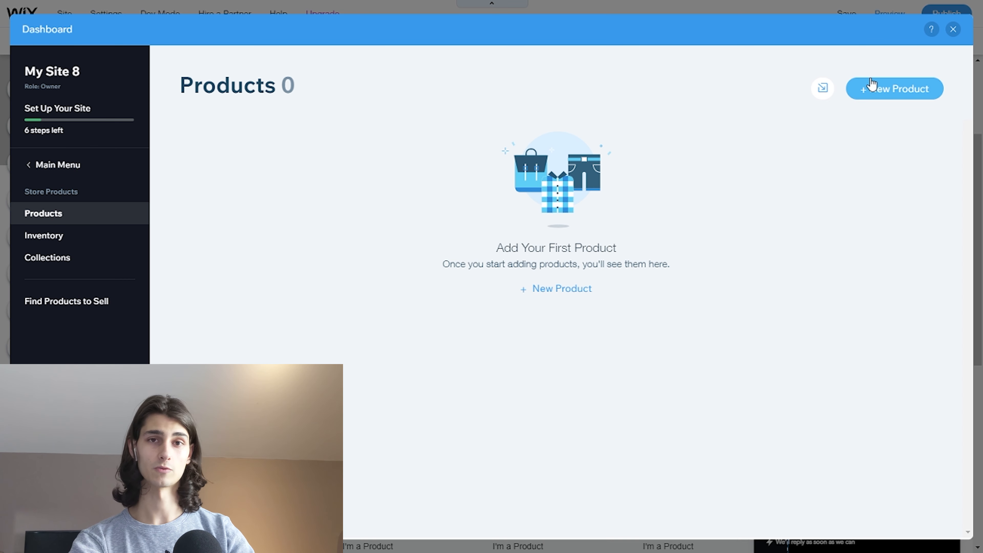
Create a new physical product and title it with the owner's first name in the possessive followed by "First Tee"
click(876, 90)
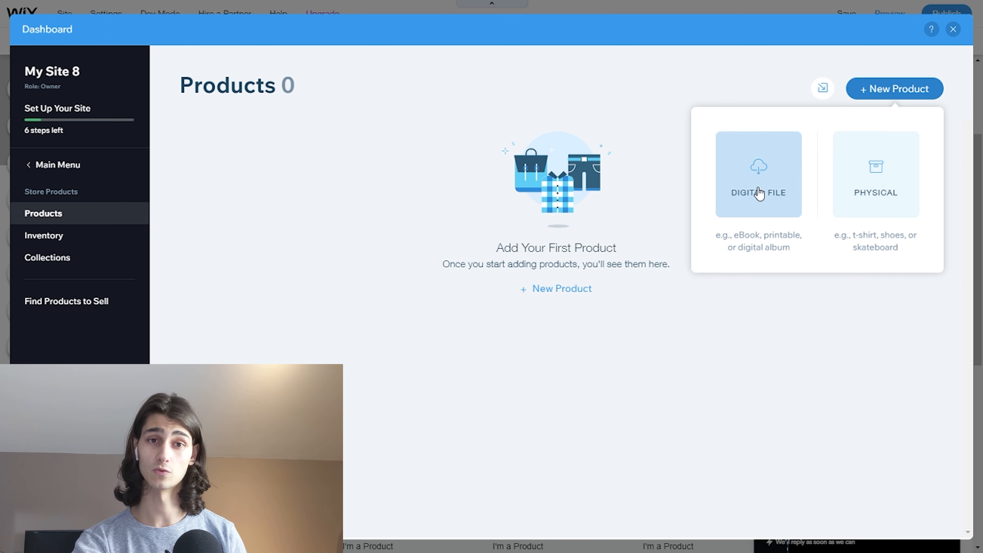
click(870, 218)
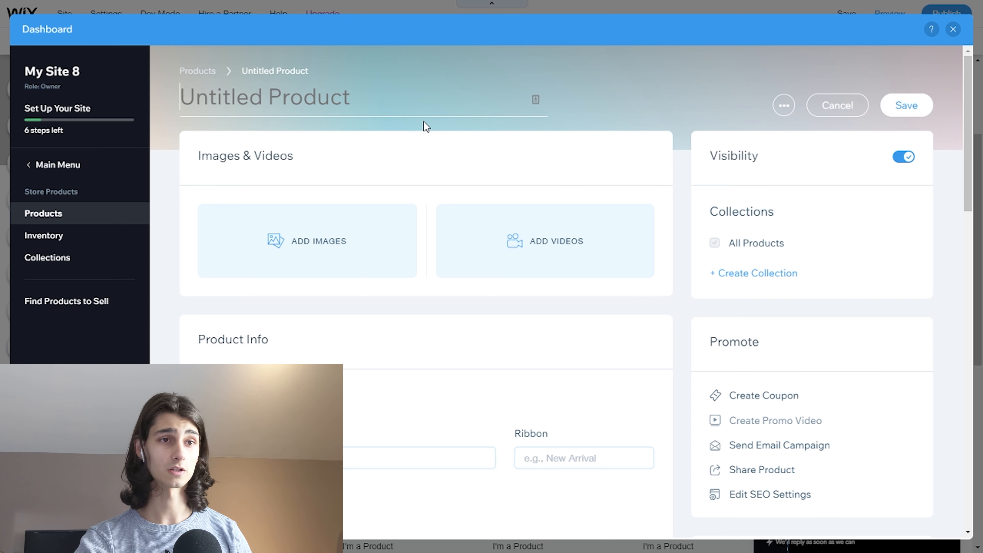
text(Pat)
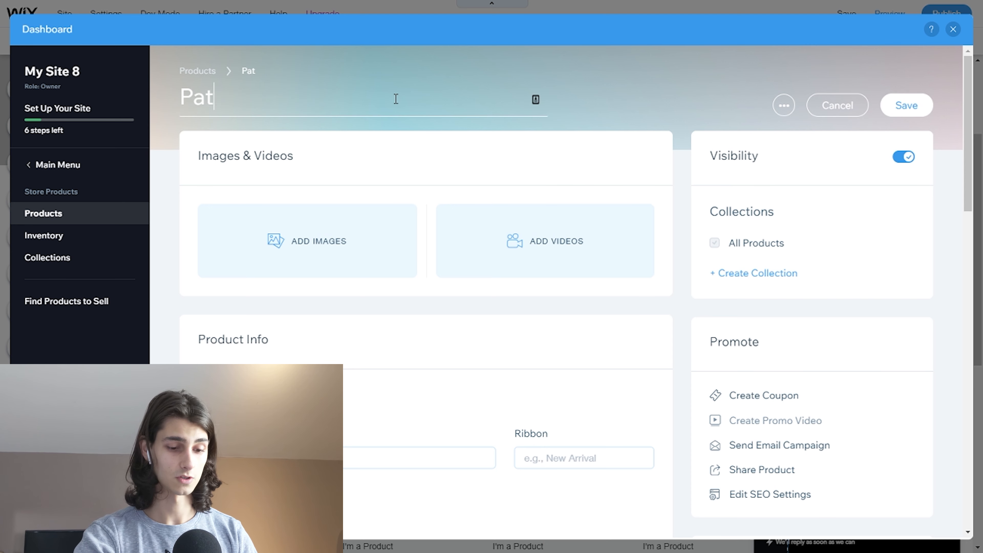
text(rick's First Tee)
click(340, 162)
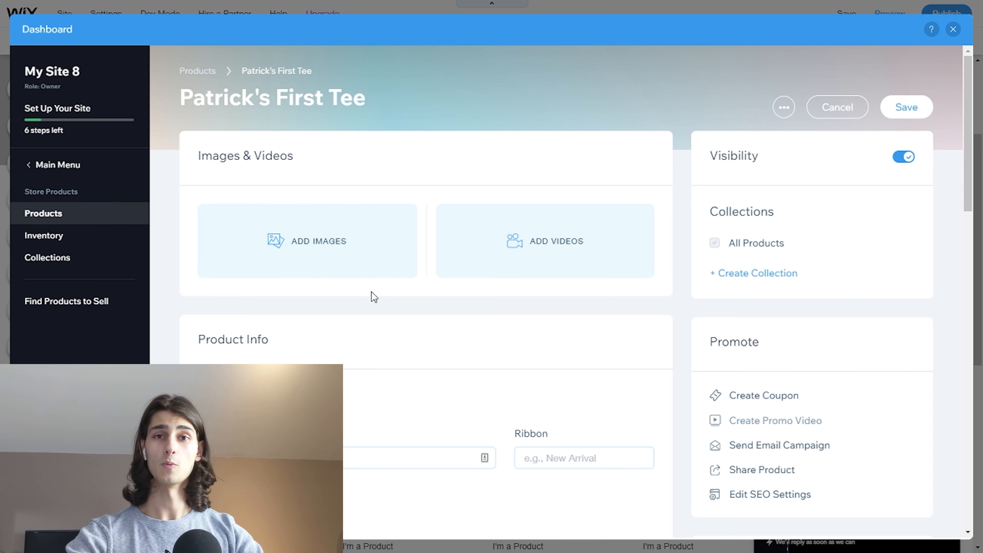
Upload the image 1-1 Template.png to the site files and add it to the new product
click(349, 251)
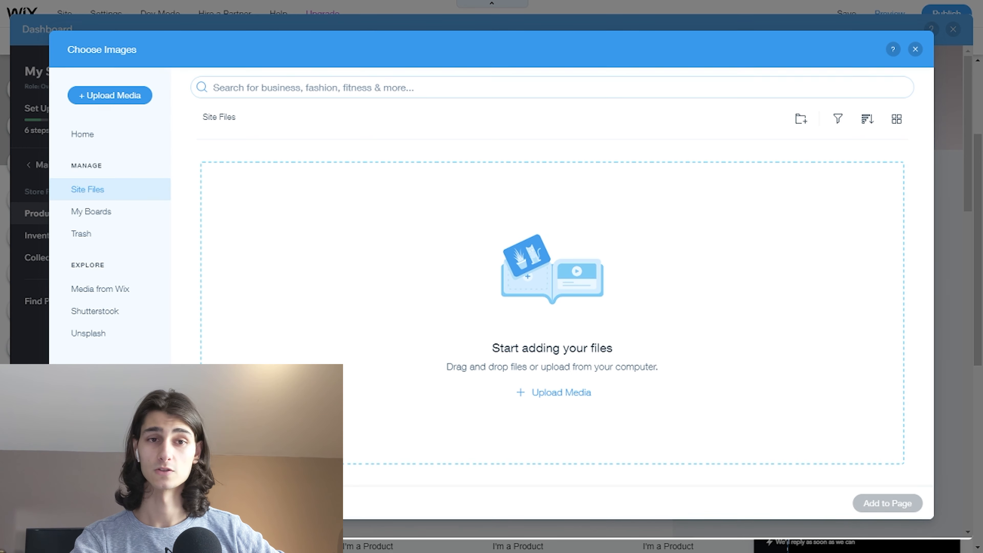
drag(501, 334, 455, 337)
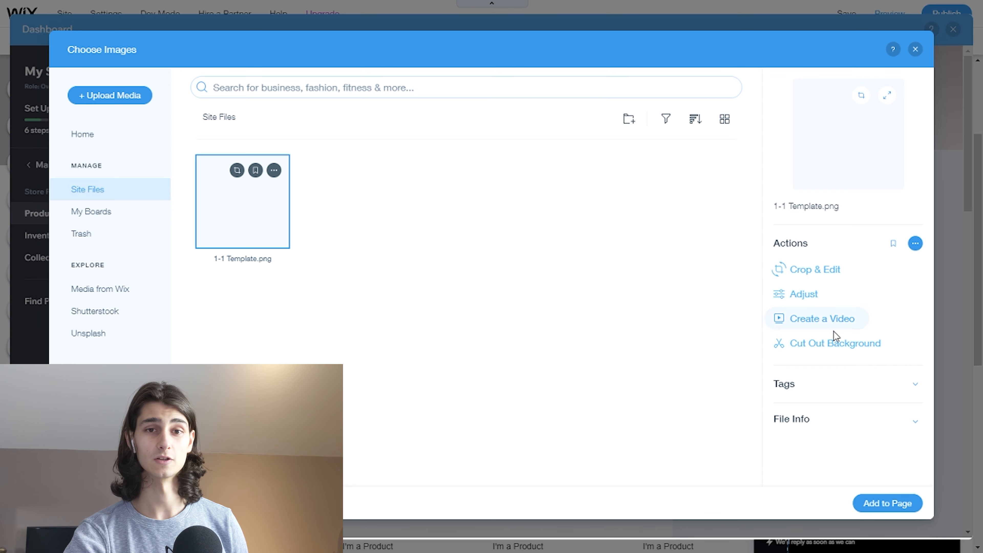
click(887, 503)
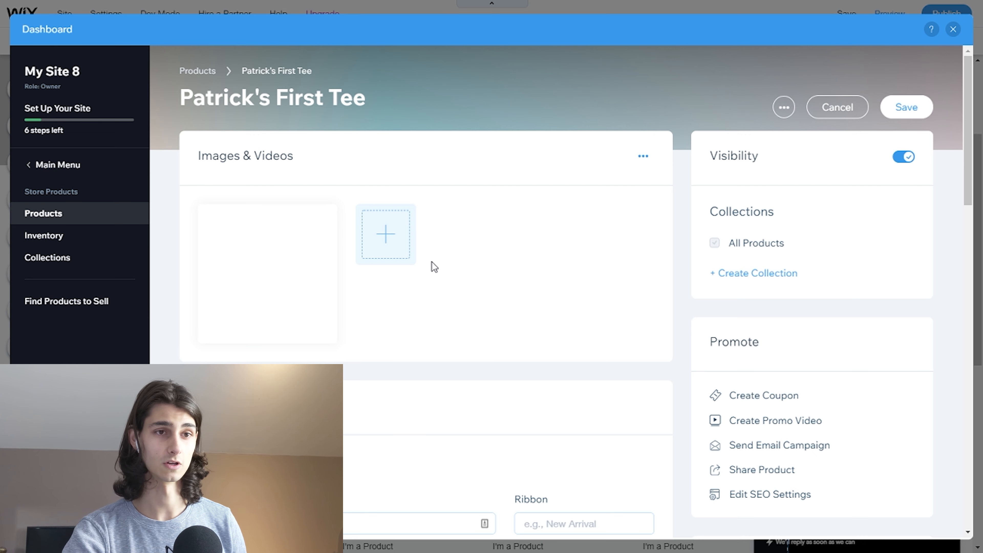
Give the new product the ribbon "New Product" and set its price to $15
scroll(413, 256, down, 6)
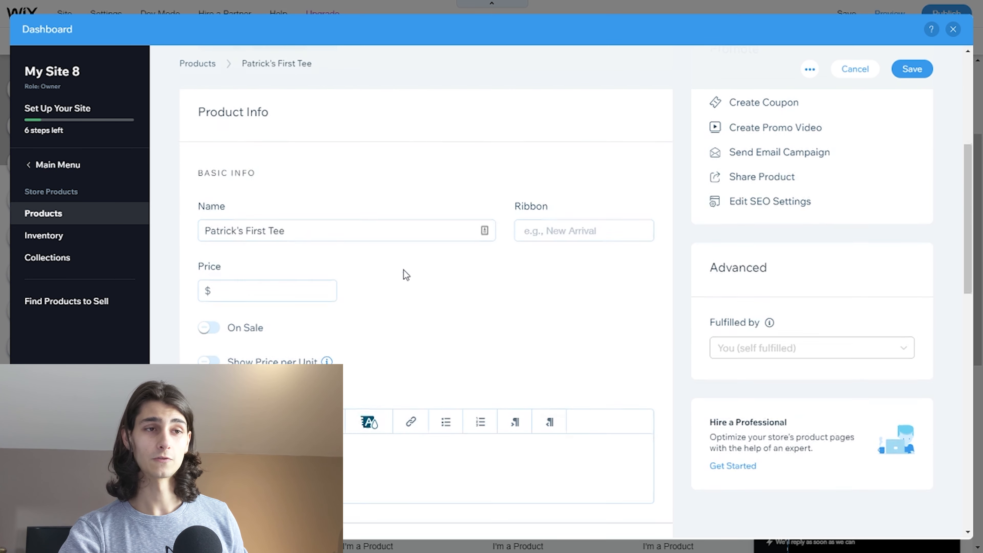
scroll(404, 270, up, 5)
scroll(313, 350, down, 5)
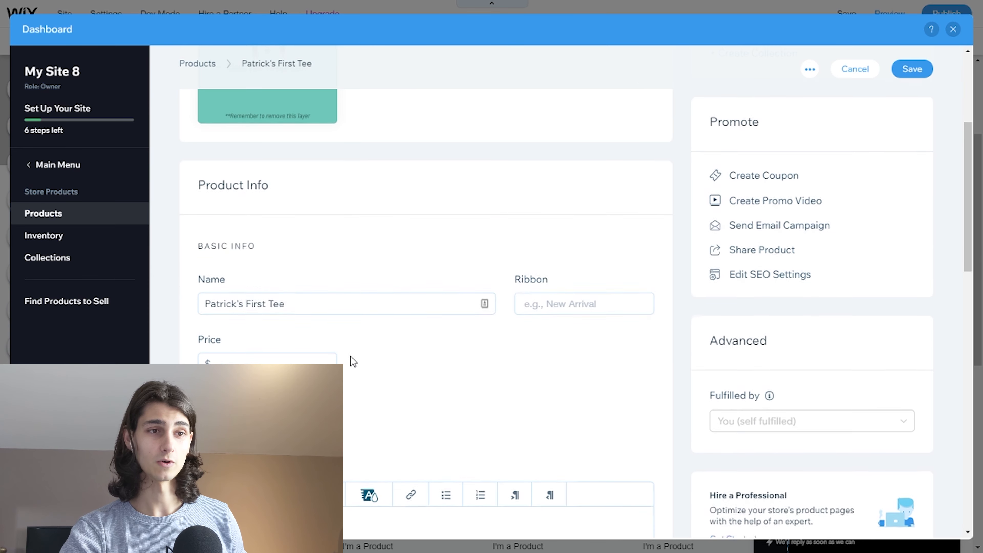
scroll(358, 262, down, 2)
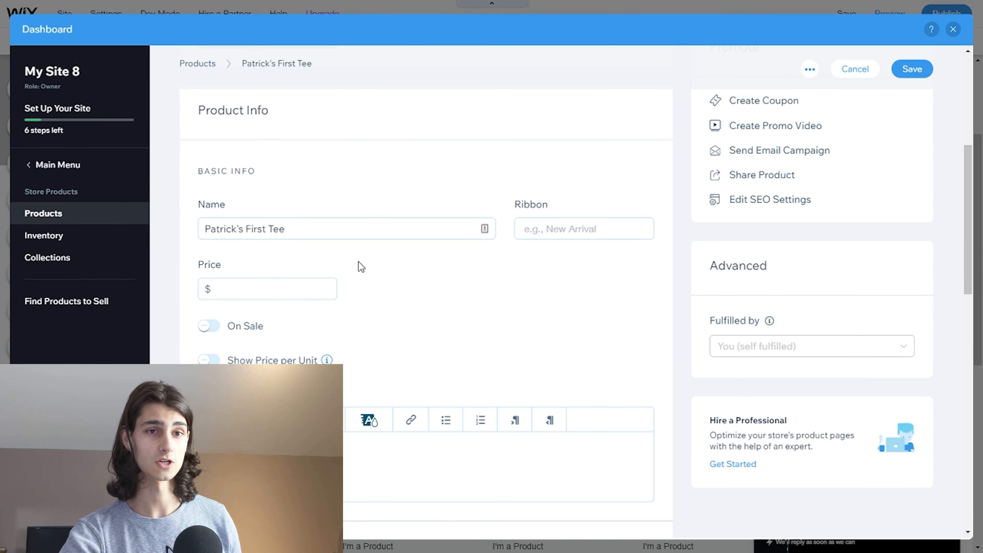
click(573, 225)
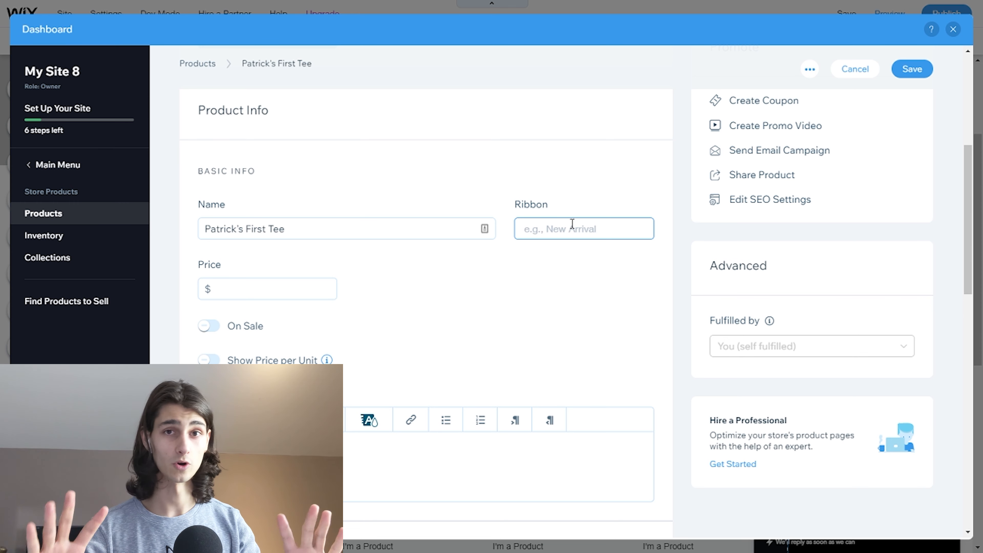
text(New Product)
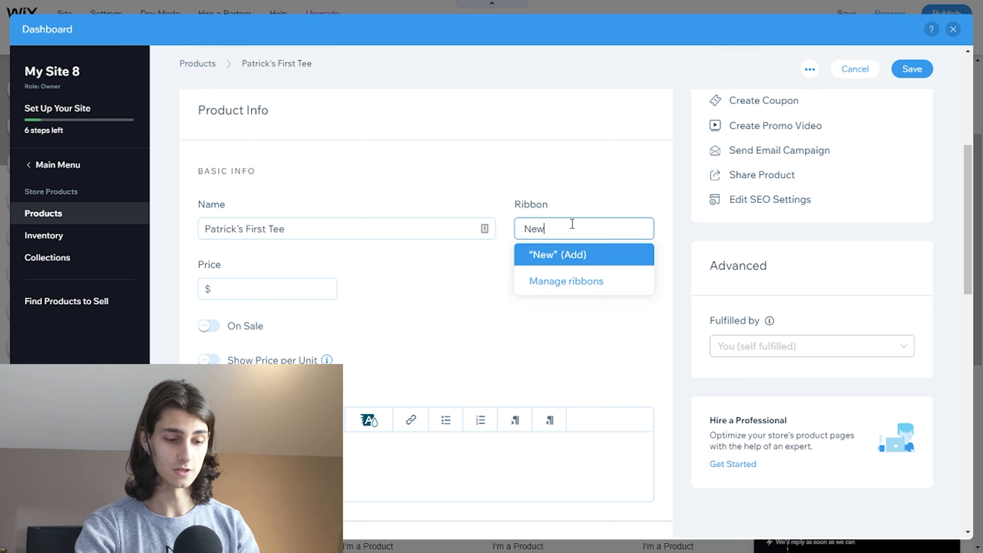
key(Return)
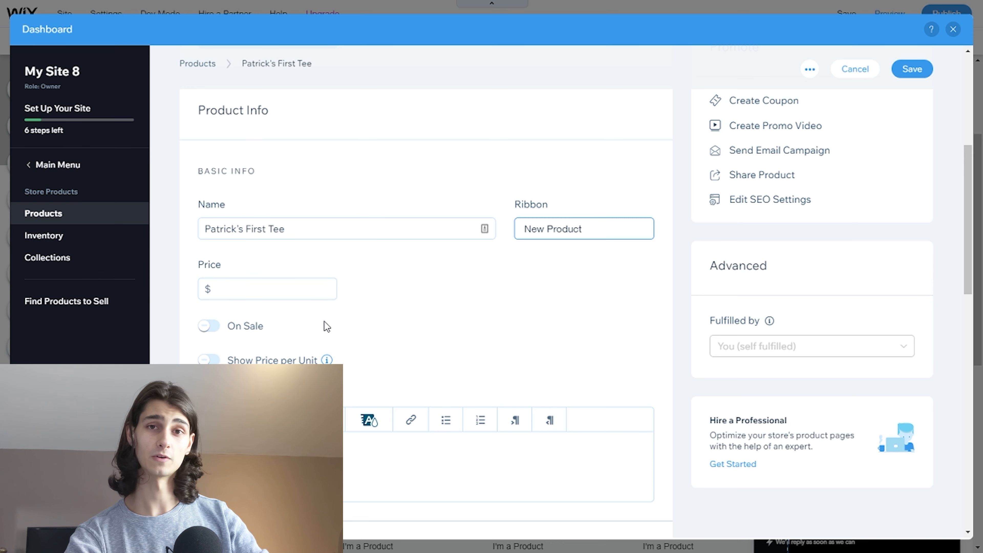
click(294, 296)
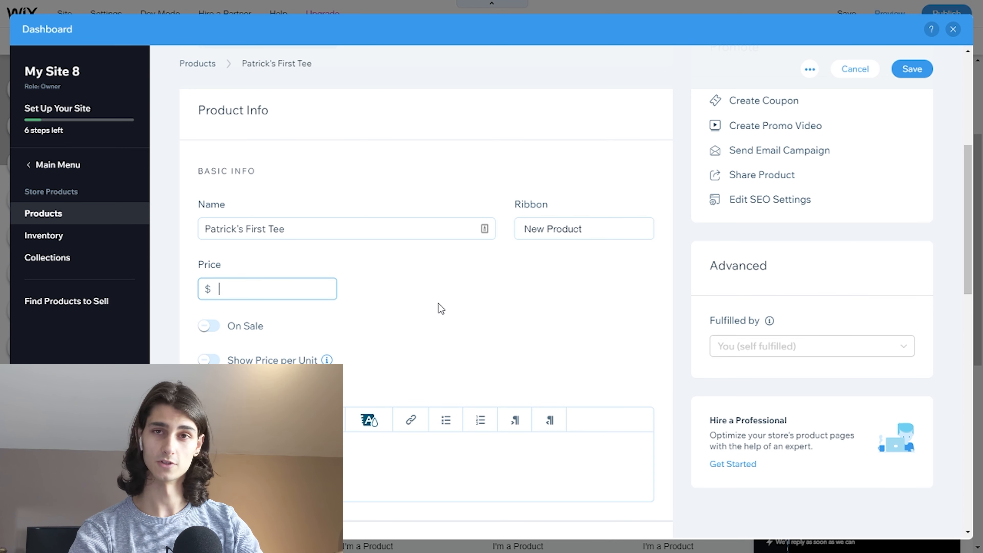
text(15)
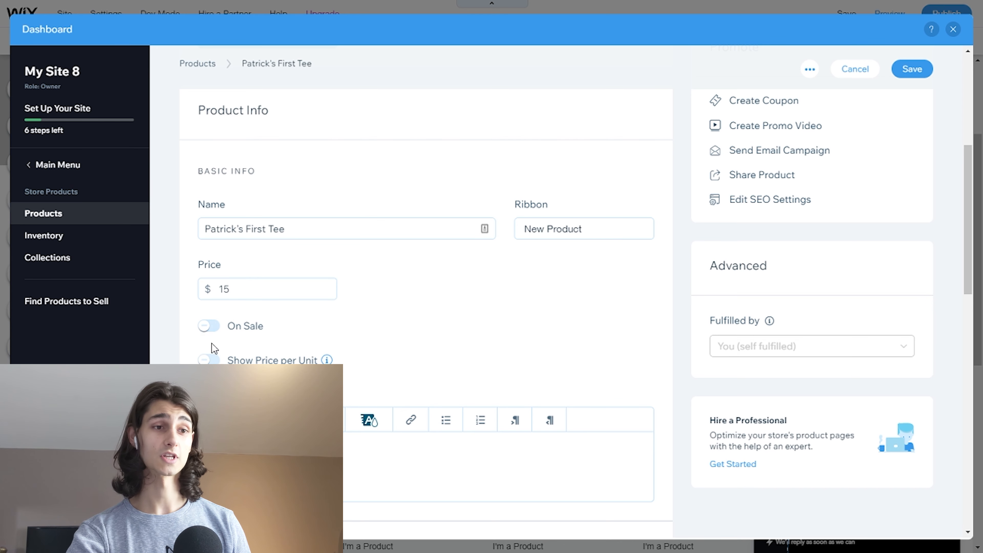
Try putting the product on sale with a discounted sale price of $13.5, and turn the sale off again
click(209, 328)
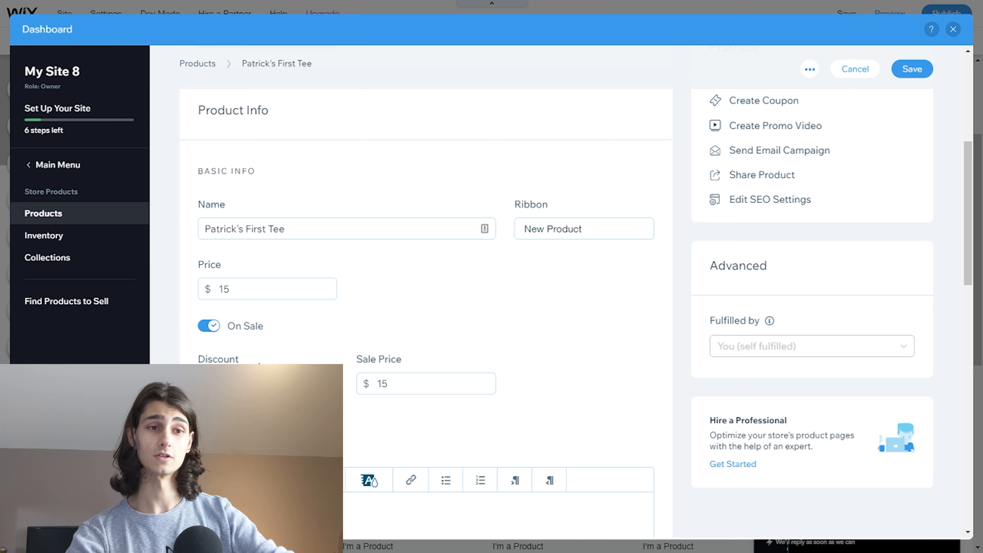
click(408, 382)
double_click(380, 383)
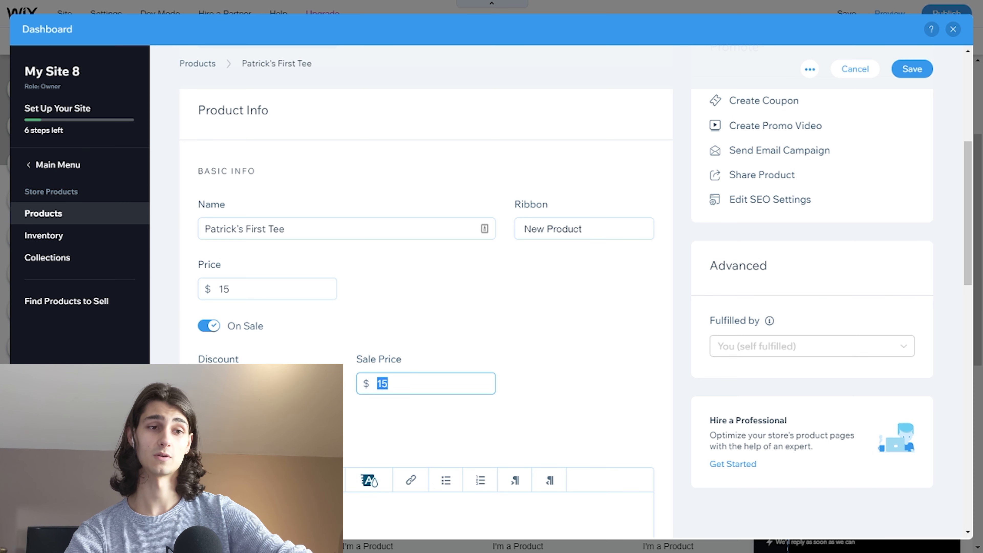
click(305, 383)
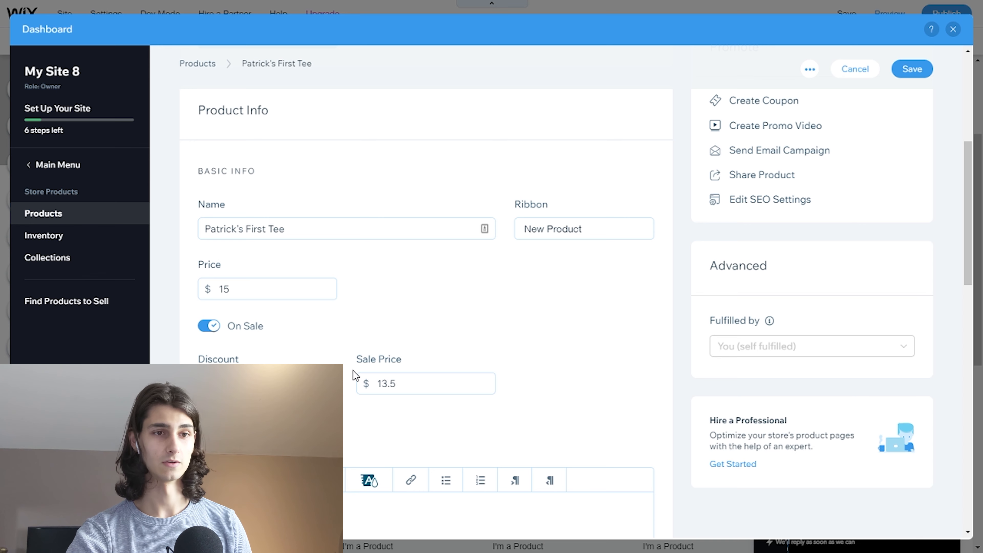
click(397, 385)
double_click(397, 386)
click(412, 368)
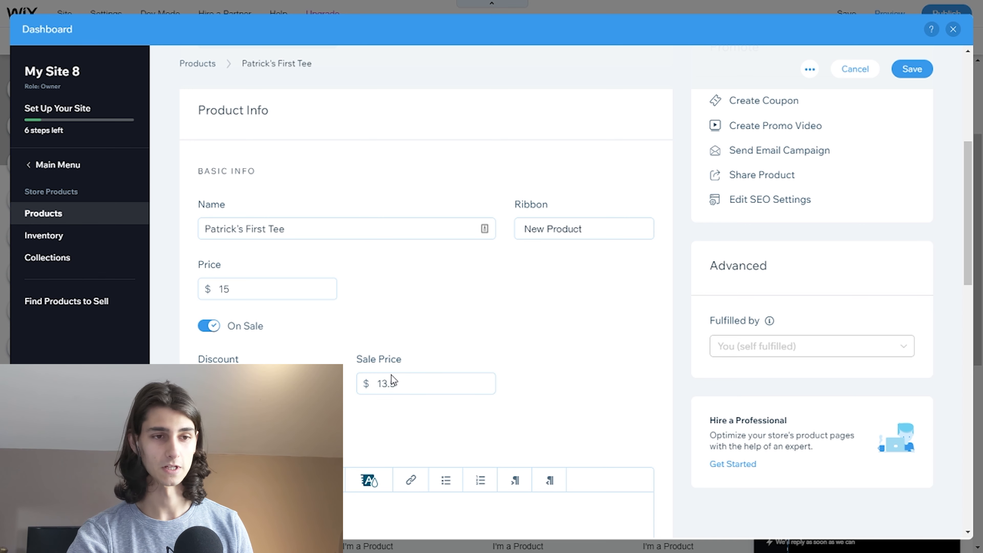
click(211, 327)
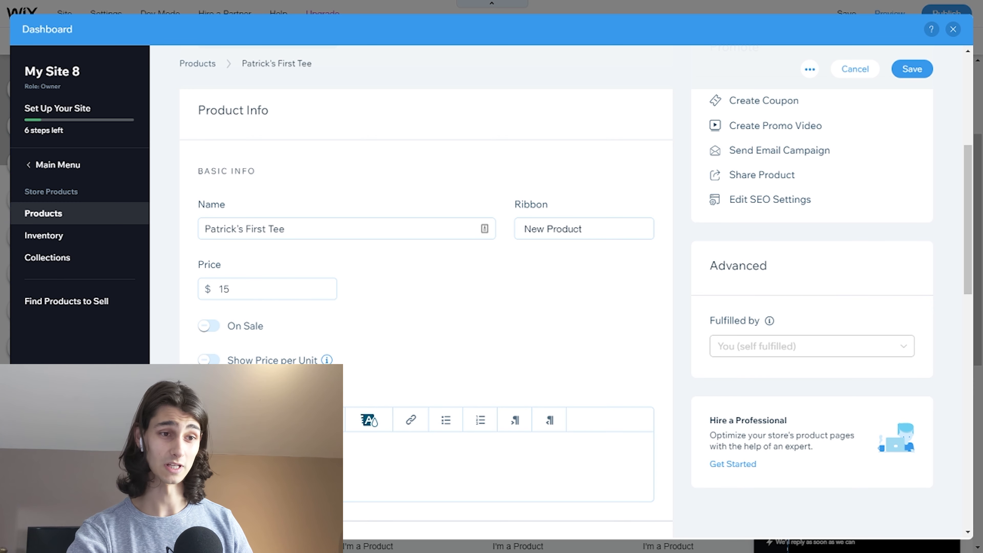
Write the product description as the owner's first name in the possessive followed by "First tee!"
scroll(298, 348, down, 3)
click(305, 334)
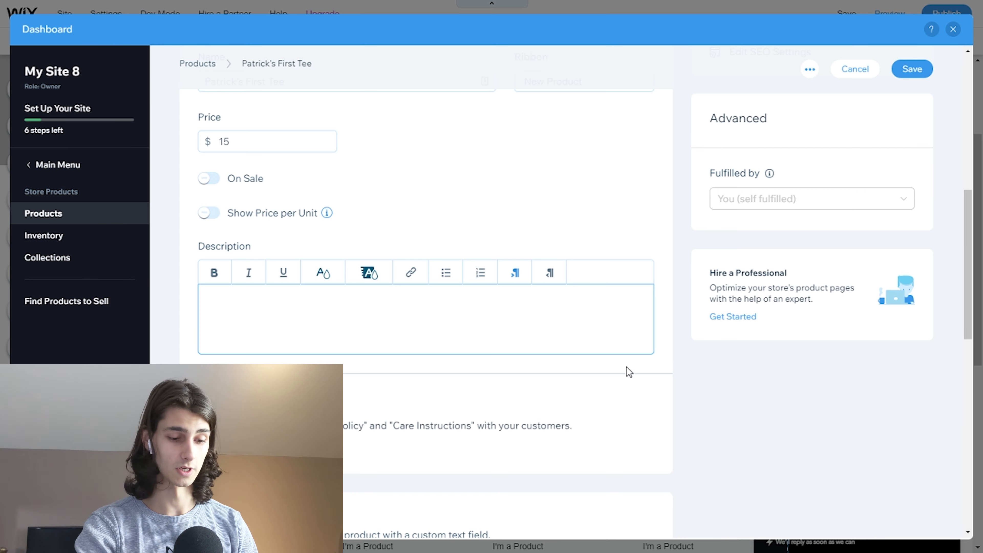
text(Patrick's First tee!)
Add an info section titled "Washing Instructions" with the lines "Wash in cold water" and "Hang To Dry"
scroll(441, 326, down, 3)
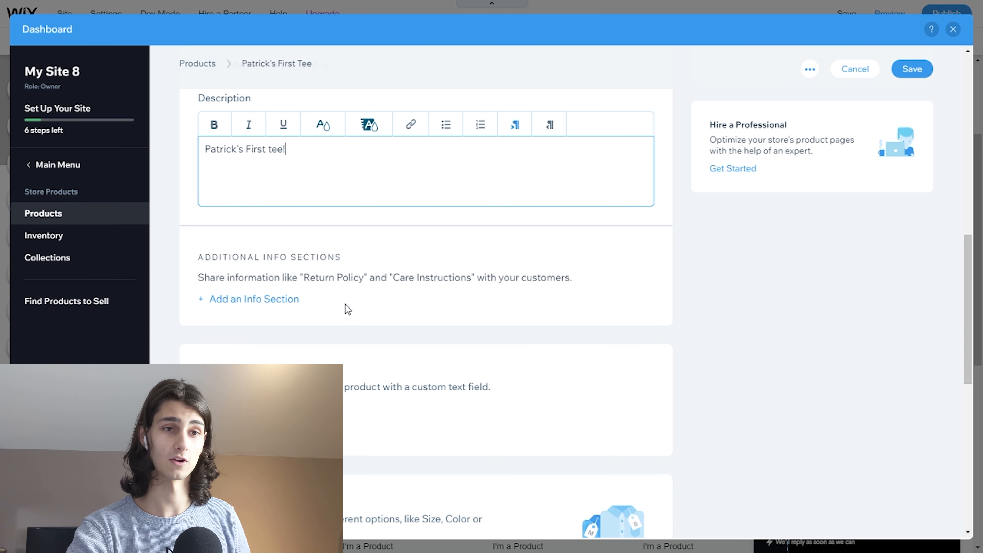
click(272, 303)
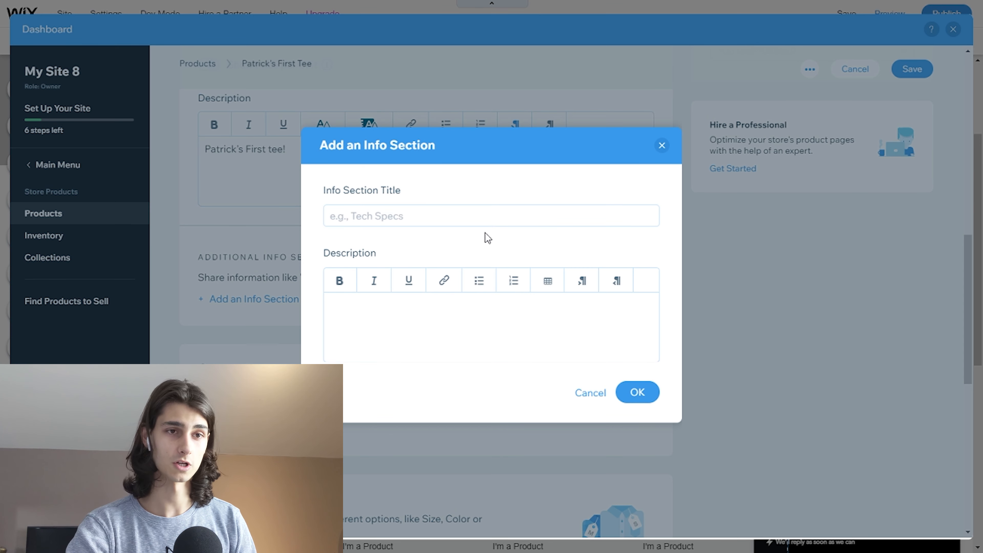
click(484, 220)
text(Washing Instructions)
click(372, 332)
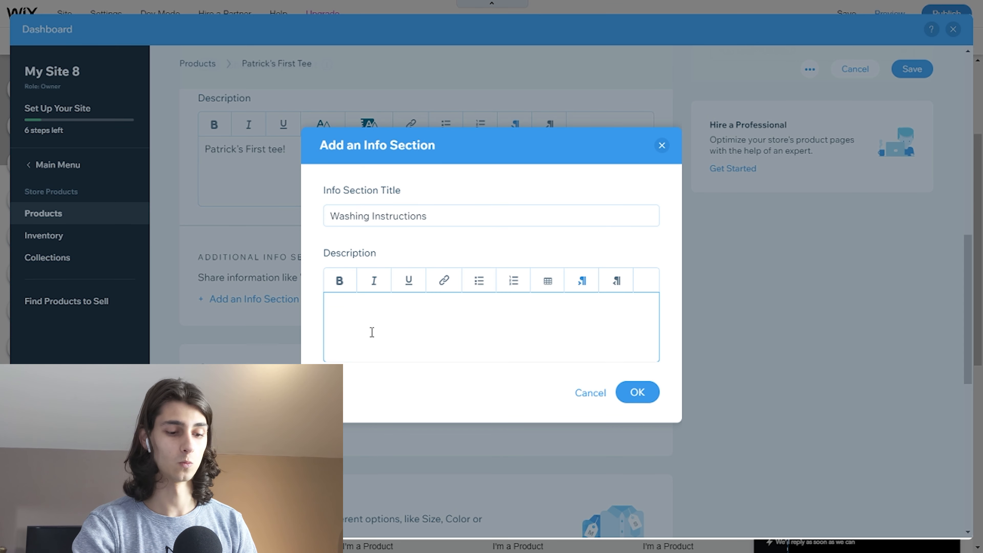
text(Wash in cold water)
key(Return)
text(Hang To Dry)
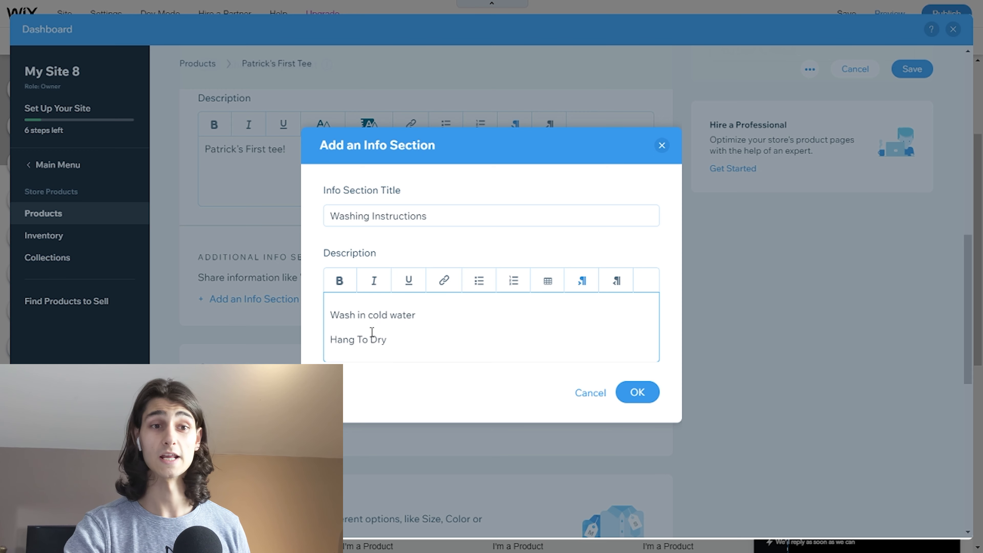
click(646, 398)
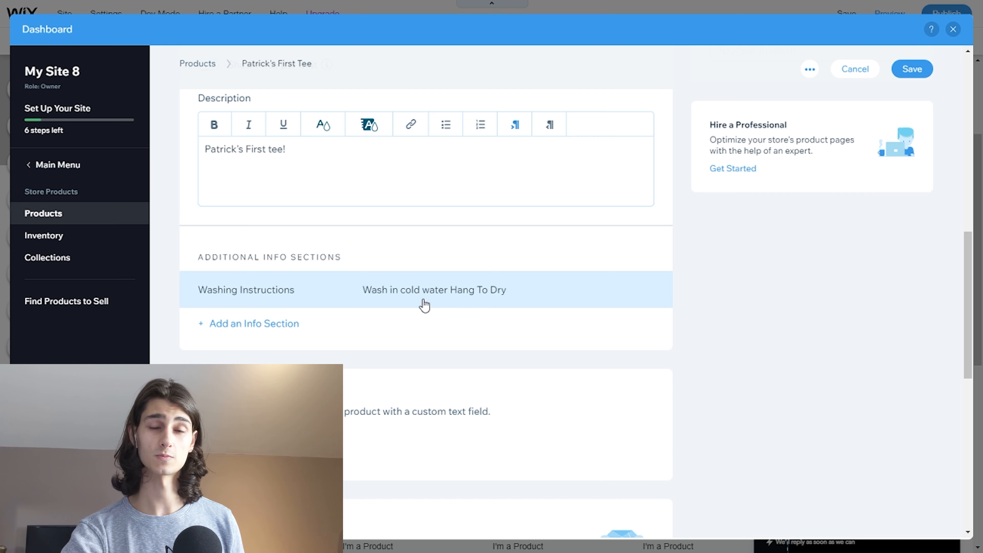
Start a product option named Size that is shown as a list on the product page
scroll(424, 306, down, 2)
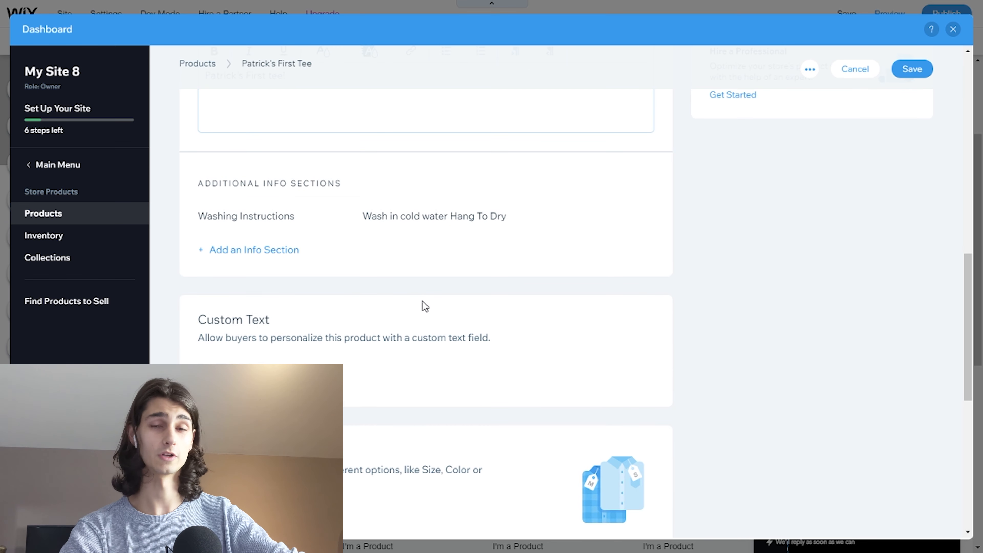
scroll(433, 301, down, 4)
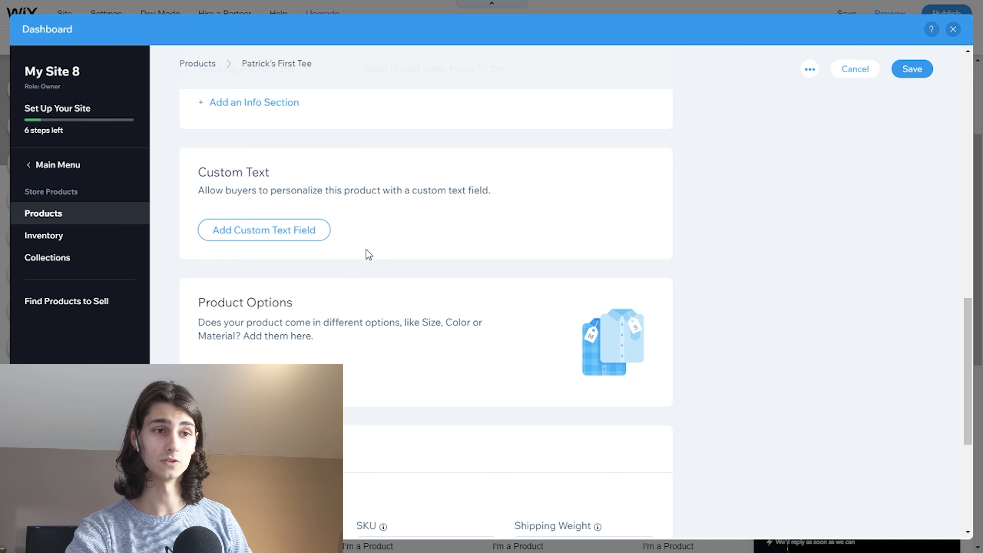
scroll(368, 254, down, 2)
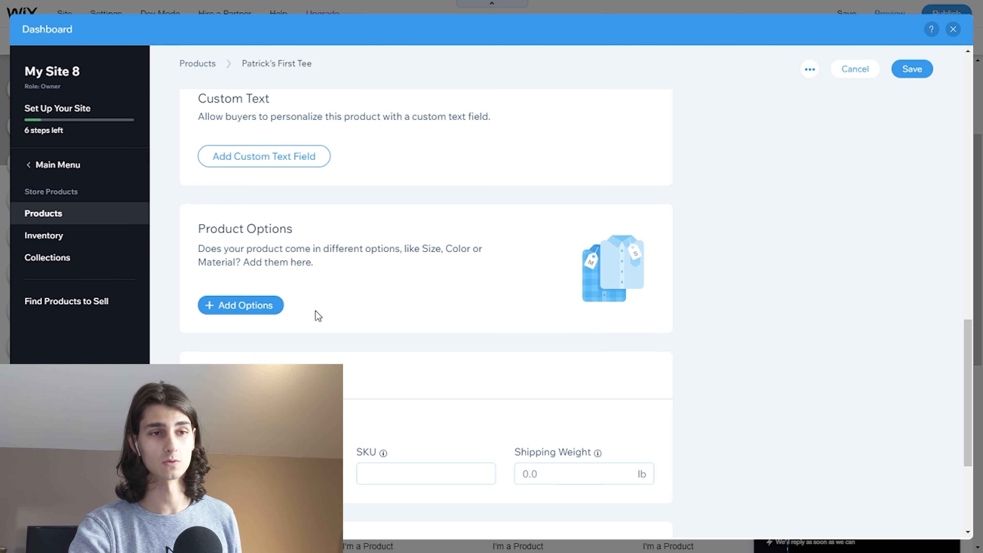
click(261, 308)
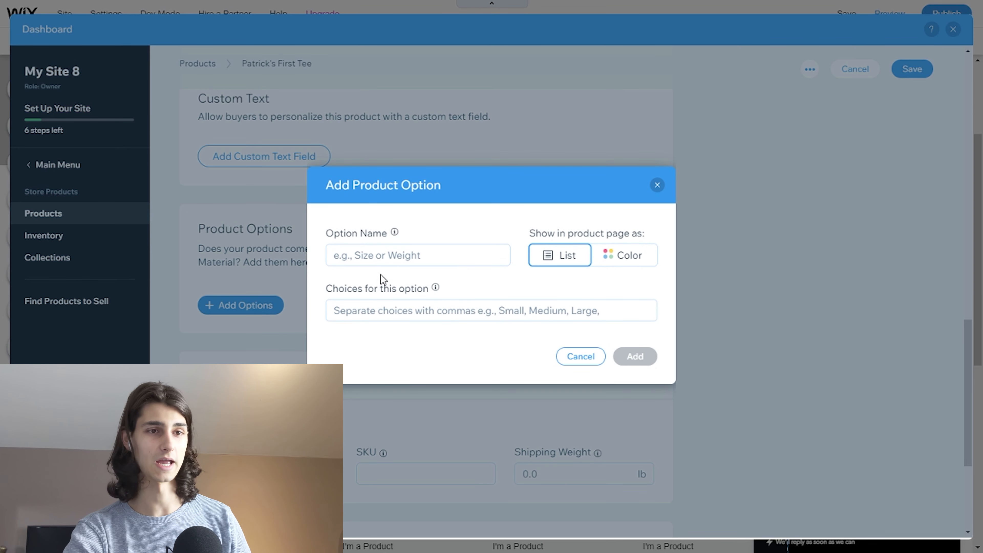
click(443, 257)
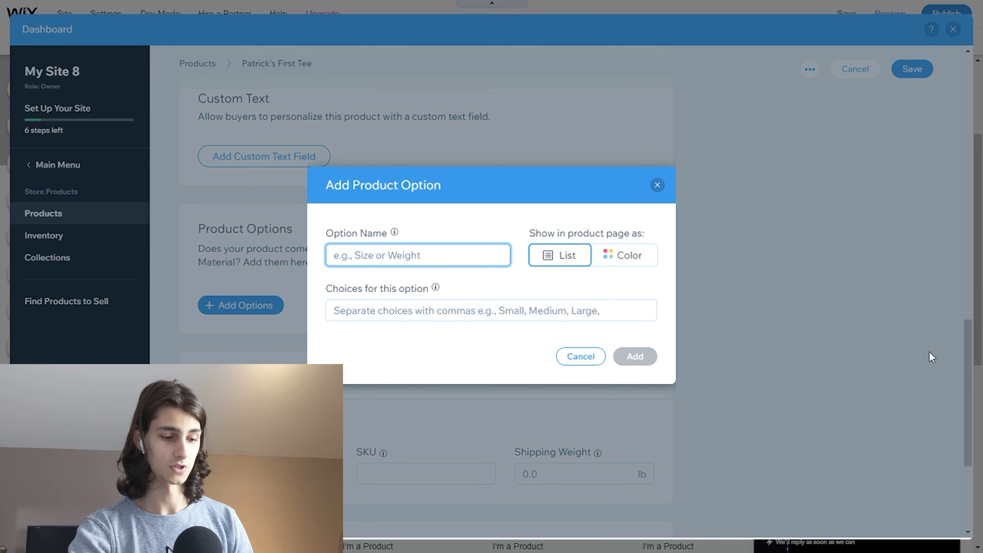
text(Size)
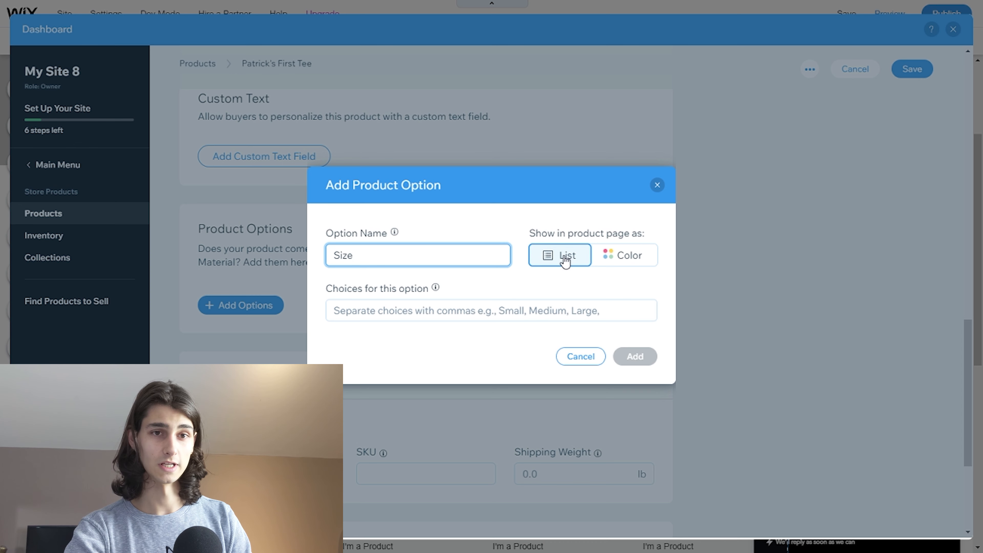
click(620, 255)
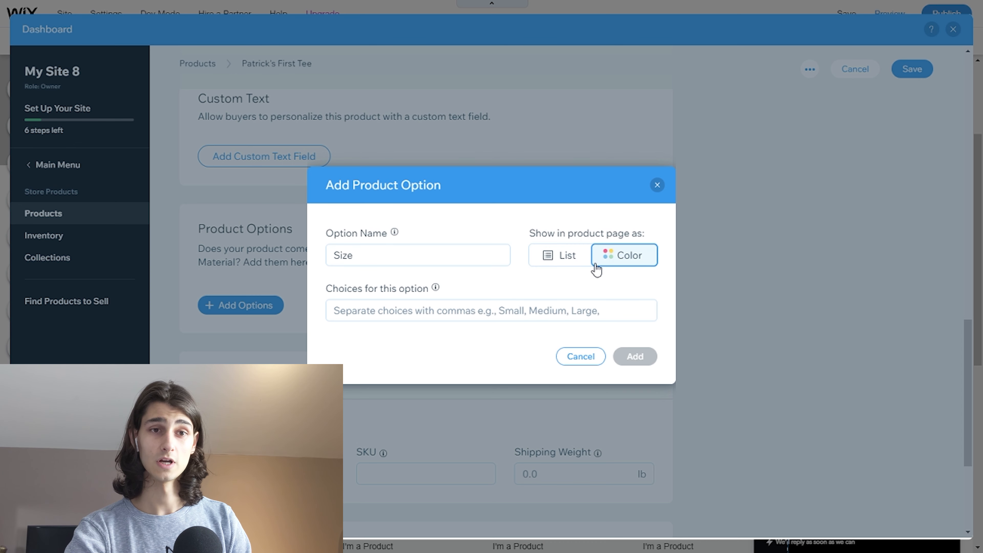
click(575, 261)
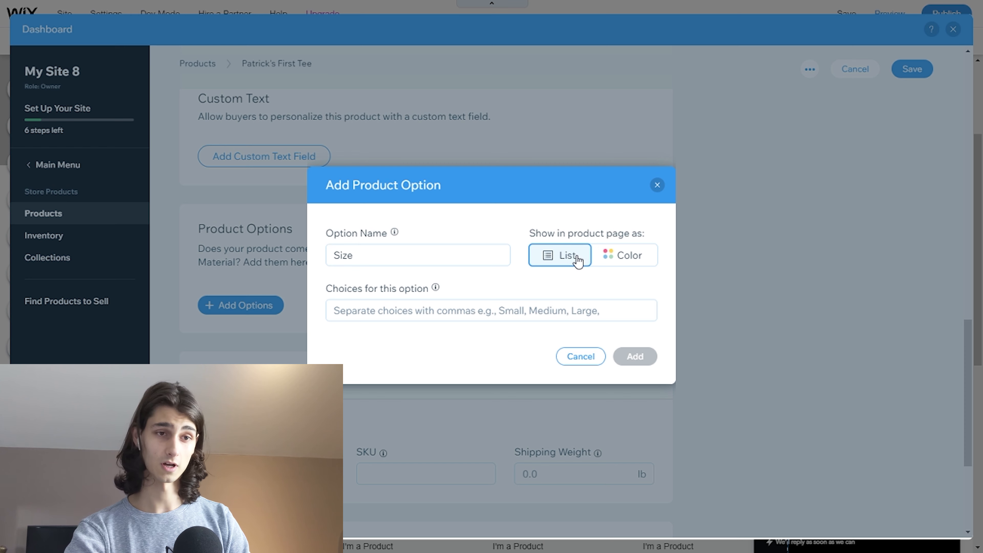
Enter Small, Medium and Large as the choices for the Size option and add it to the product
click(573, 310)
text(Sma)
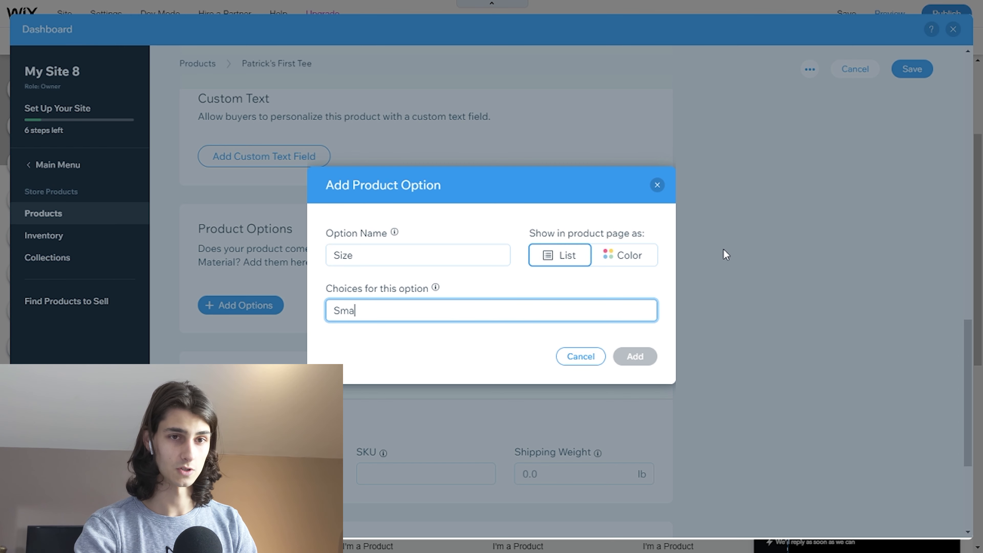
text(ll)
key(Return)
text(Medium)
key(Return)
text(Large)
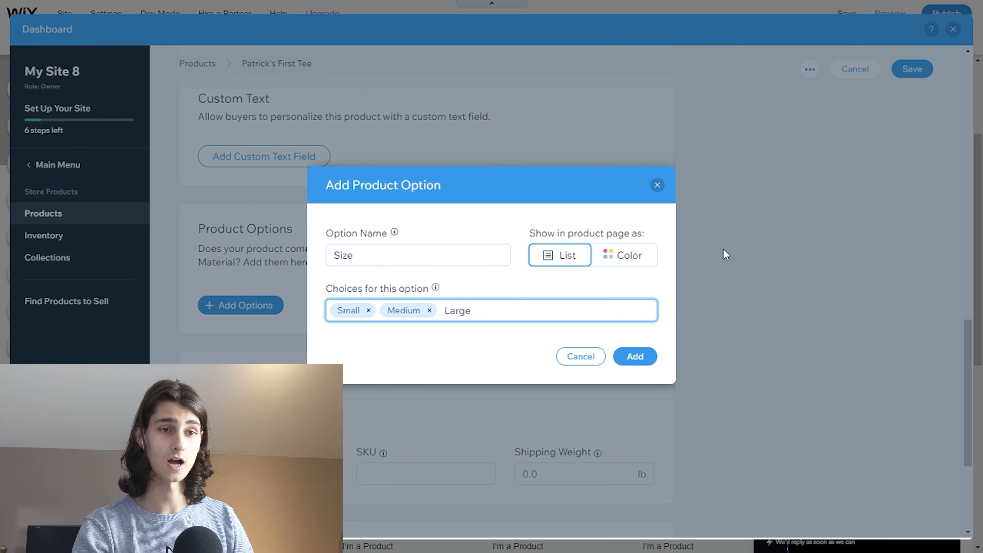
key(Return)
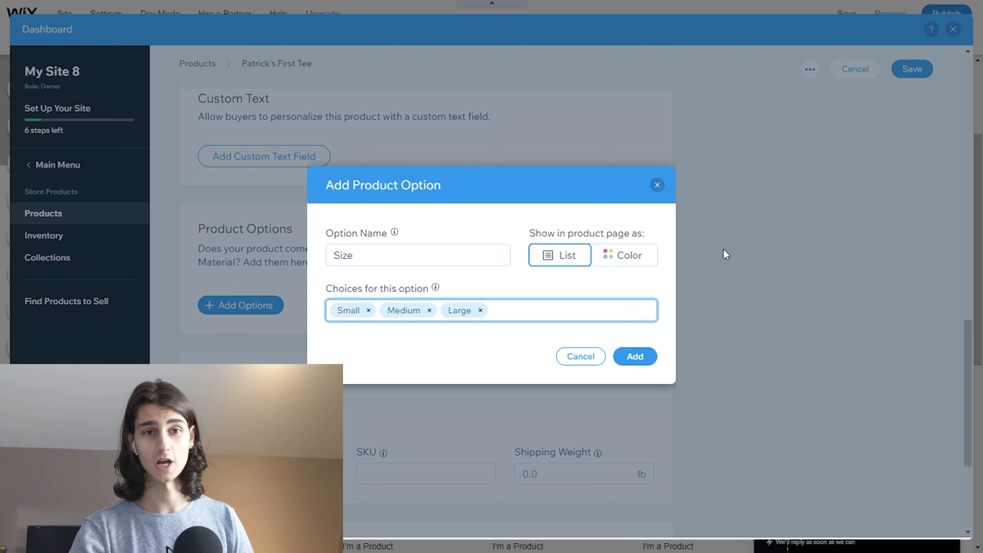
click(640, 360)
Start a second product option named Color that is shown as color swatches on the product page
scroll(484, 344, down, 2)
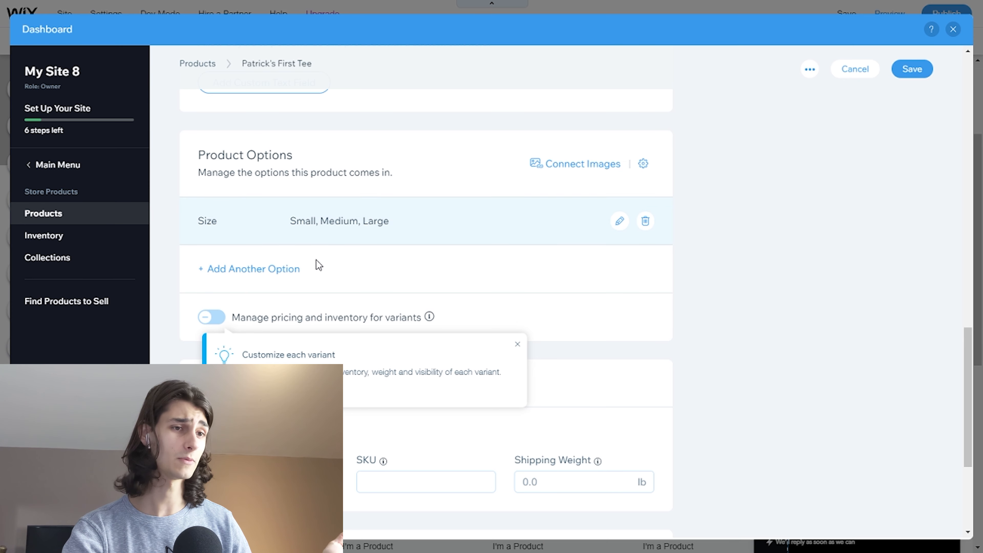
click(294, 270)
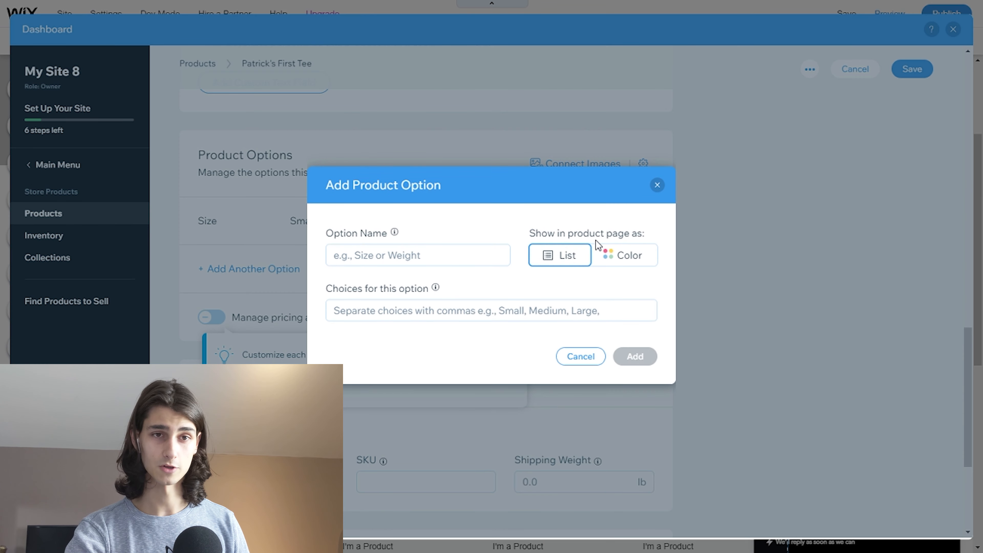
click(617, 255)
click(467, 256)
text(Color)
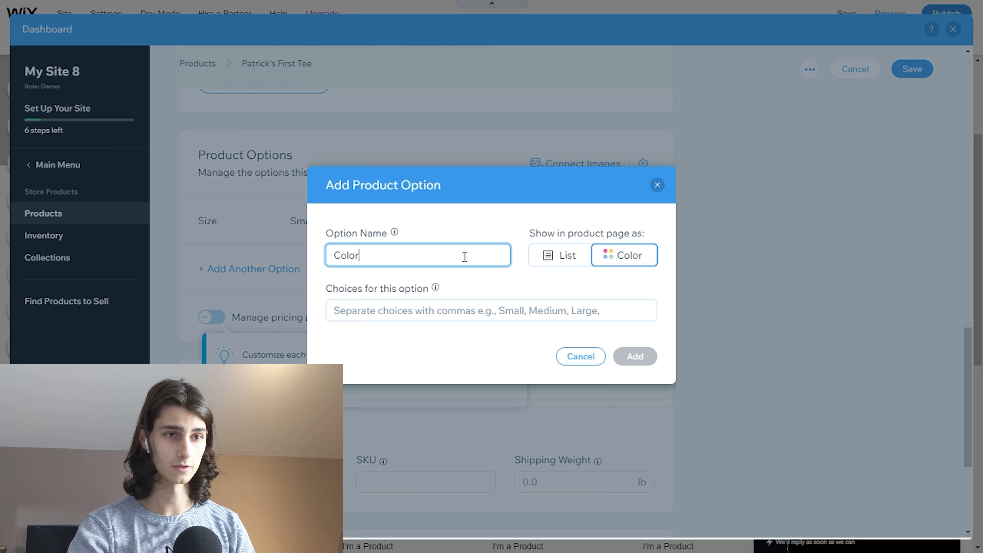
Enter Purple, Green and Yellow as the choices for the Color option and add it to the product
key(Tab)
text(Purple,)
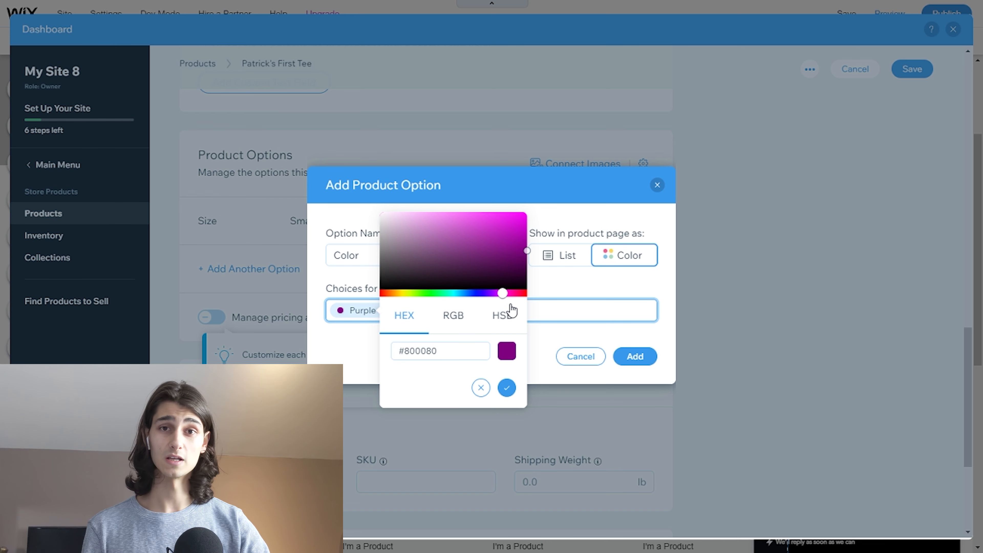
click(453, 315)
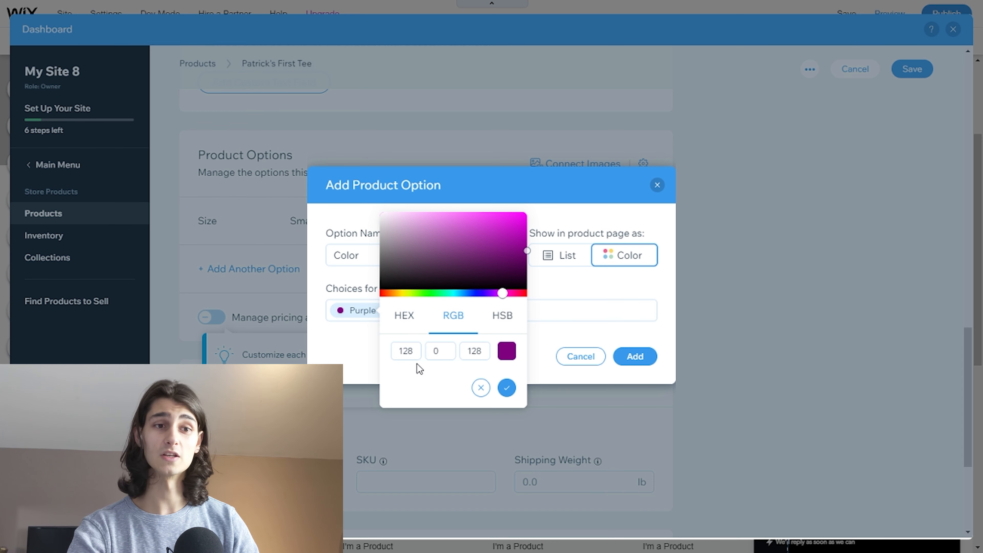
click(507, 387)
text(Green)
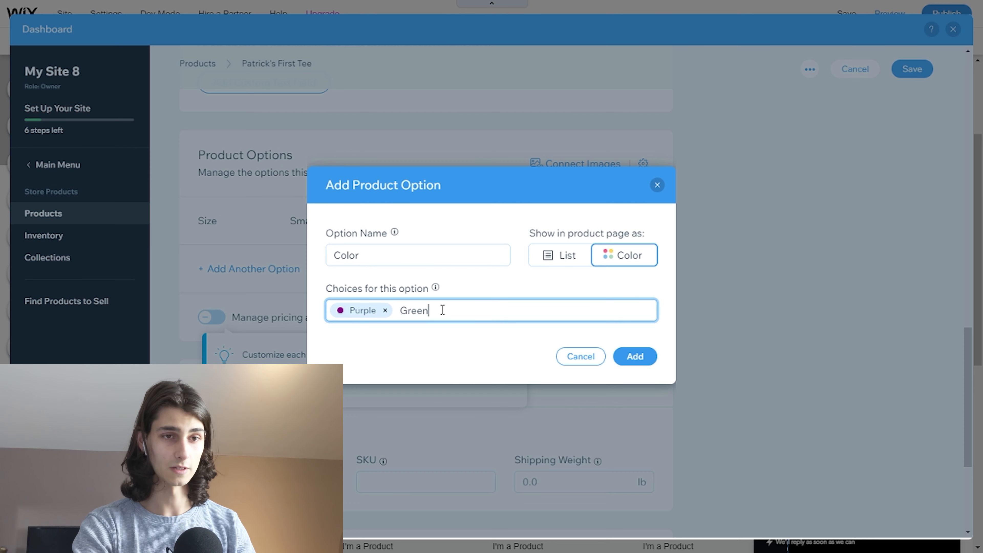
key(Return)
text(Yellow)
key(Return)
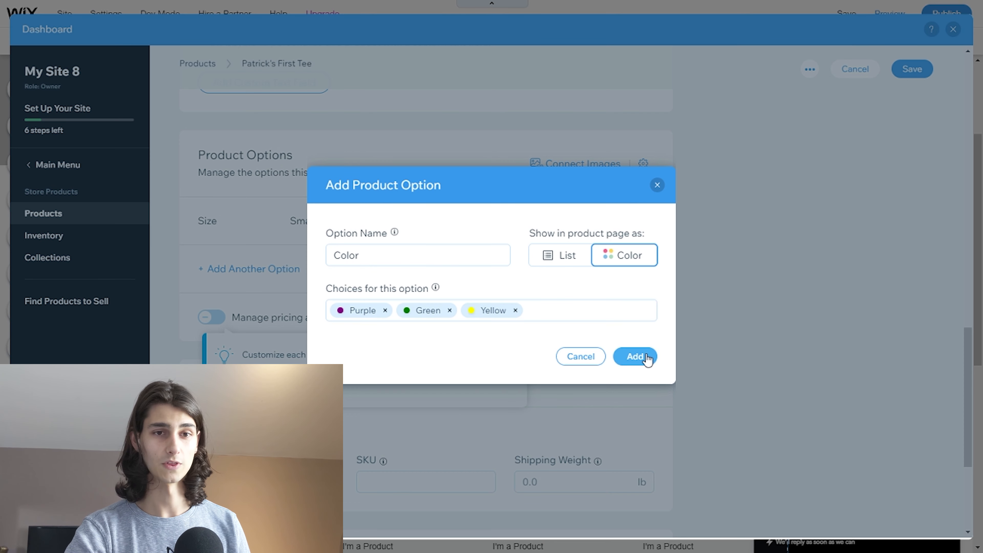
click(635, 356)
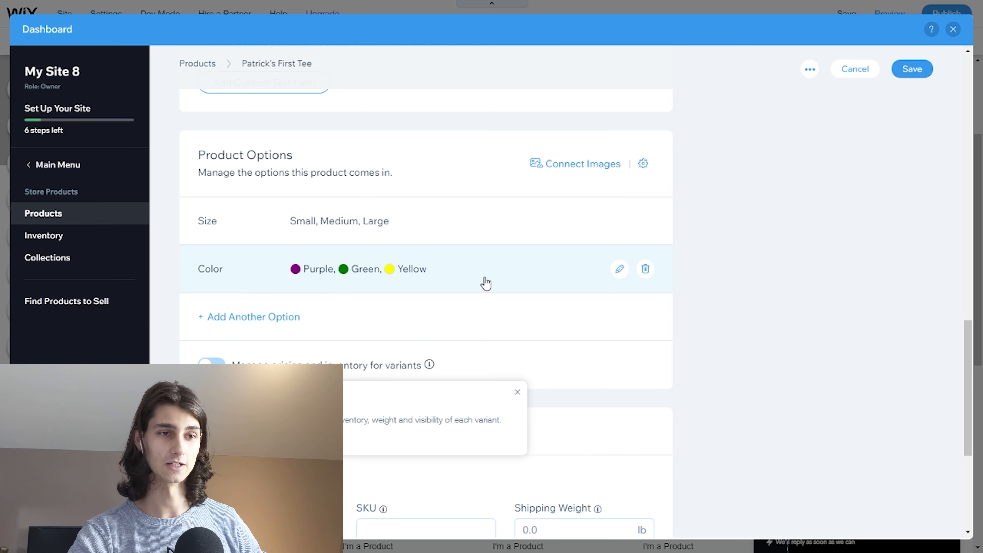
Enable managing pricing and inventory for variants and look through the size and color combinations
scroll(496, 283, down, 2)
scroll(543, 304, down, 2)
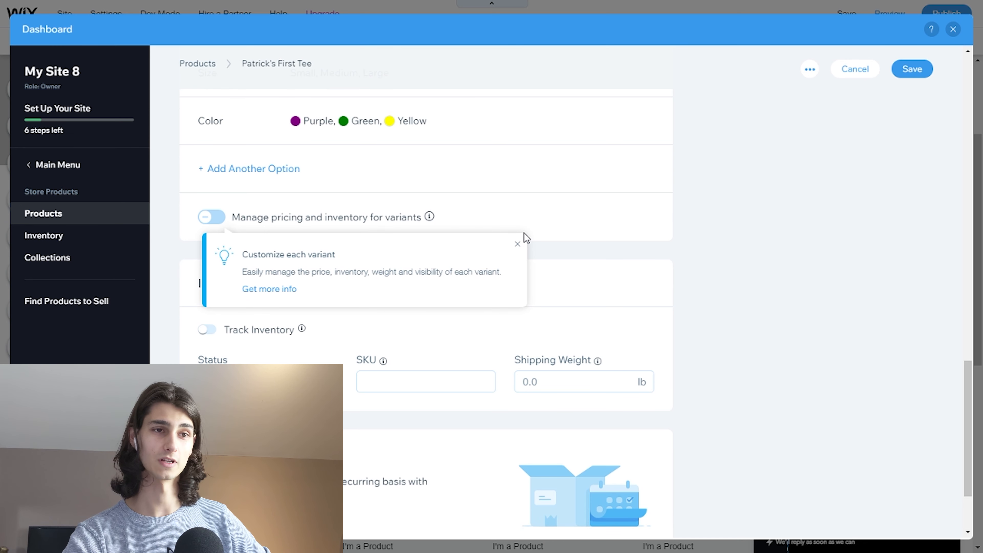
click(517, 243)
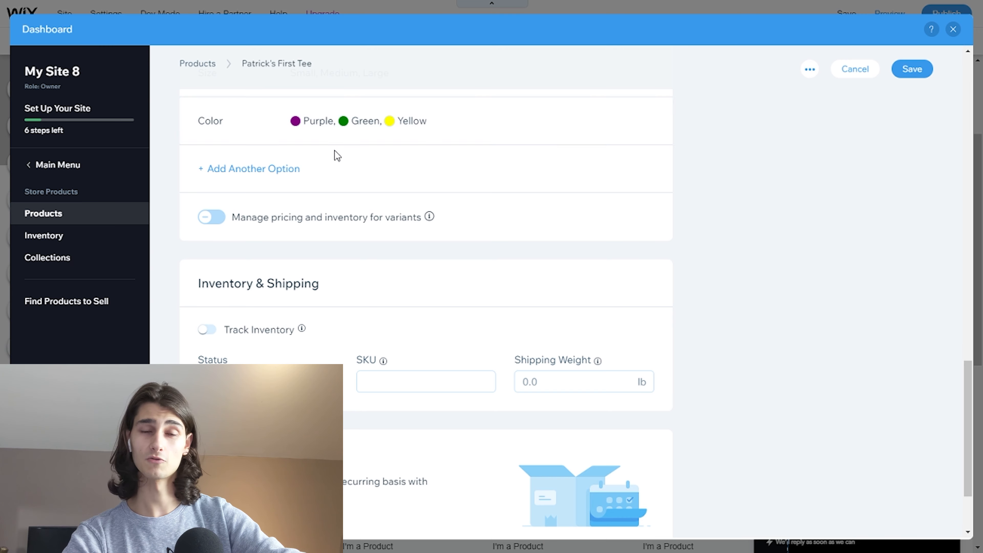
click(210, 218)
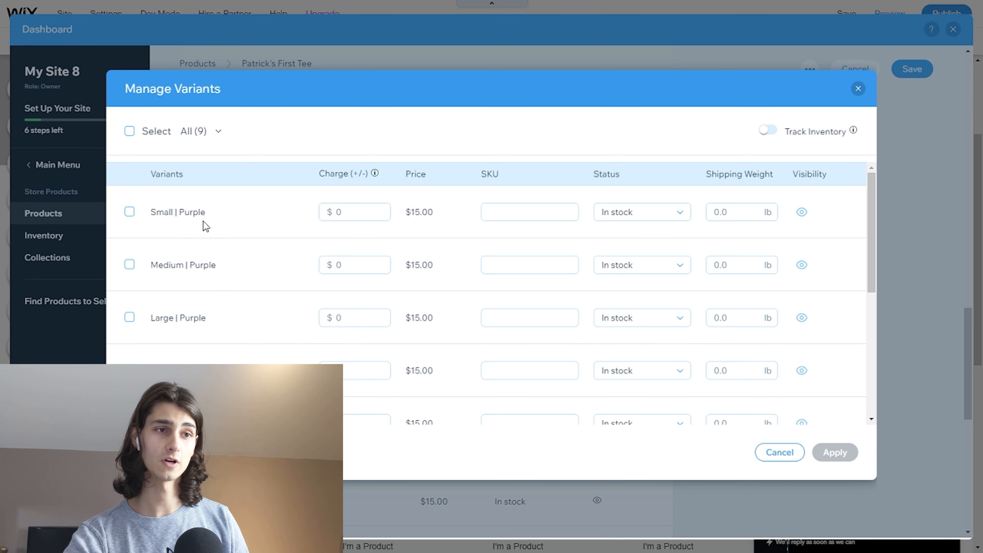
scroll(205, 225, down, 7)
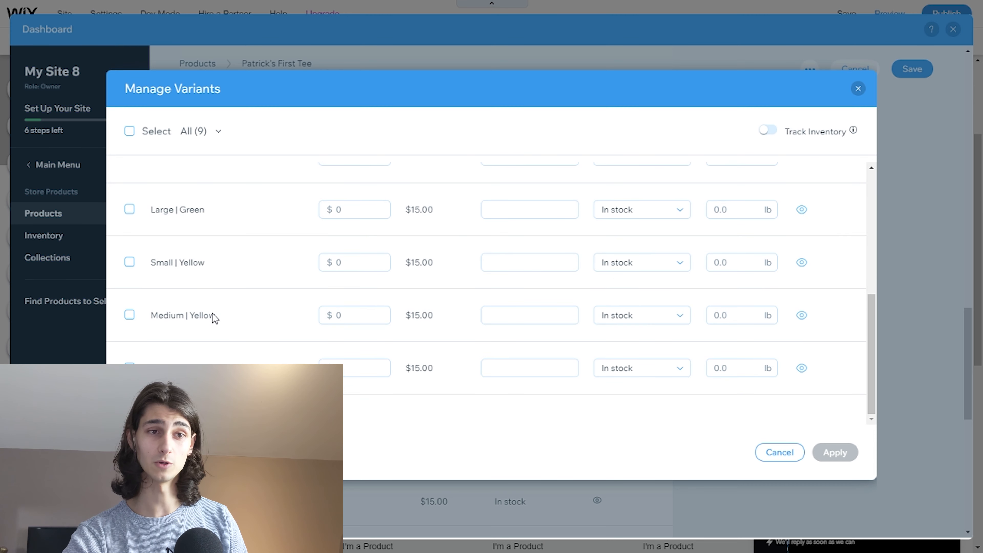
scroll(215, 317, up, 5)
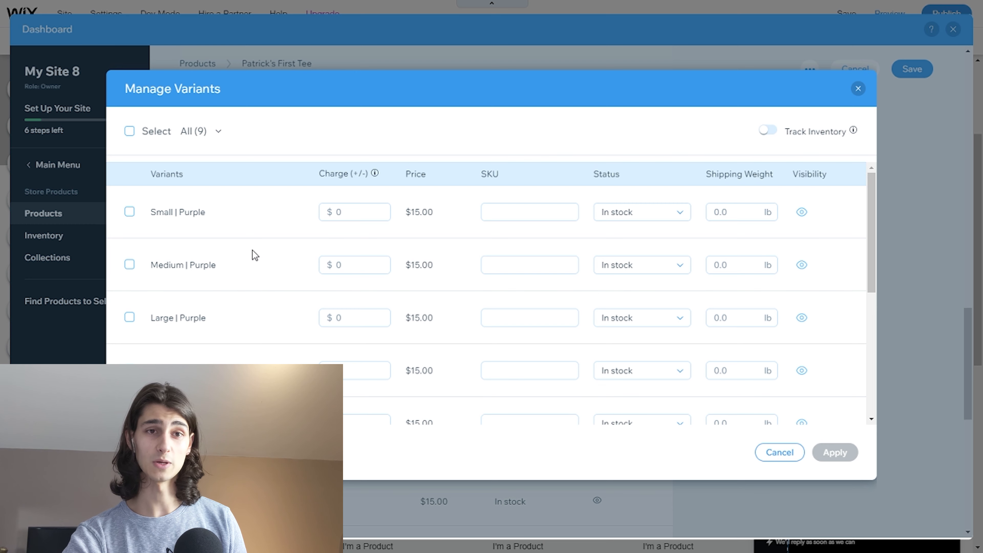
Set the additional charge for the Large | Purple variant to $5
click(367, 217)
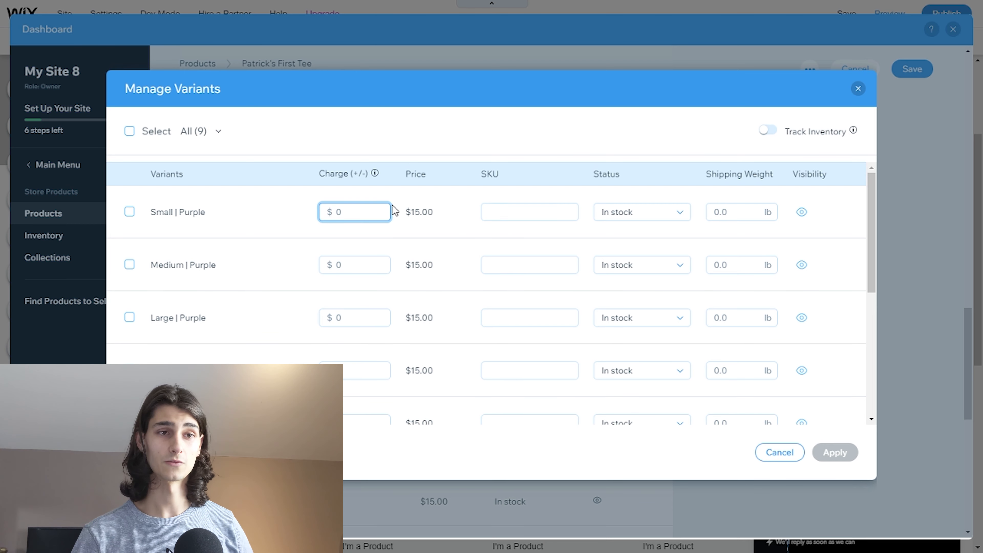
scroll(379, 238, down, 2)
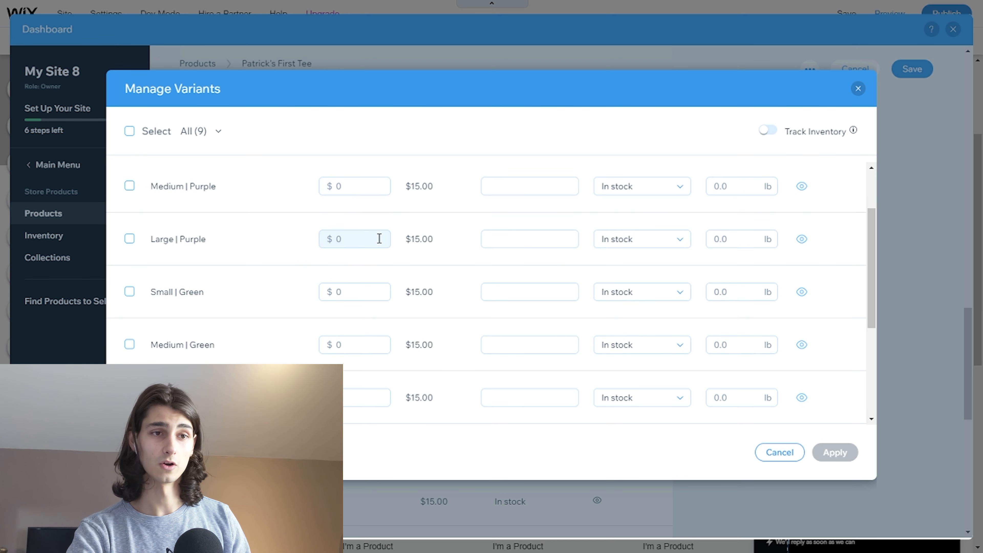
click(379, 238)
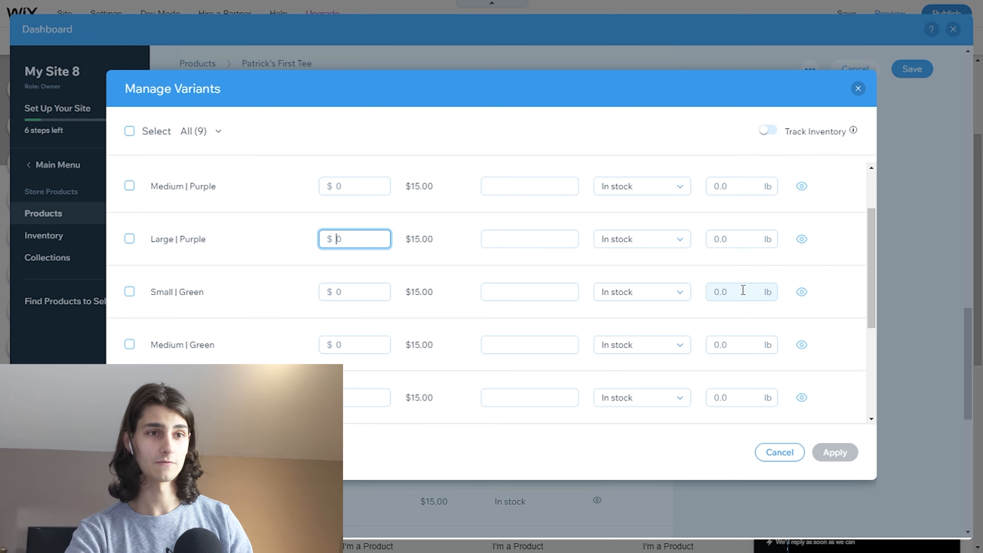
text(5)
click(431, 239)
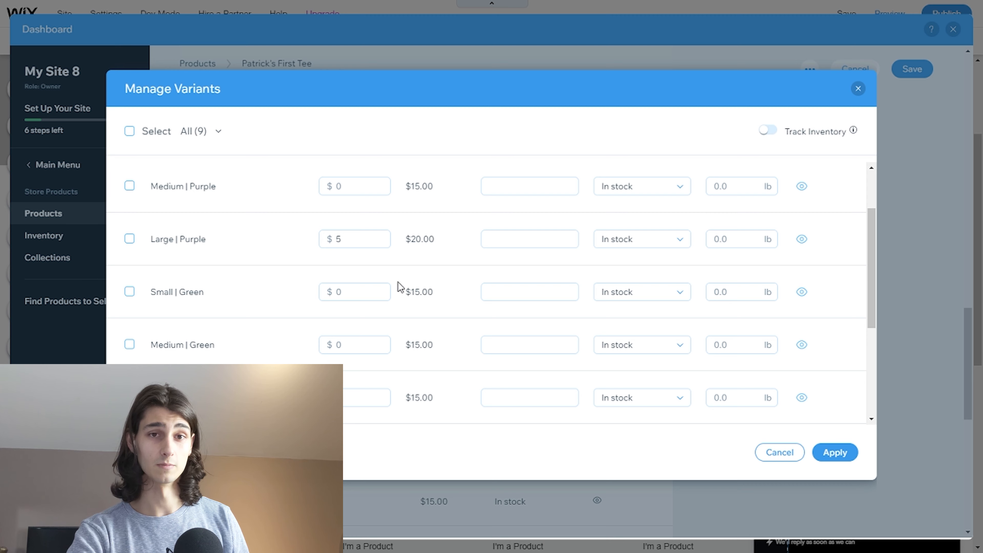
Set the charge for the Small | Purple variant to -$5 and apply the variant changes
scroll(401, 286, up, 2)
click(341, 212)
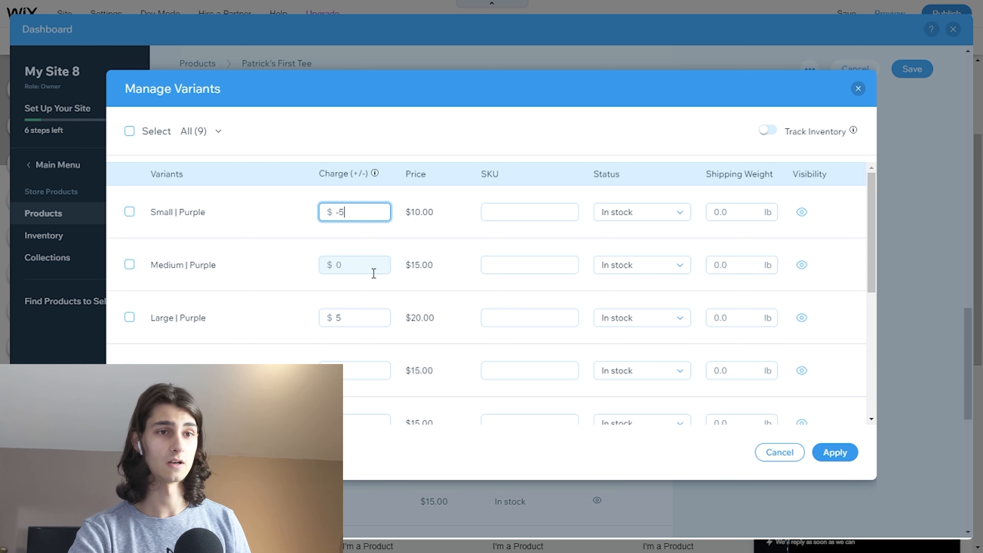
click(271, 240)
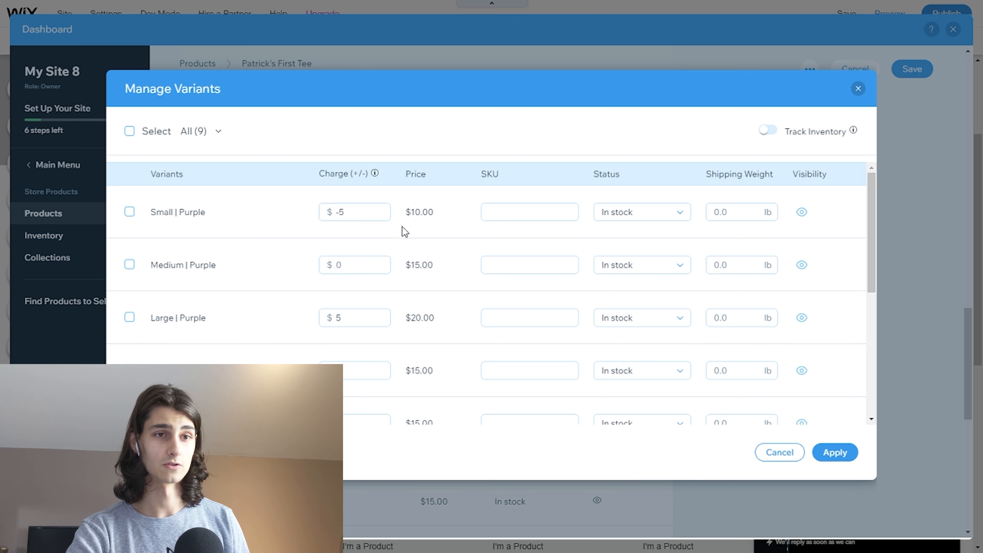
double_click(425, 212)
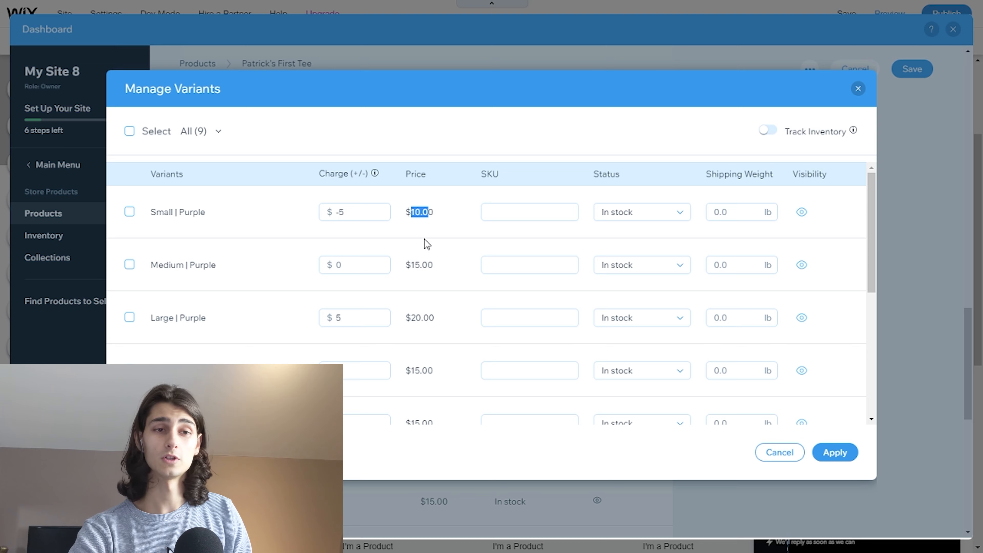
scroll(423, 240, down, 5)
scroll(423, 250, up, 5)
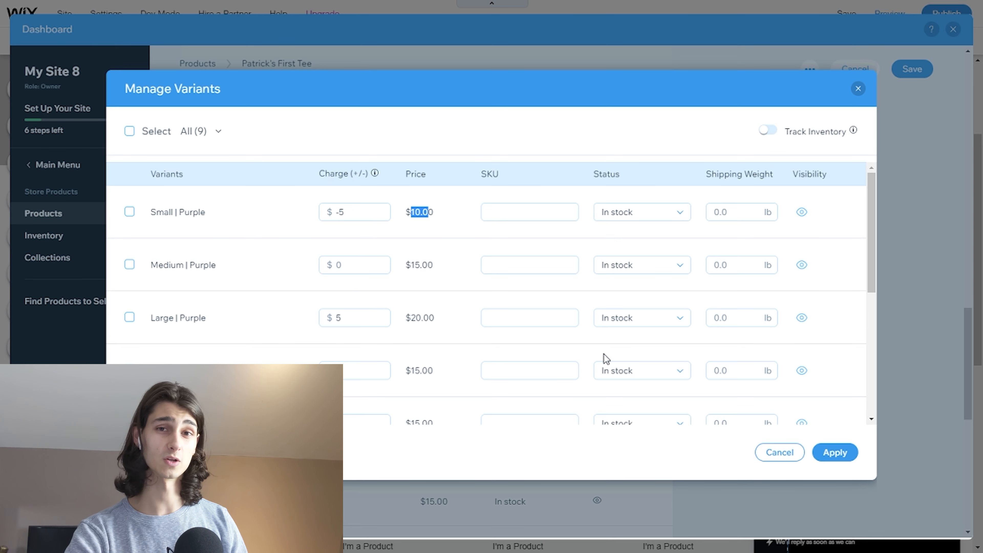
click(842, 456)
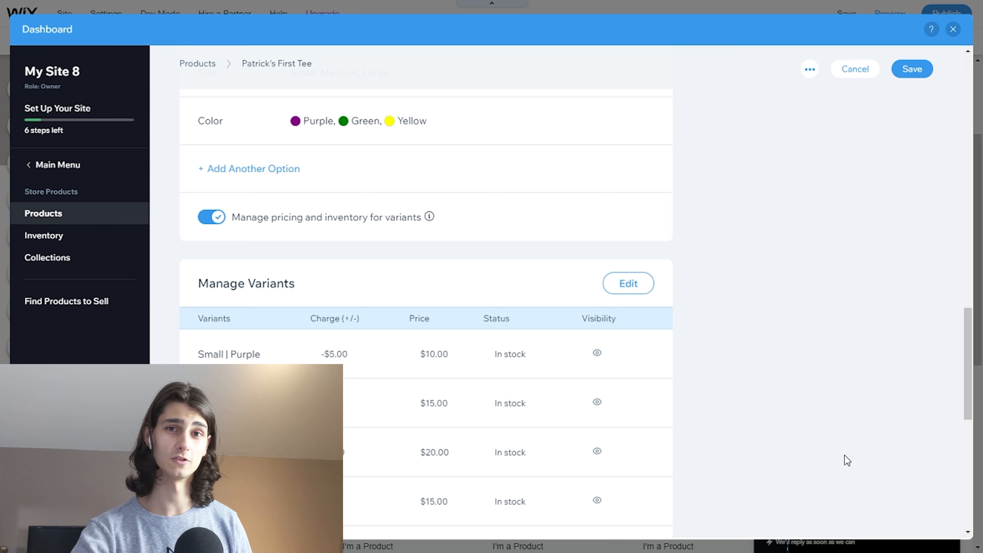
Start a subscription for the product titled "Tee Shirt Per Month" with the tagline "1 T-Shirt Every Month"
scroll(832, 433, down, 10)
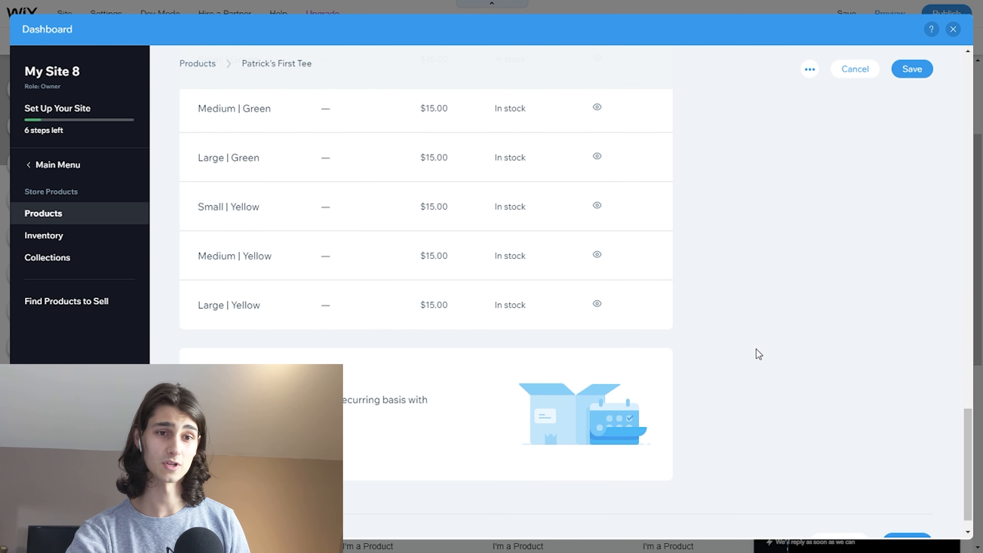
scroll(757, 337, down, 1)
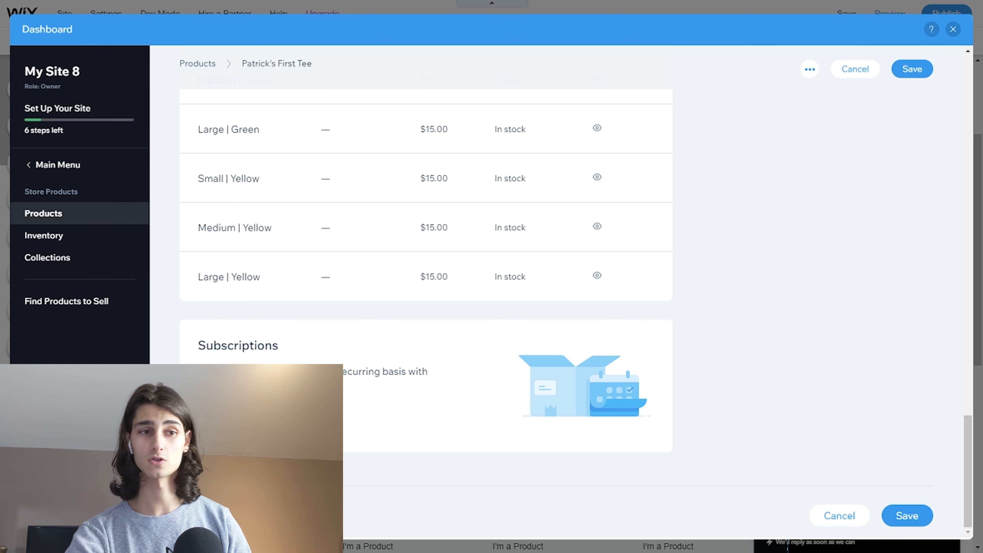
click(247, 420)
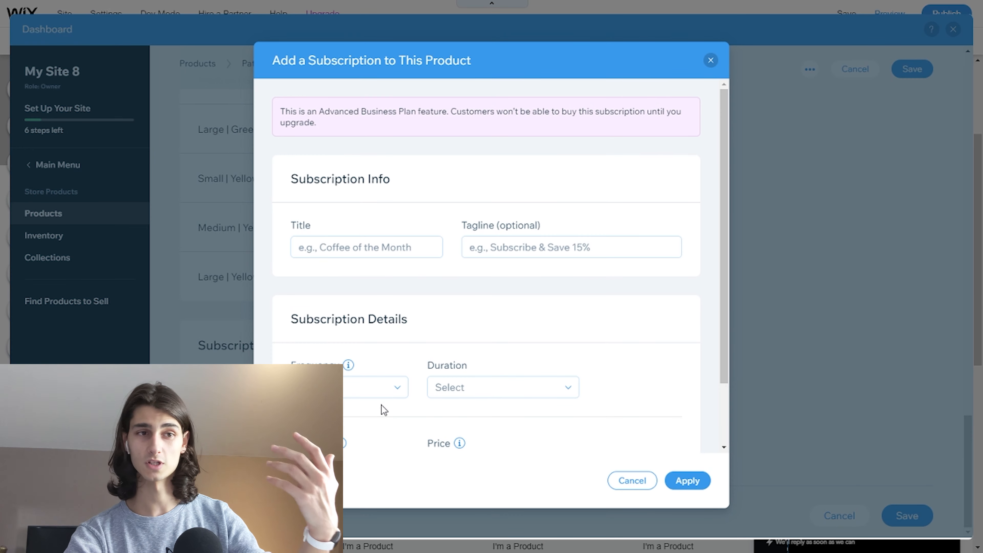
click(405, 254)
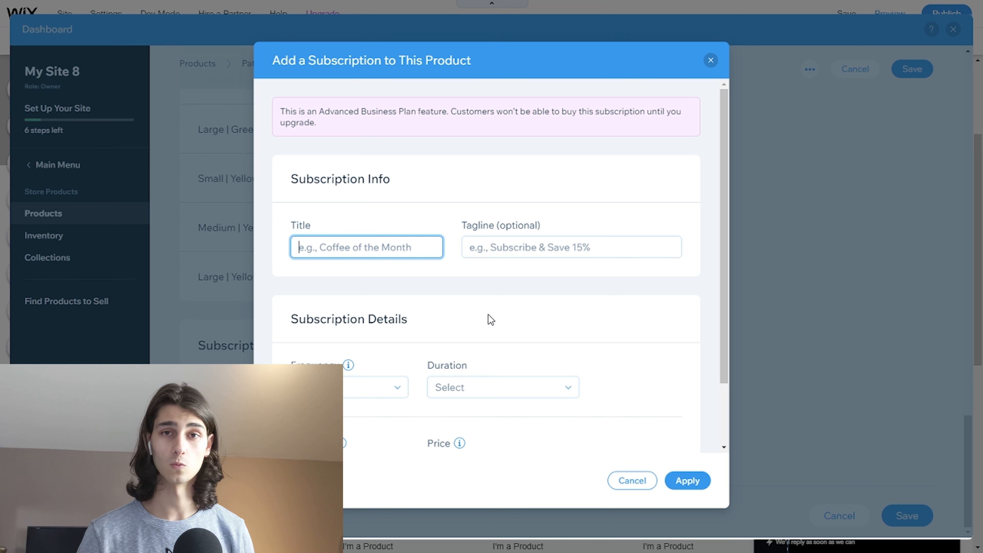
text(T)
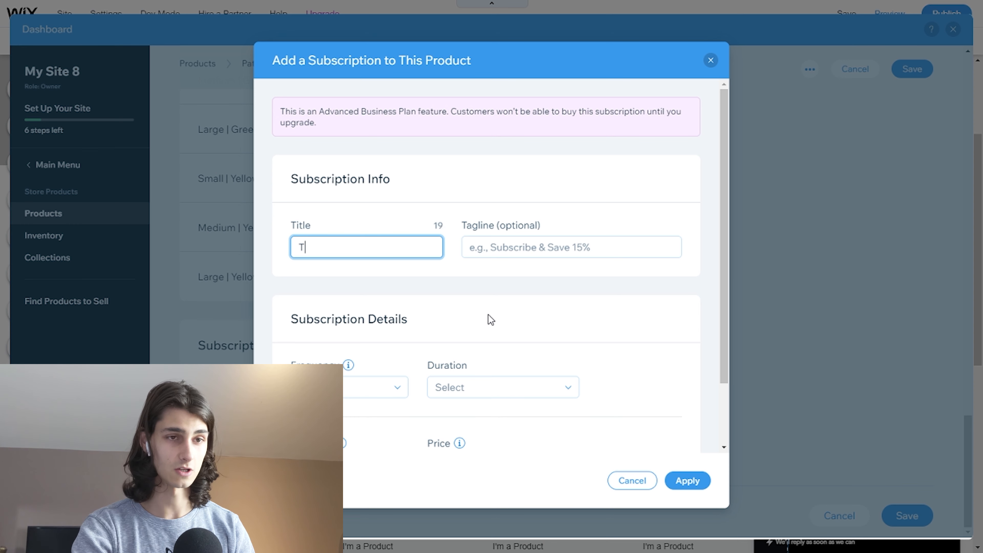
text(ee Shirt Per Month)
key(Tab)
text(1 T-Shirt Every Month)
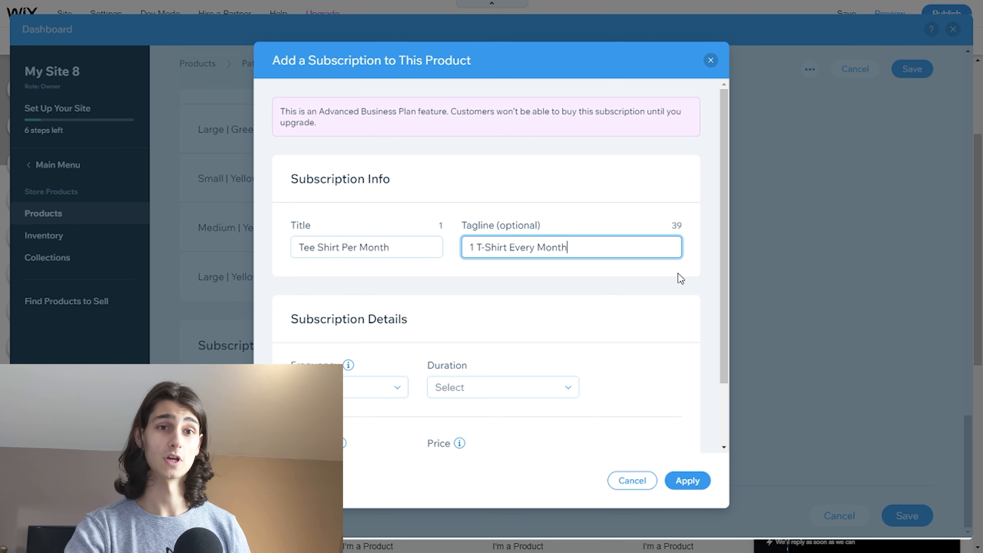
Set the subscription's frequency to Monthly and its duration to Auto-renew until canceled
scroll(582, 275, down, 2)
click(387, 316)
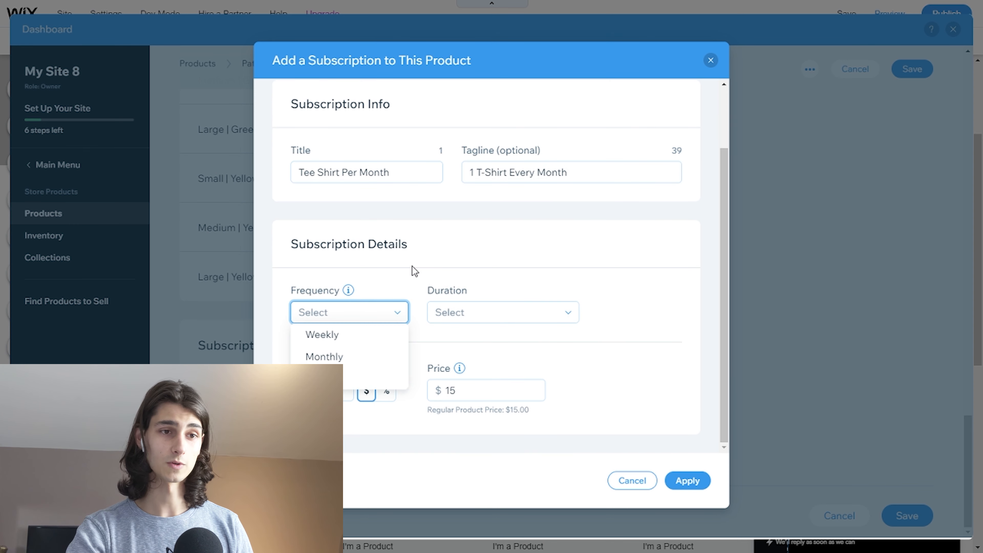
click(324, 356)
click(493, 316)
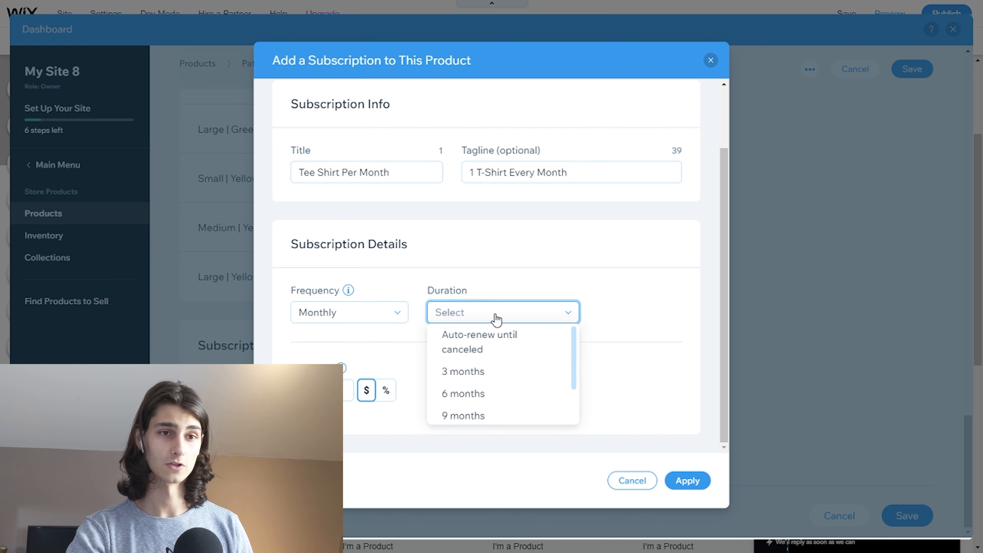
click(531, 350)
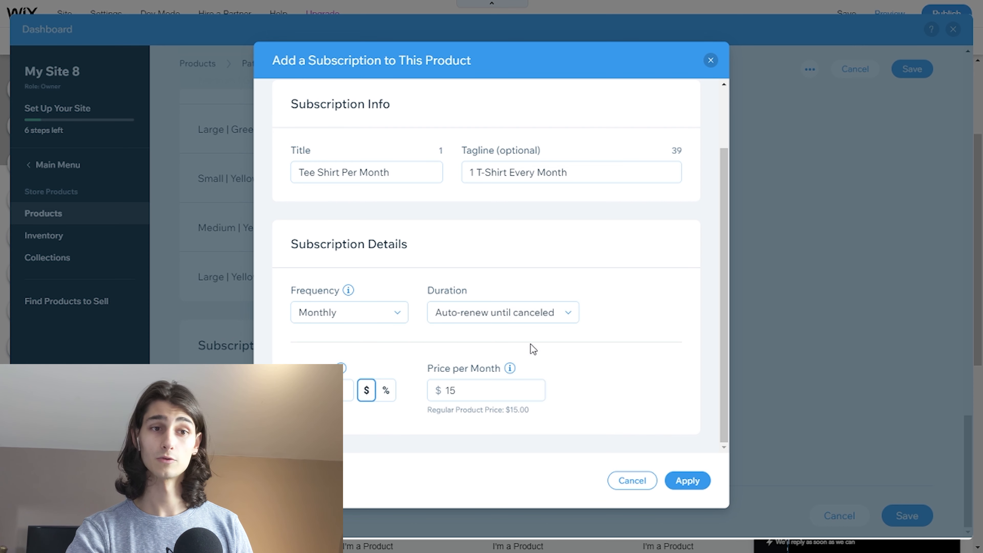
Try a custom duration of 140 months for the subscription and return it to Auto-renew until canceled
click(549, 320)
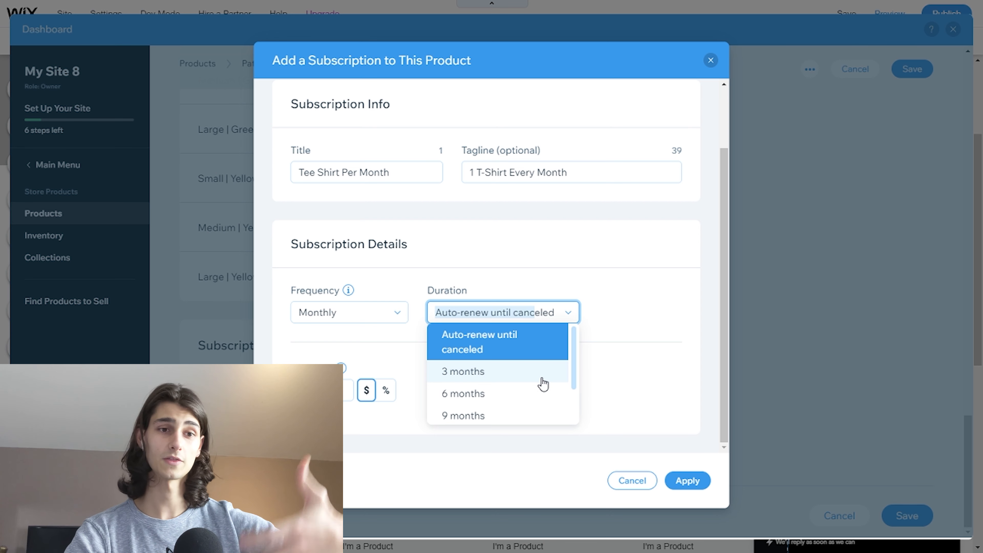
scroll(540, 402, down, 3)
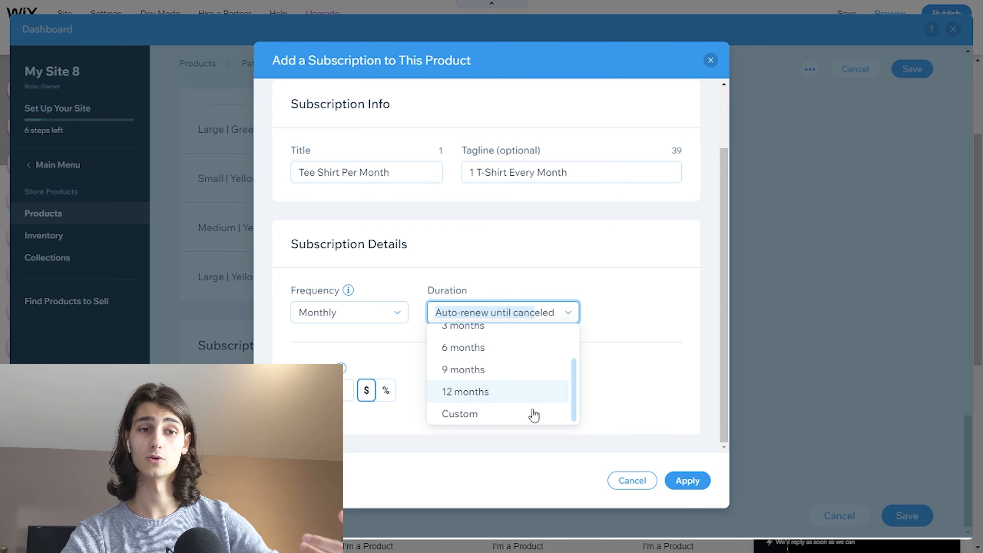
click(533, 414)
click(616, 314)
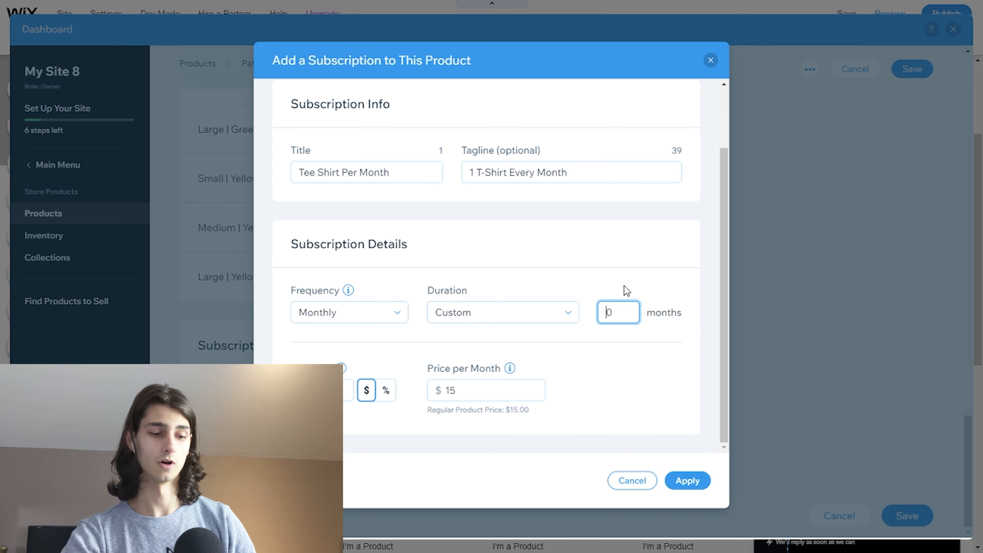
text(14)
click(568, 307)
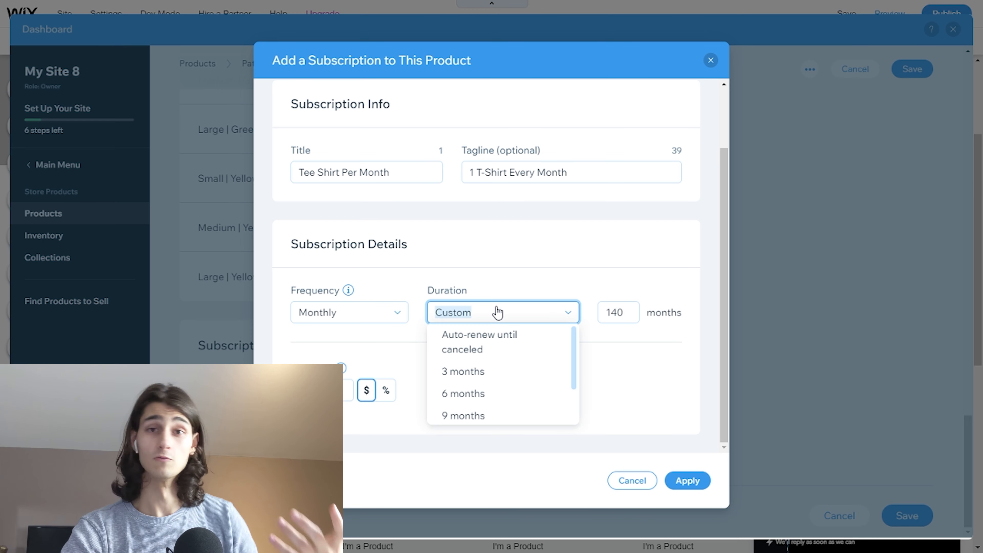
click(501, 331)
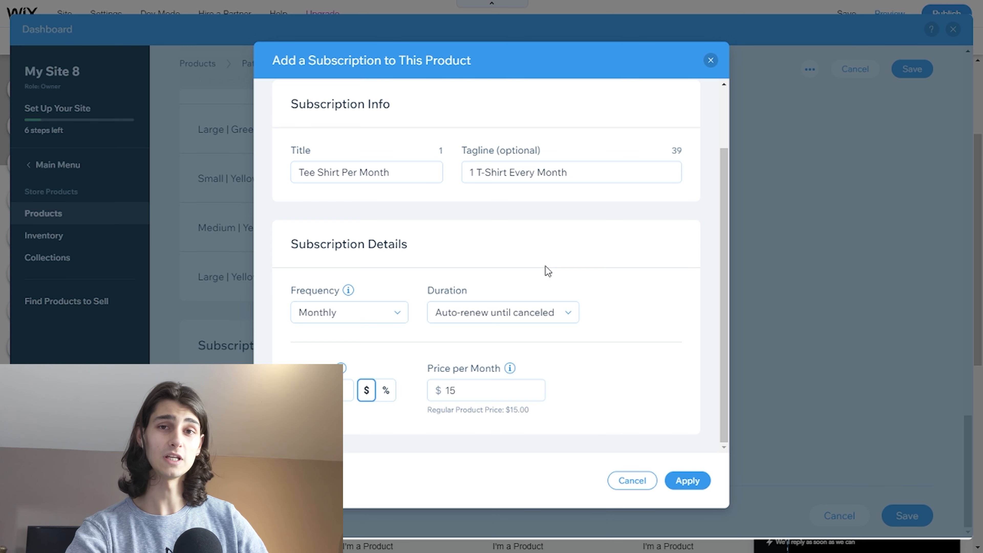
click(500, 314)
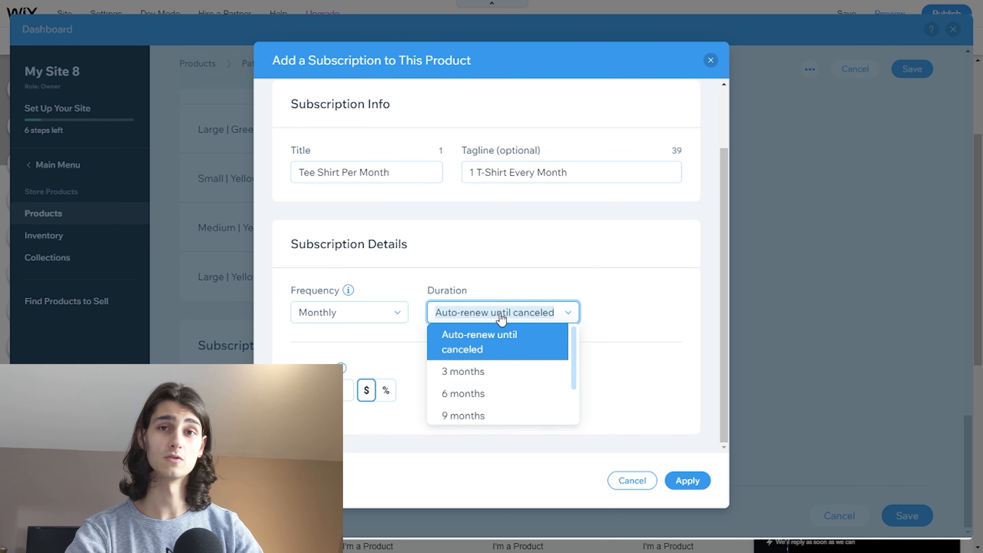
click(498, 343)
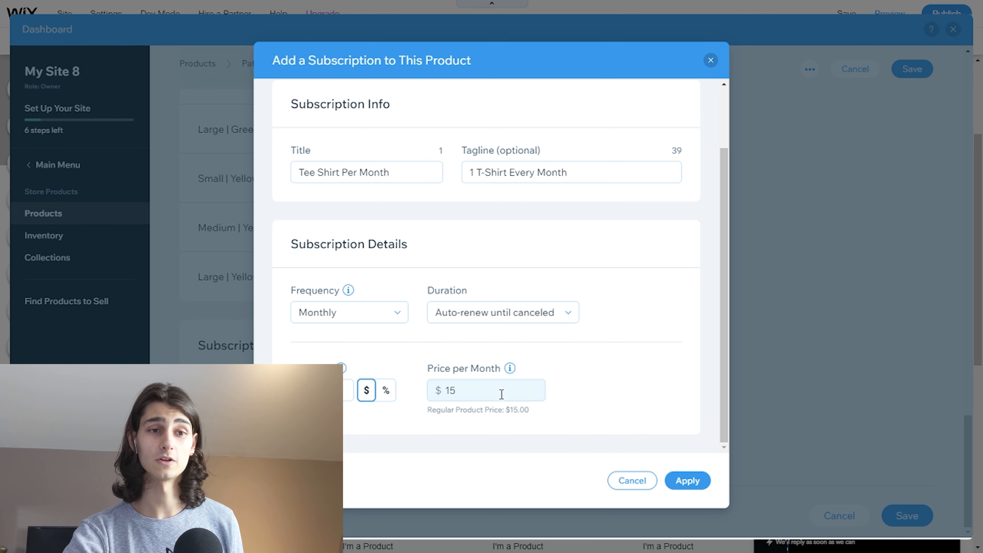
Keep the subscription's price at $15 per month and apply the subscription to the product
click(471, 391)
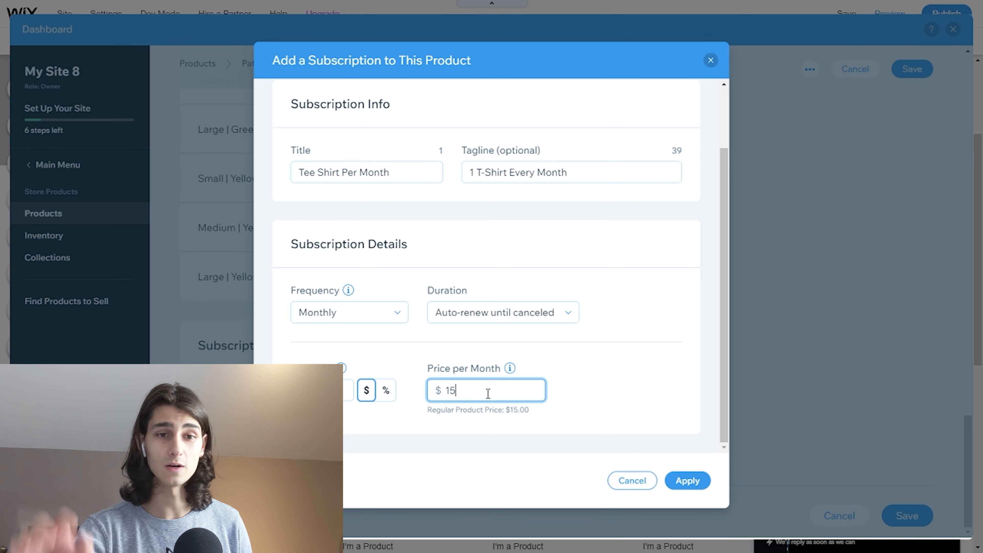
click(678, 477)
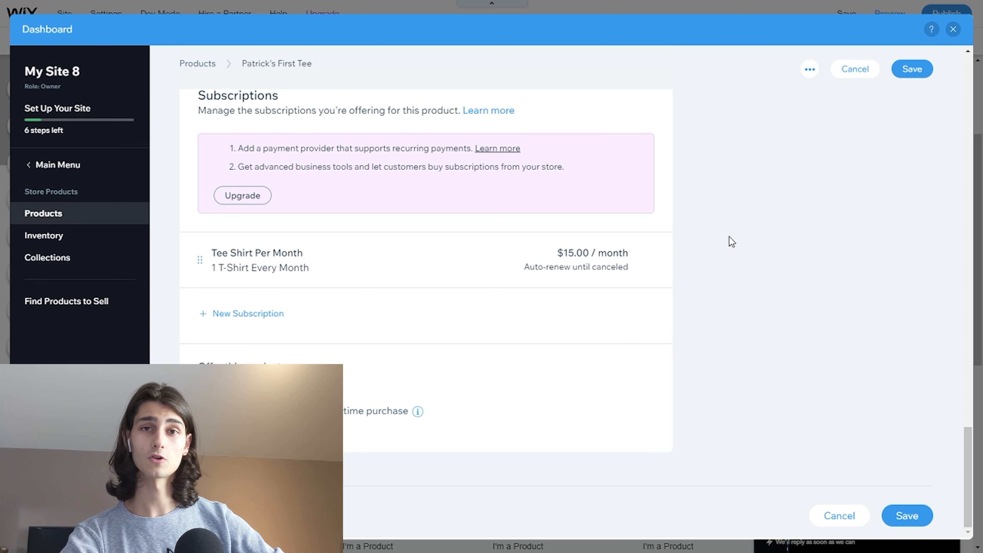
Review the product's basic info, collections, promotion options, fulfillment setting and variants before saving
scroll(640, 294, up, 15)
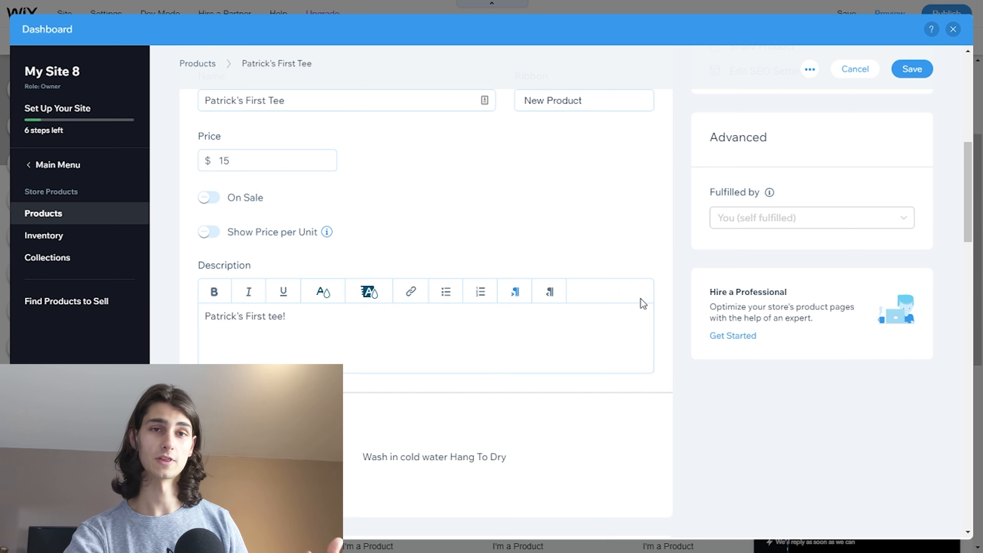
scroll(643, 304, up, 2)
scroll(643, 277, down, 8)
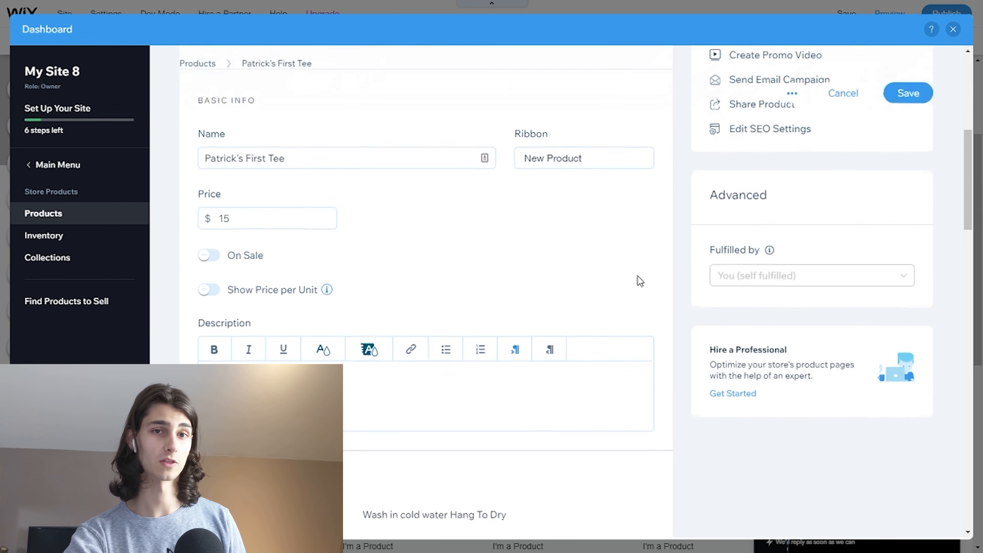
scroll(637, 275, up, 5)
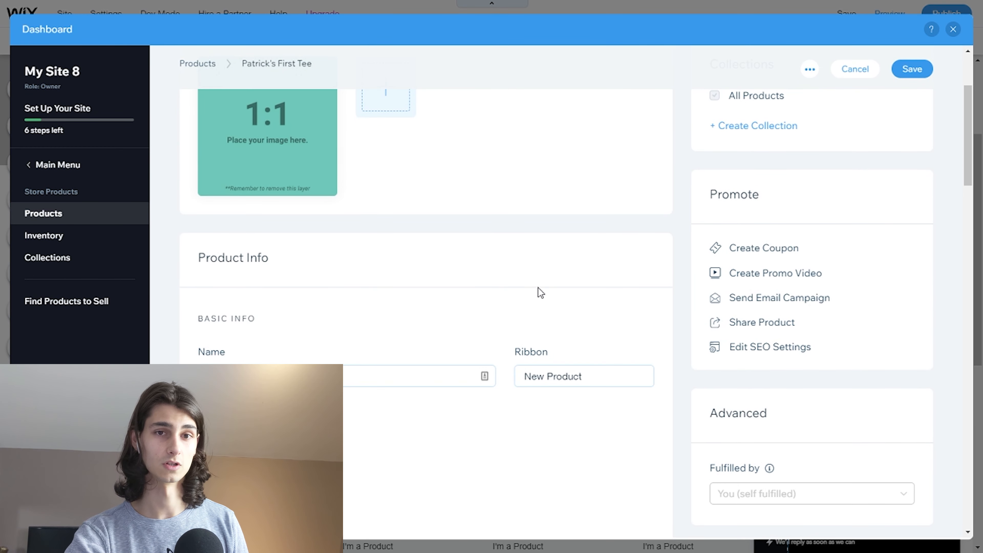
scroll(537, 288, up, 3)
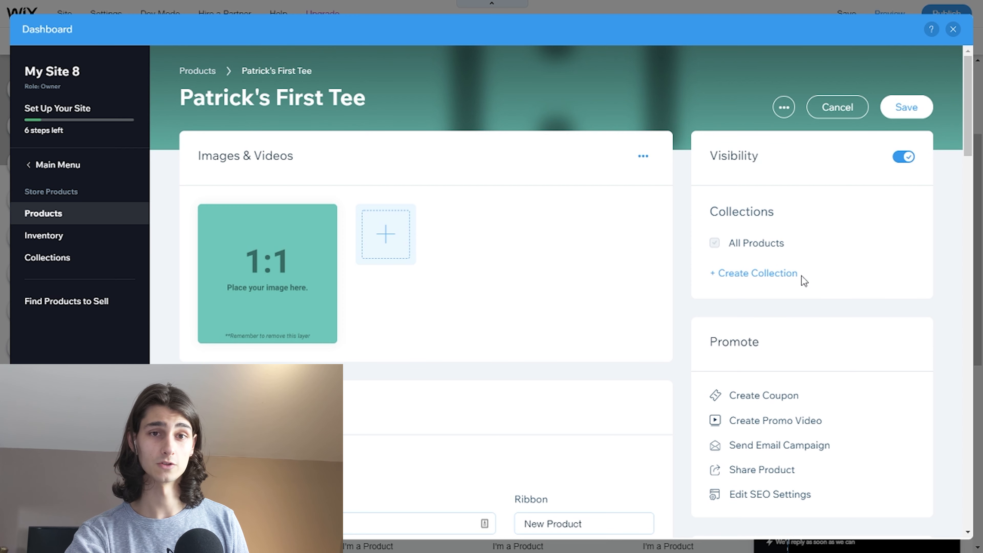
scroll(786, 306, down, 6)
scroll(797, 275, up, 2)
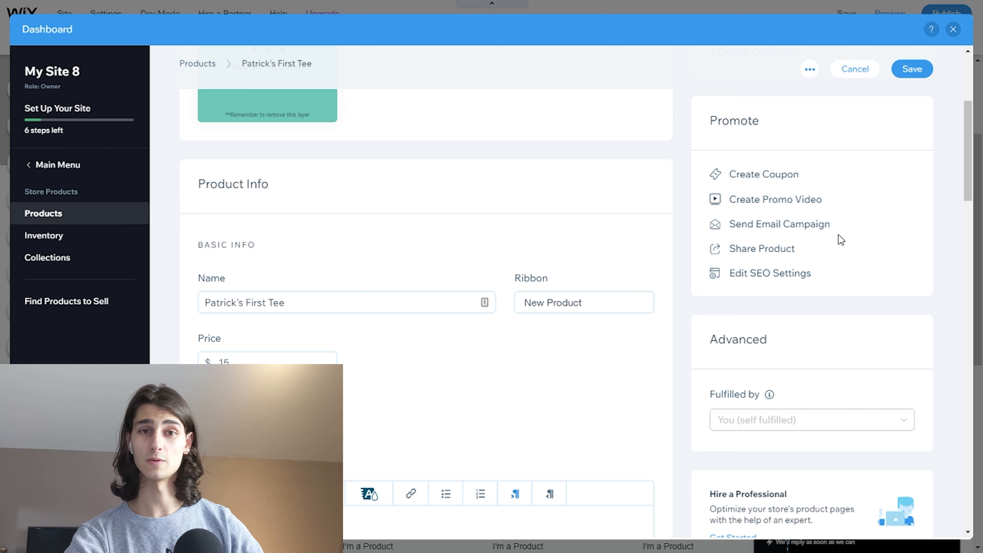
scroll(843, 252, down, 2)
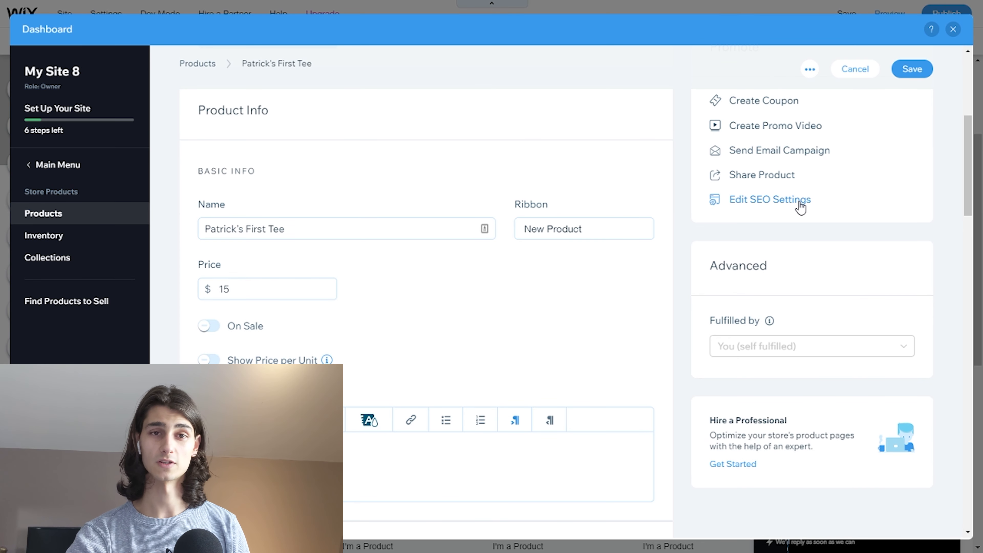
scroll(801, 207, down, 15)
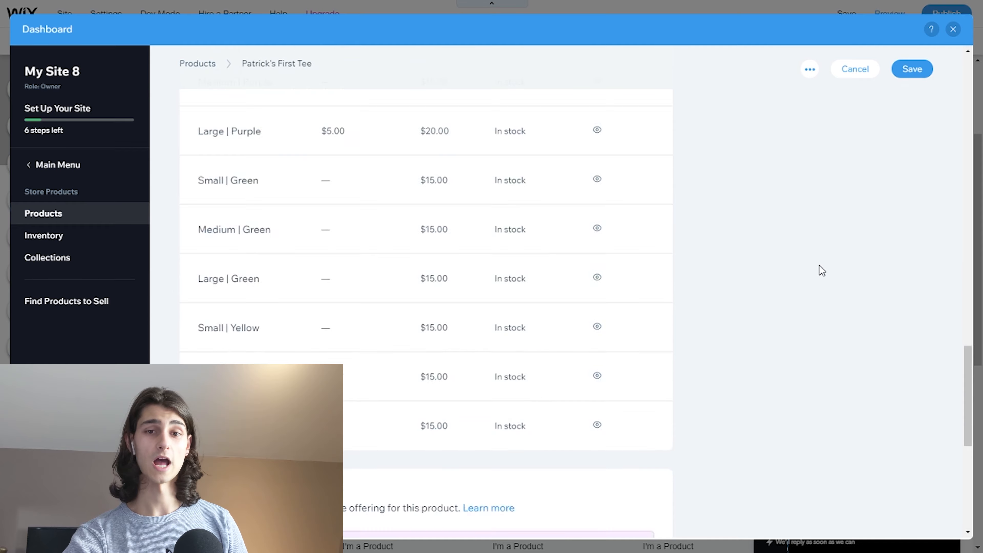
Save the product and close the dashboard to return to the site editor
click(898, 510)
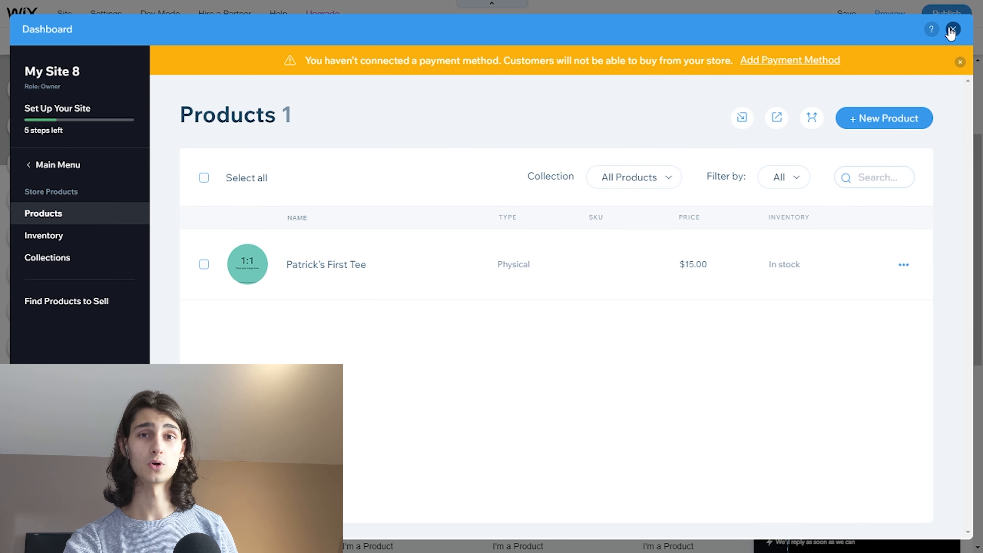
click(952, 30)
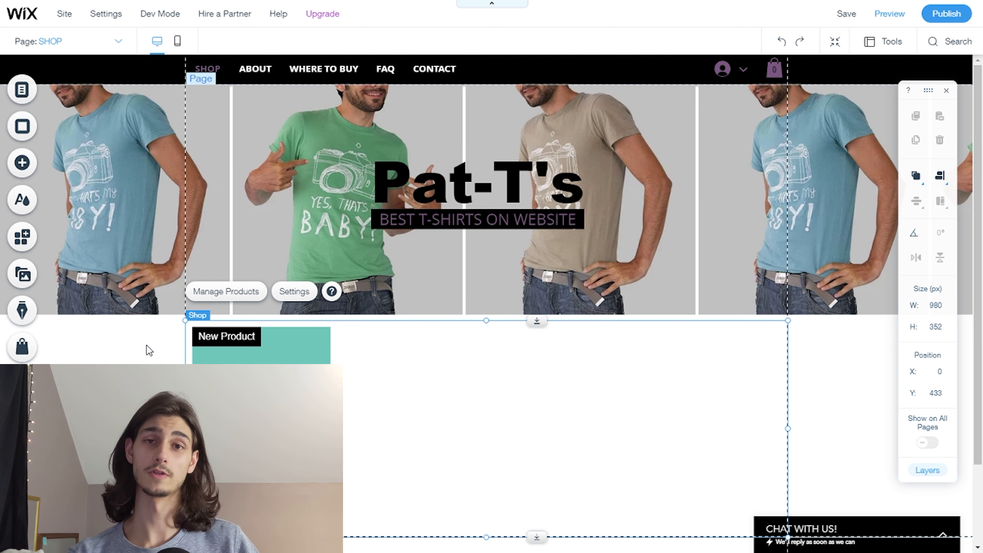
Open the upgrade for accepting payments from the store manager and select the Business Basic plan among the Business & eCommerce plans
click(22, 347)
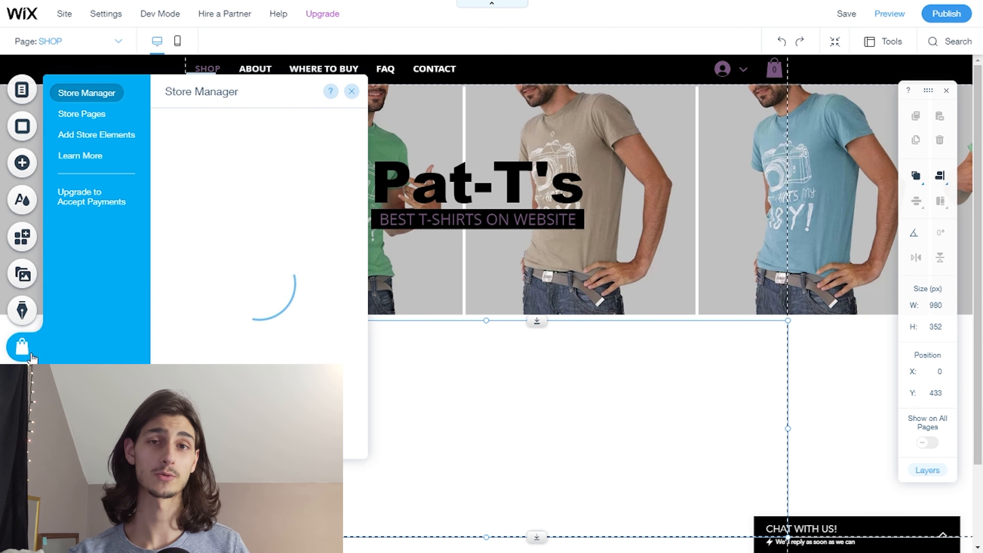
mouse_move(92, 207)
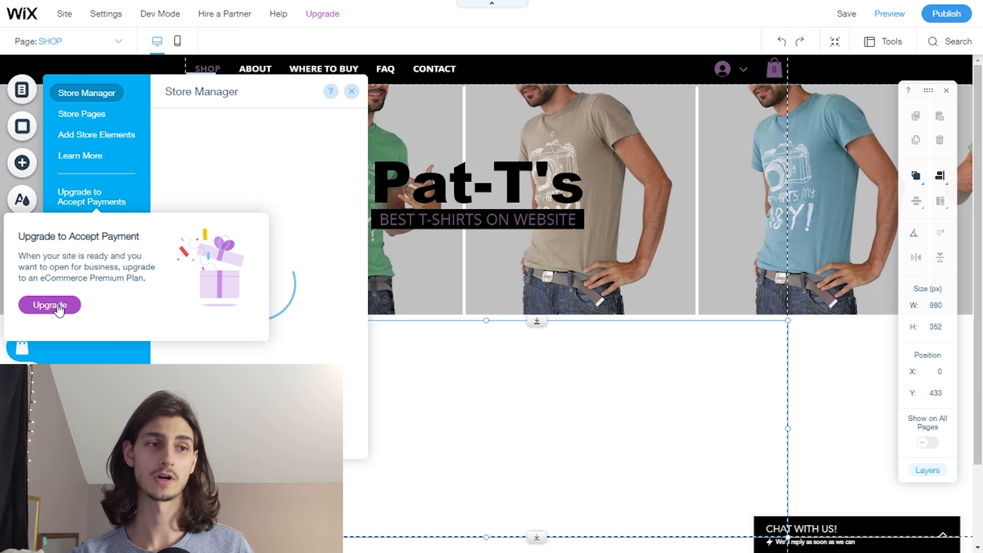
click(59, 307)
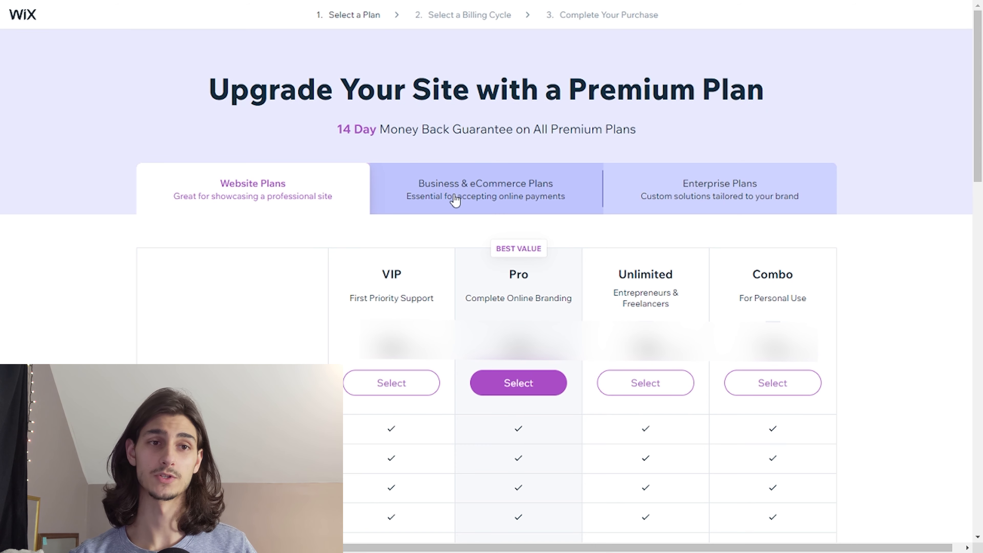
click(437, 211)
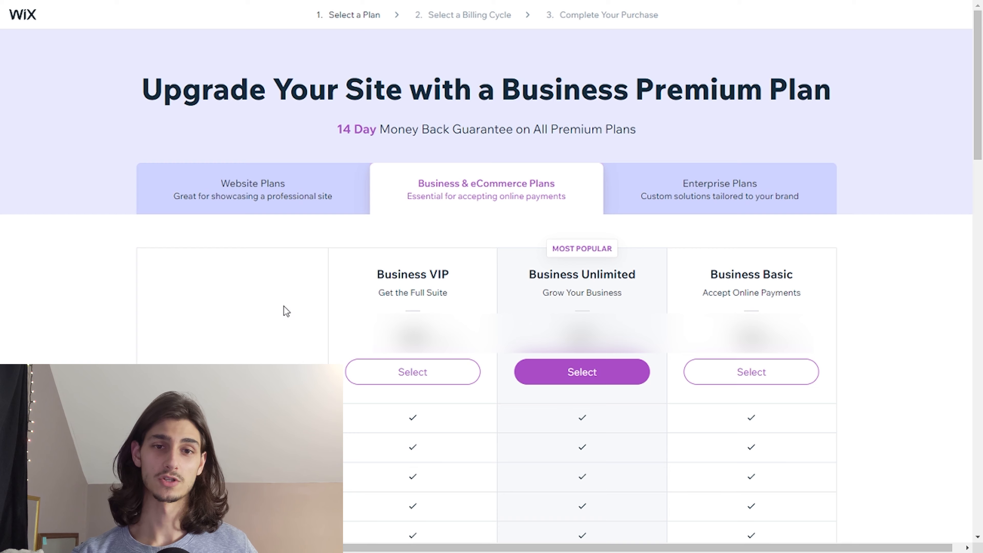
click(774, 373)
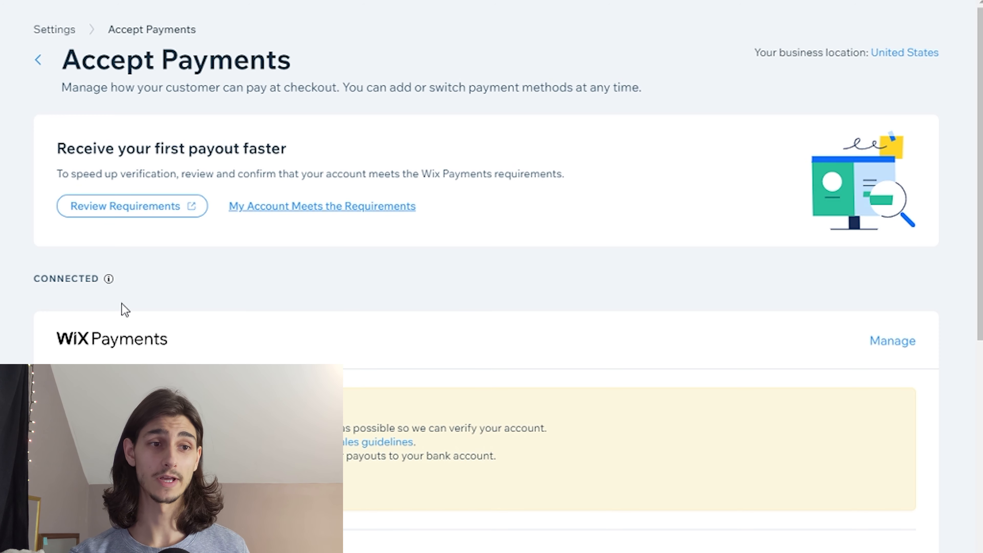
Examine the Accept Payments page for the Wix Payments setup, the accepted cards and the payment methods not yet connected
scroll(248, 329, down, 2)
scroll(298, 328, up, 2)
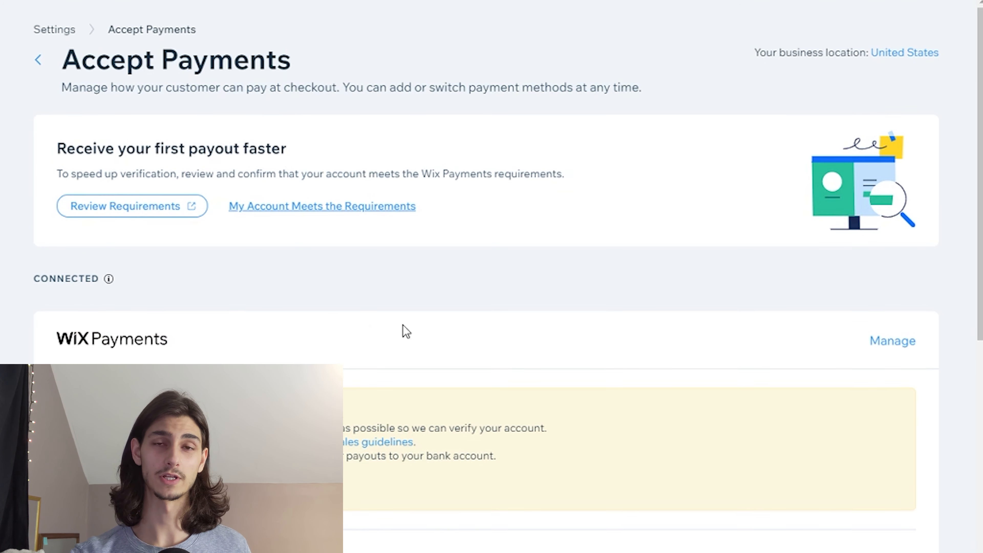
scroll(467, 338, down, 6)
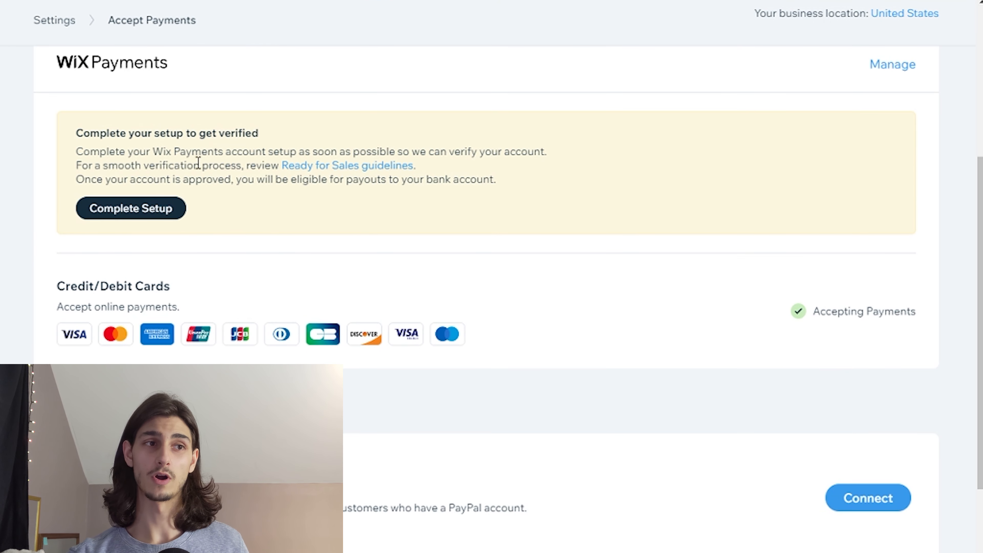
scroll(268, 185, down, 2)
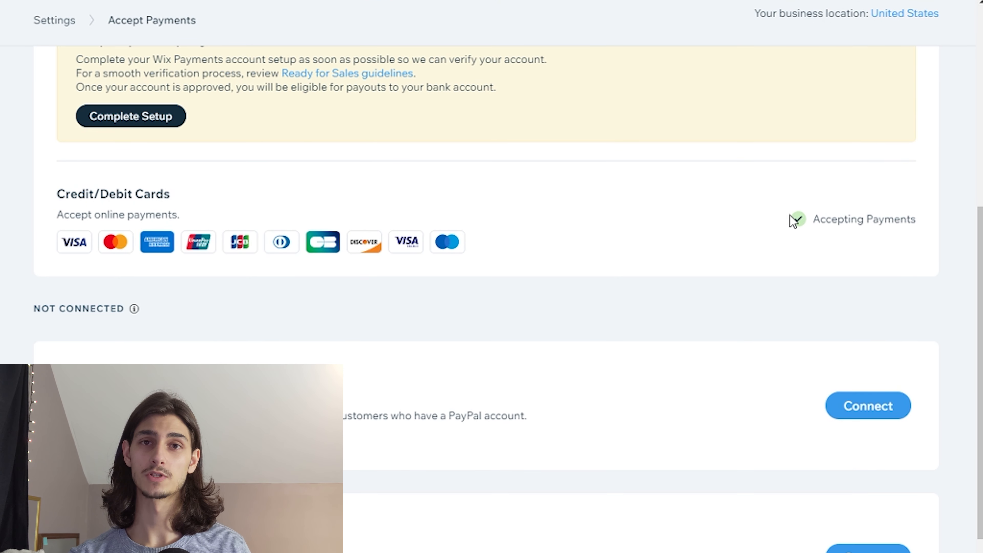
scroll(562, 232, up, 2)
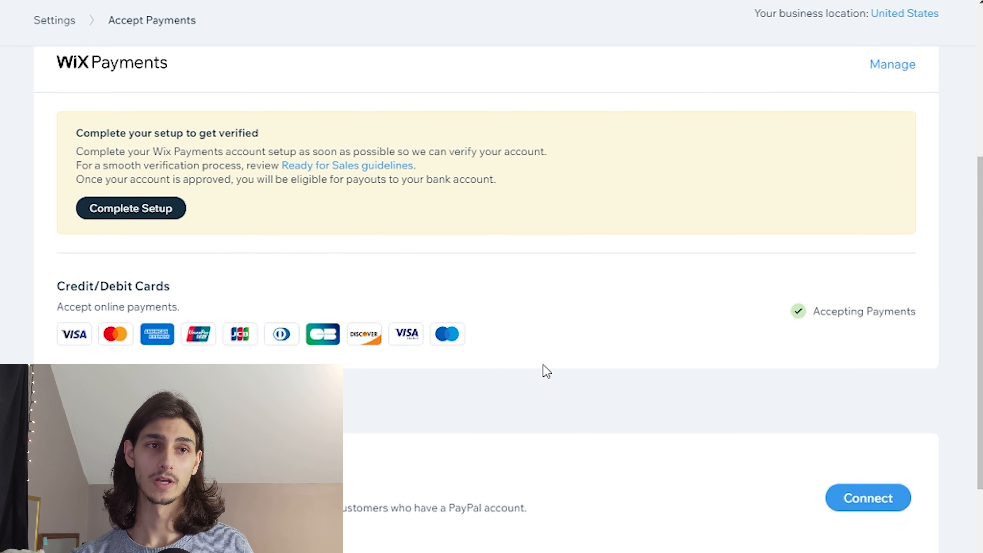
scroll(503, 527, down, 4)
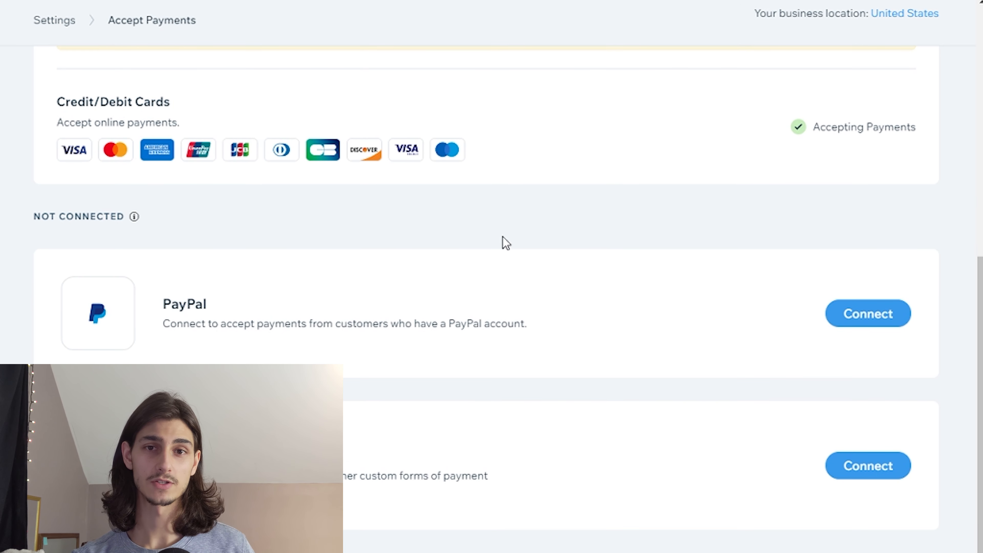
Open the additional payment methods and look through the providers offered, from Afterpay and Affirm to Pinwheel and Sezzle
scroll(741, 413, down, 1)
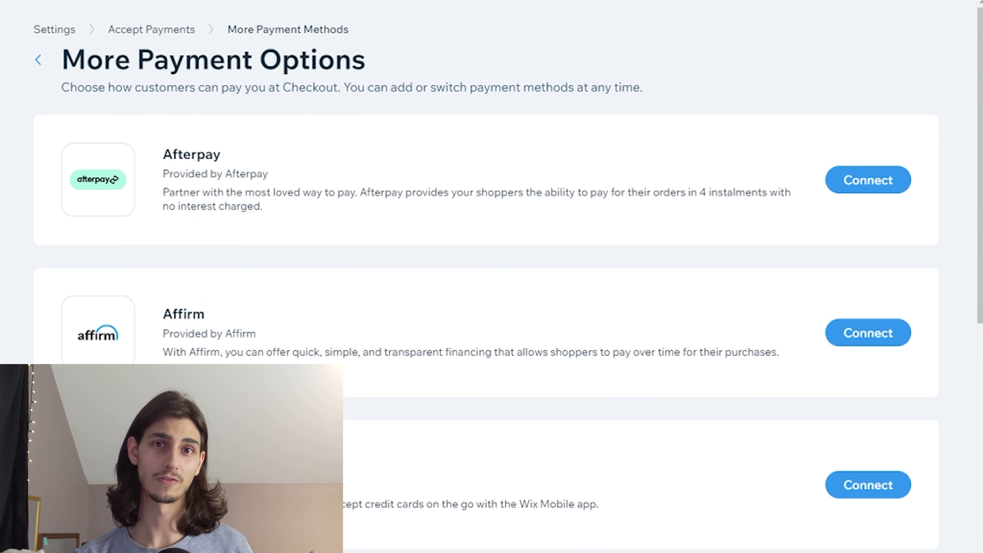
scroll(448, 329, down, 3)
scroll(447, 328, down, 7)
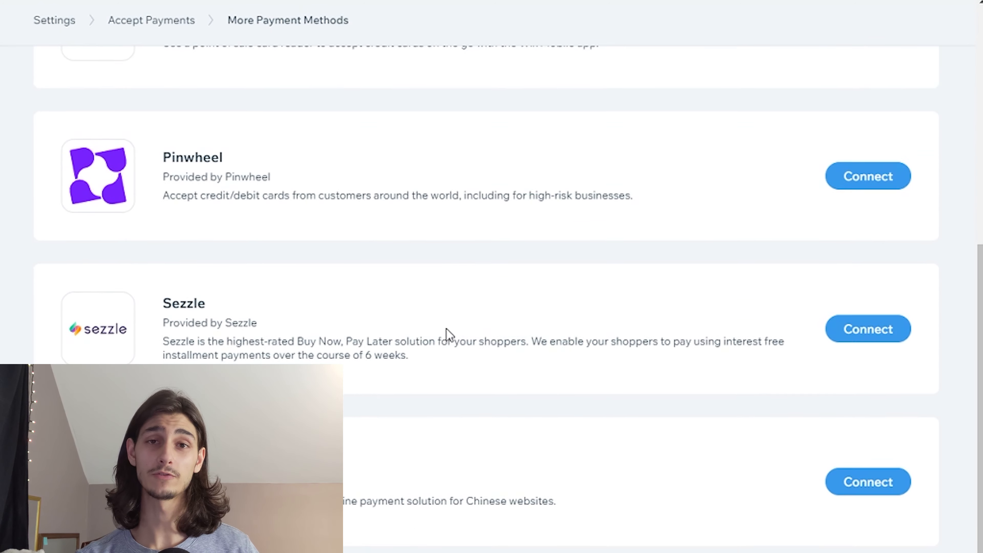
scroll(662, 495, up, 8)
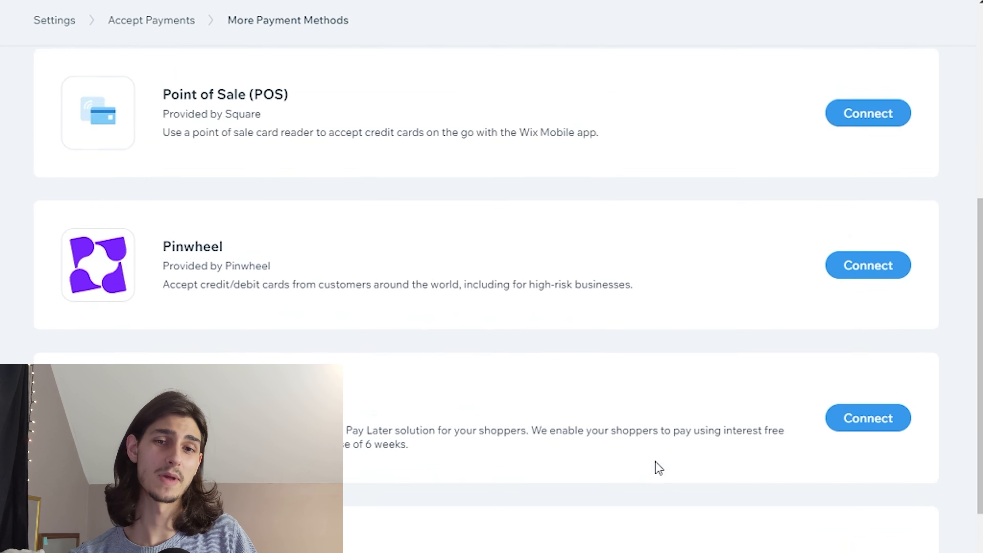
scroll(647, 468, up, 2)
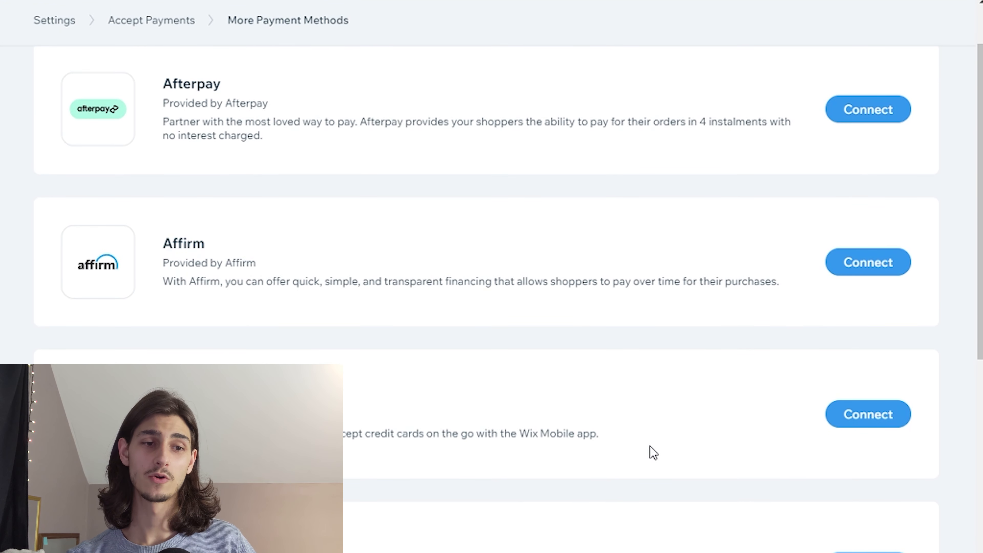
scroll(654, 459, down, 9)
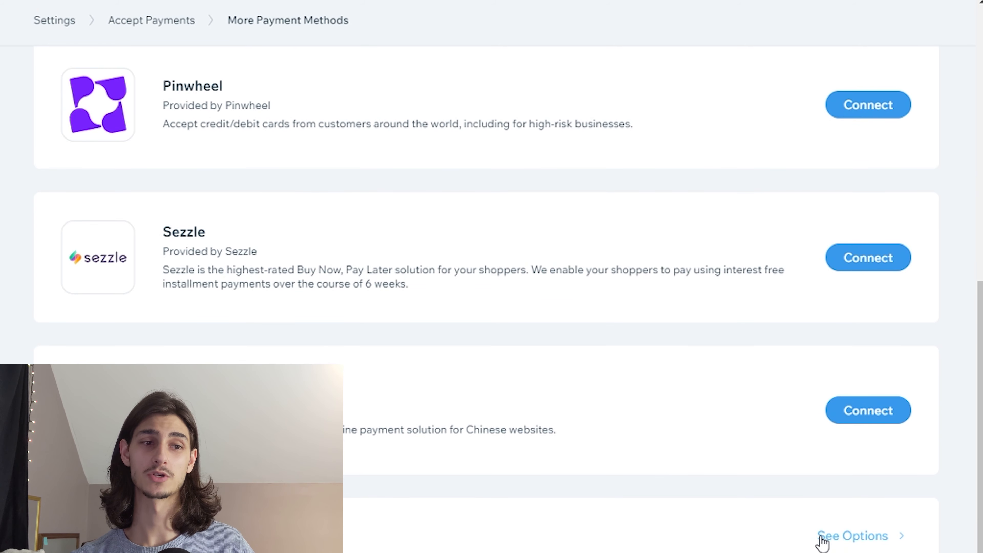
scroll(204, 191, up, 12)
Return to the Accept Payments page and examine the Wix Payments verification and credit/debit card sections
click(44, 68)
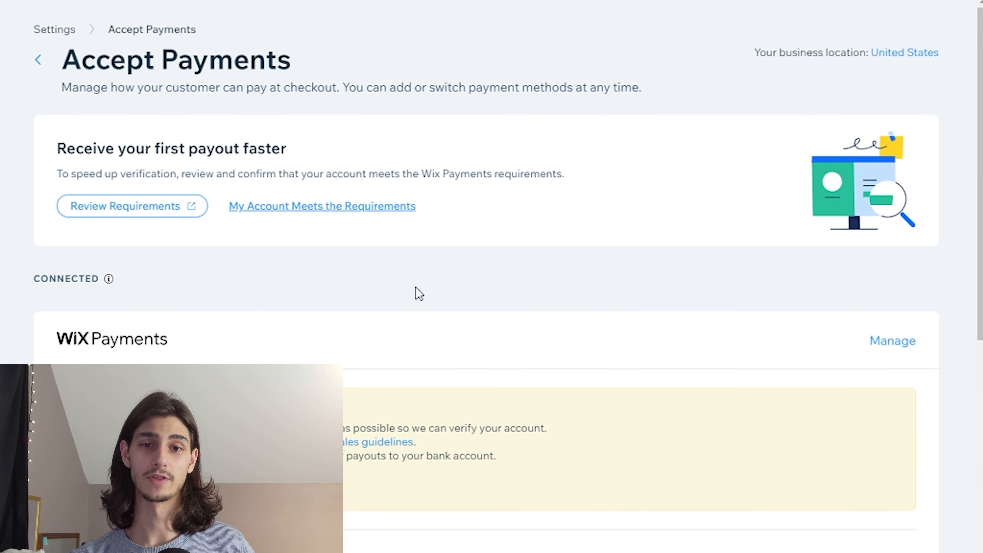
scroll(416, 292, down, 3)
scroll(141, 277, down, 4)
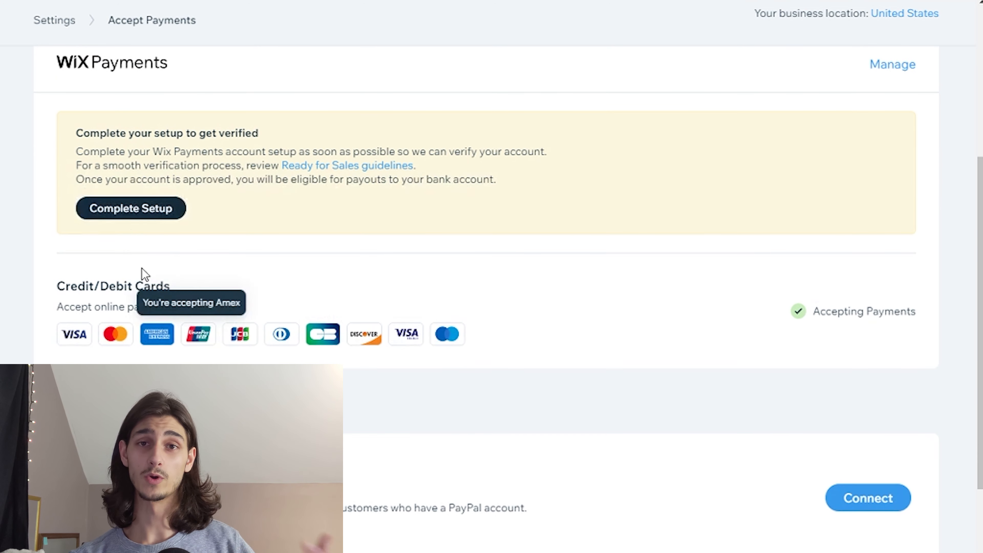
Open the Wix Payments setup form and examine its business type, personal details, bank account and bank statement sections
click(140, 213)
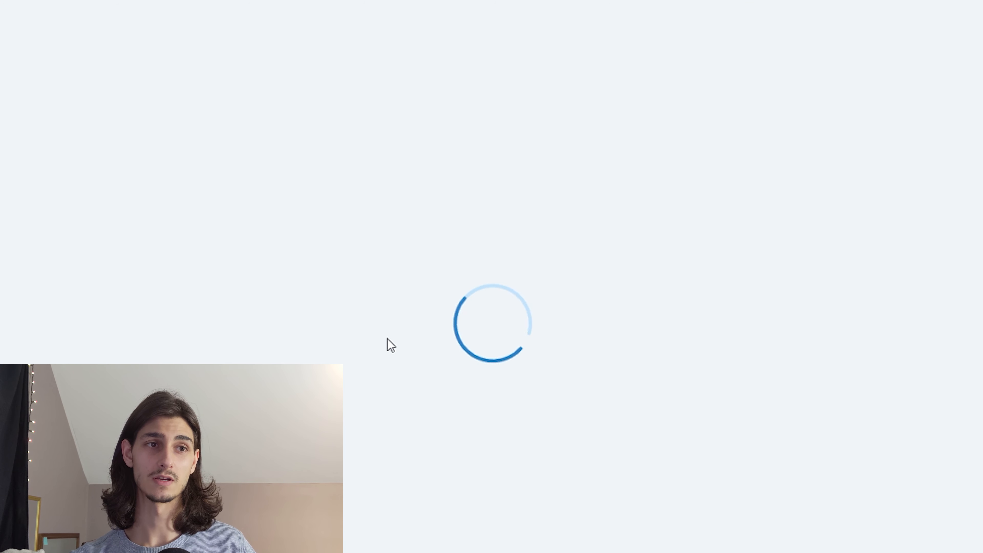
scroll(424, 325, down, 2)
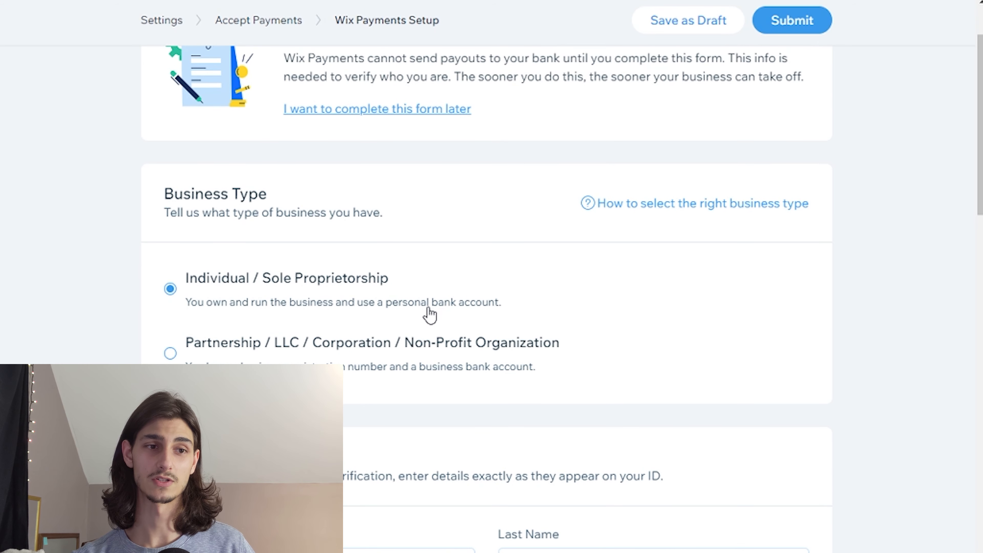
scroll(430, 316, down, 2)
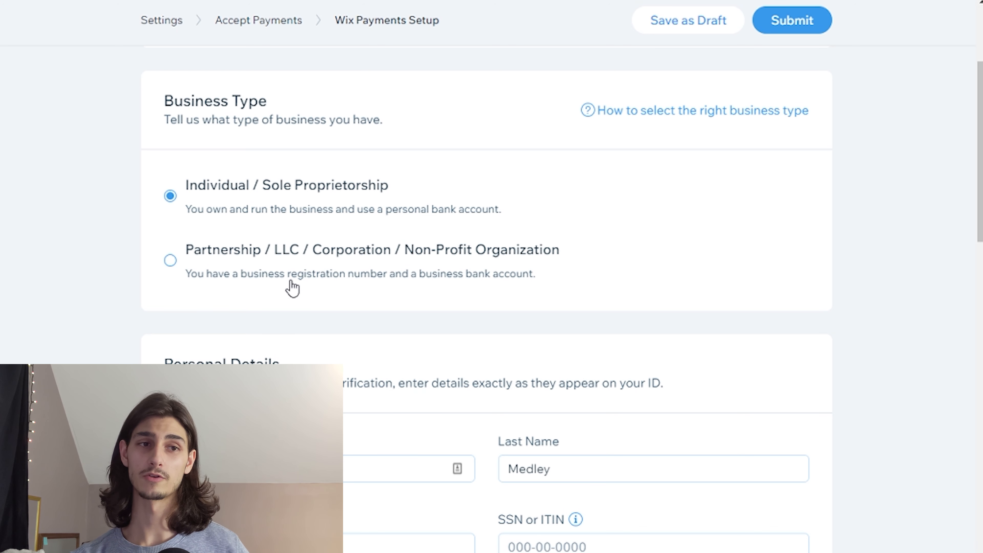
scroll(289, 285, down, 4)
scroll(317, 269, down, 2)
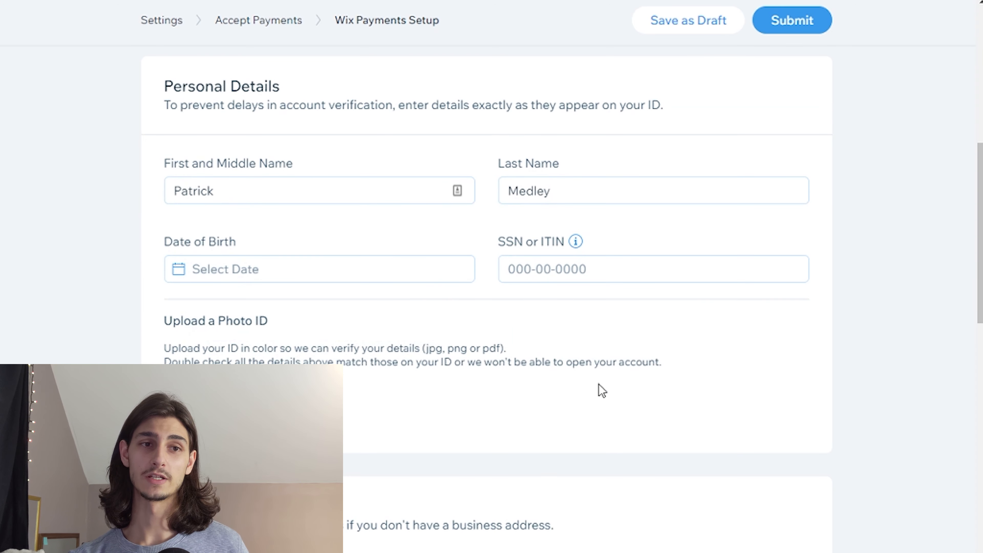
scroll(599, 390, down, 9)
scroll(699, 412, down, 10)
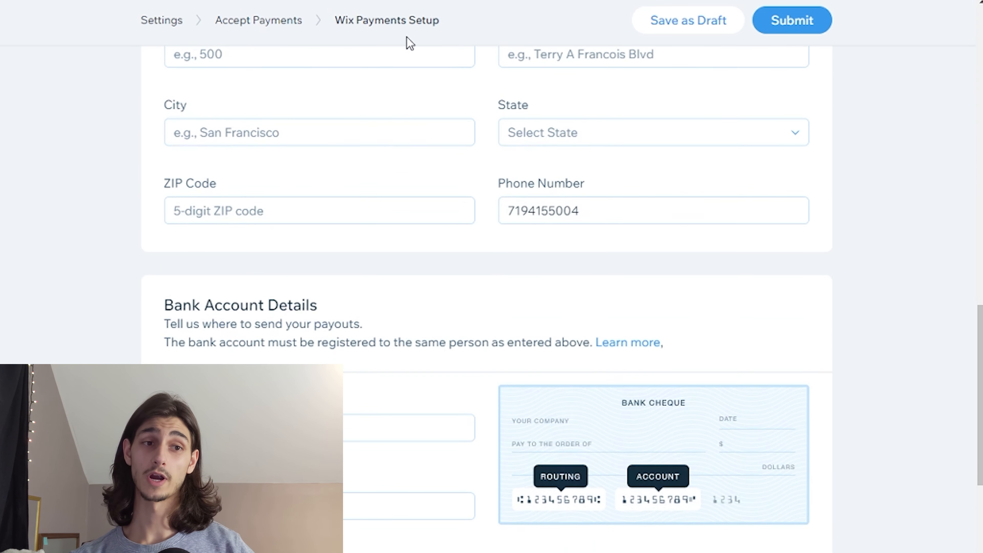
scroll(410, 258, down, 2)
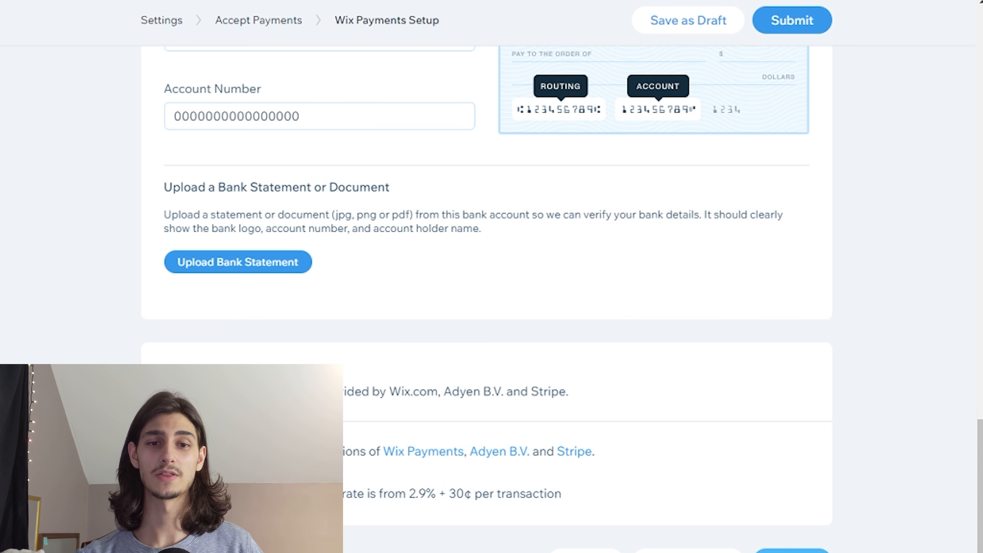
click(791, 550)
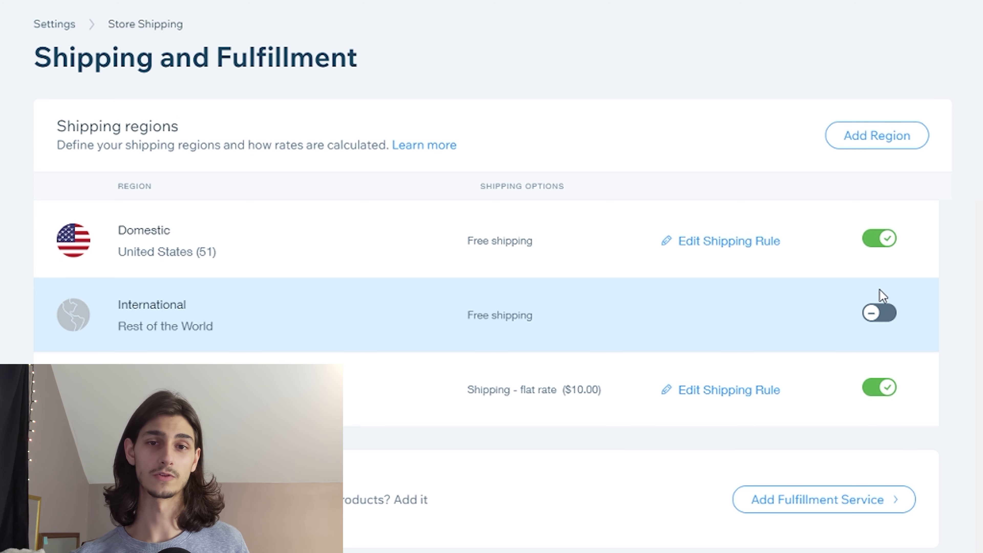
Enable shipping for the International region and switch the $10.00 flat-rate region off and back on
click(888, 389)
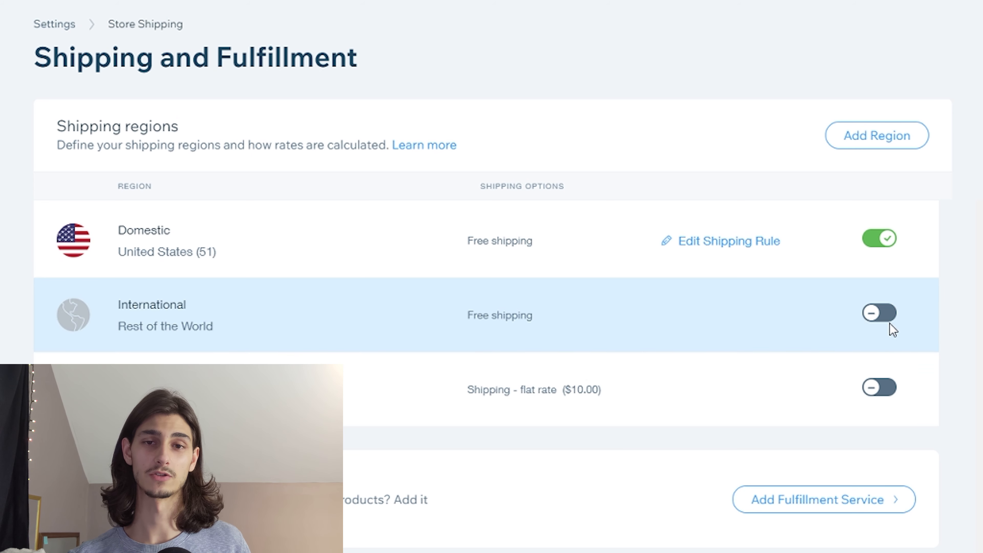
click(881, 321)
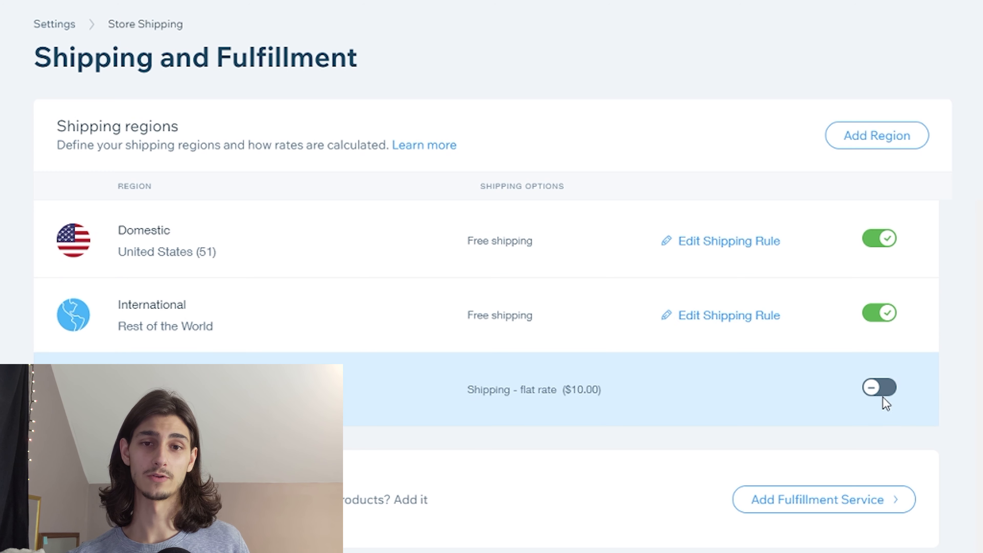
click(875, 390)
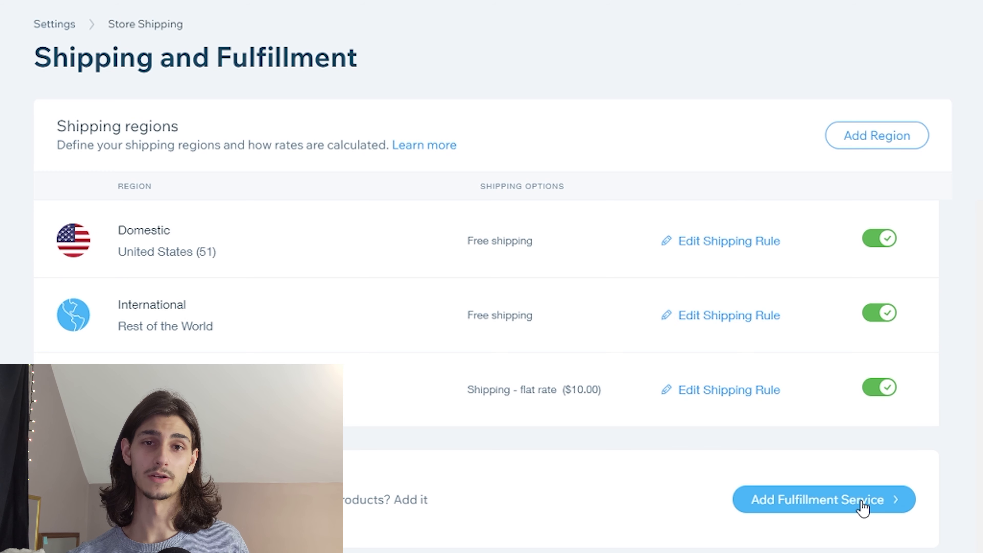
Add a new shipping region with the United Kingdom as its destination
click(878, 144)
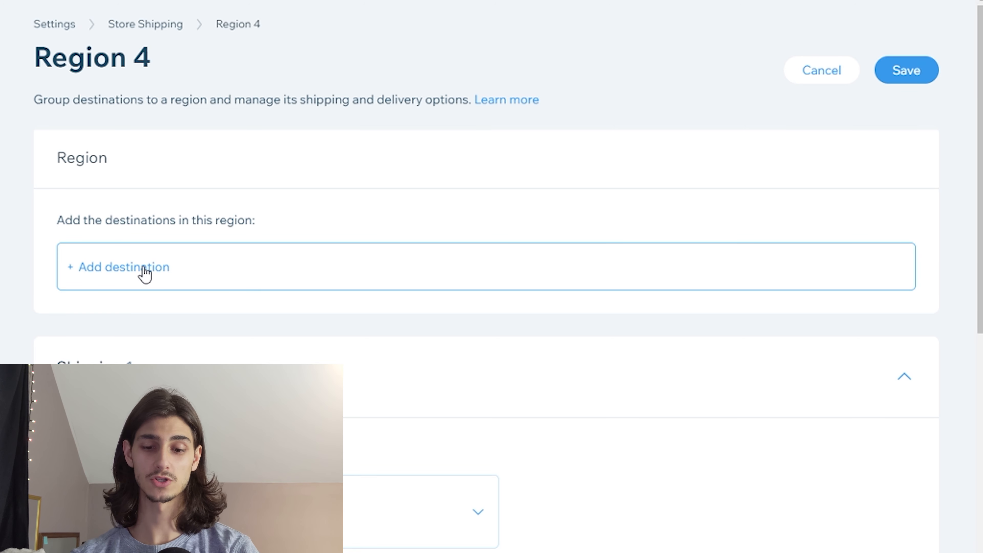
text(Unite)
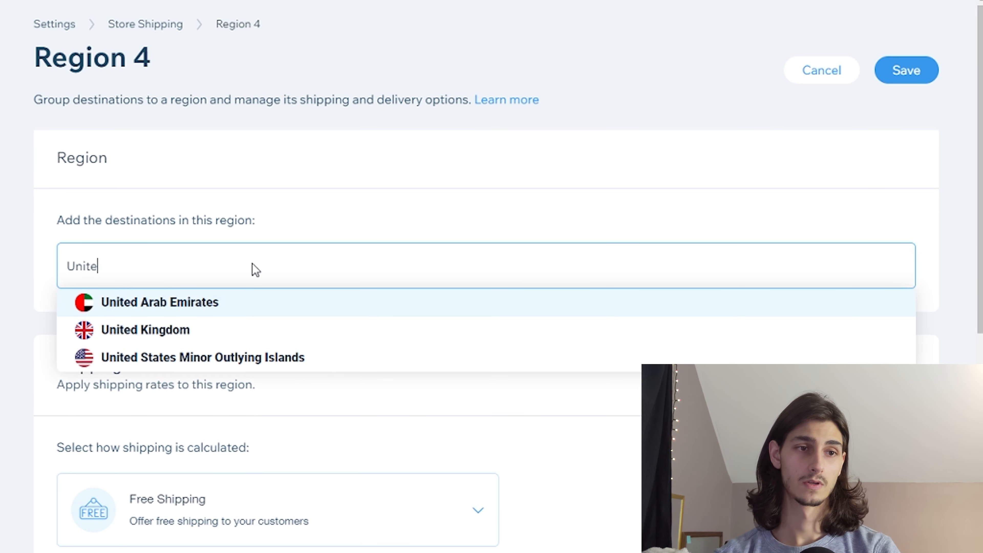
click(195, 331)
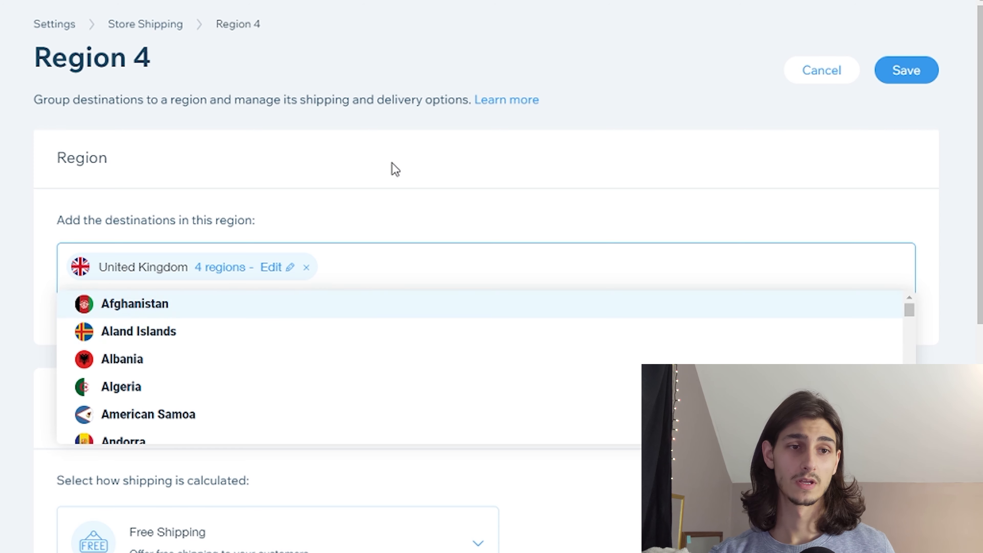
click(405, 201)
Set the new region's shipping calculation to USPS Calculated Rate
scroll(387, 279, down, 3)
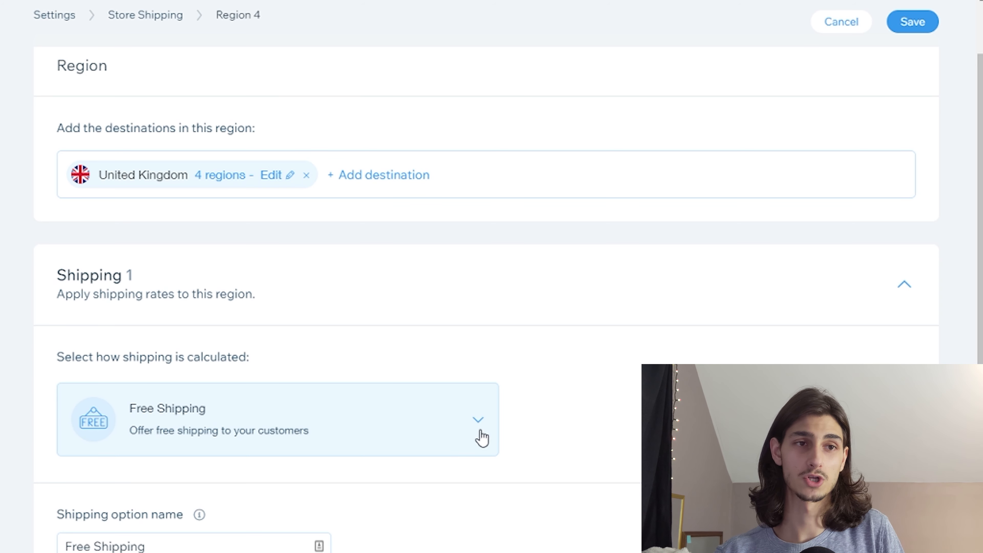
scroll(445, 361, down, 2)
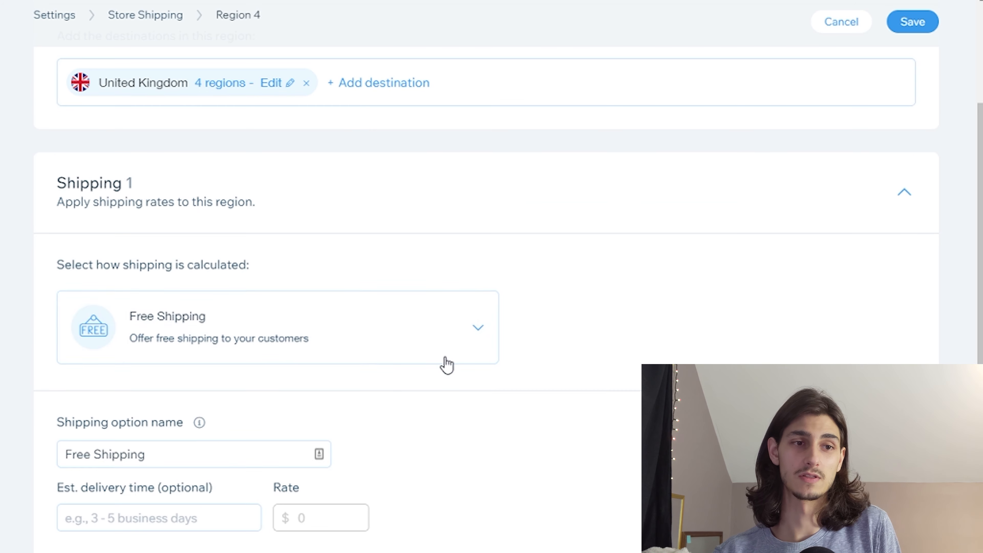
click(464, 342)
scroll(464, 343, down, 4)
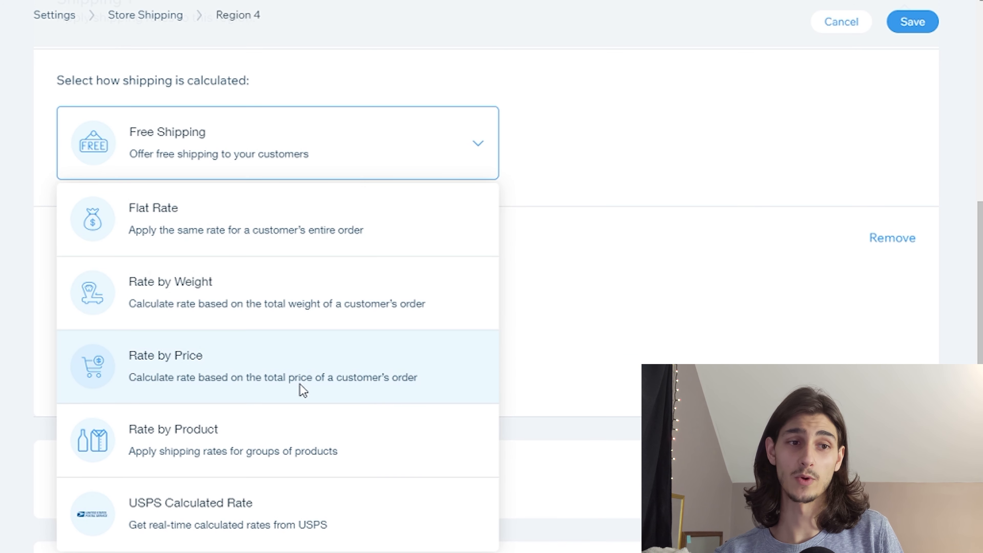
scroll(297, 383, down, 2)
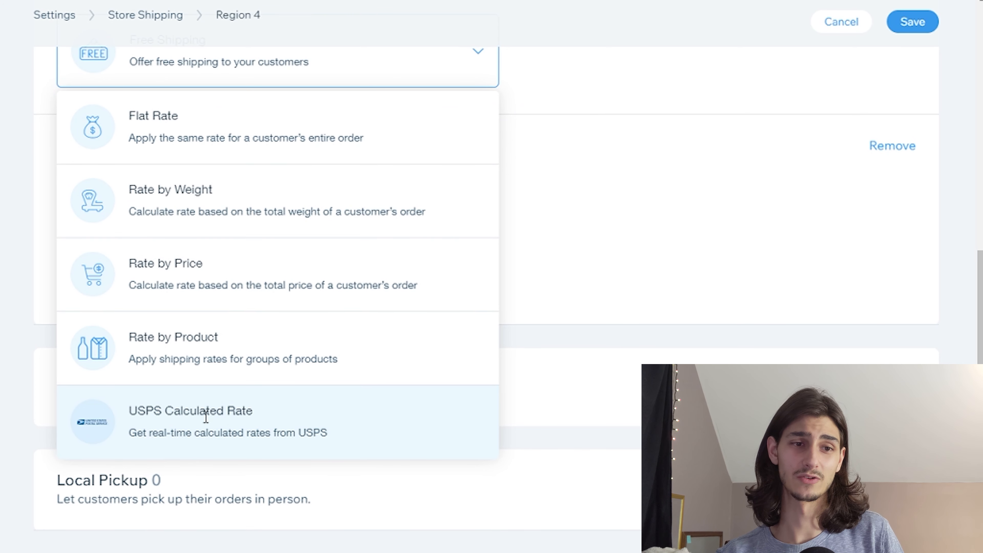
click(197, 430)
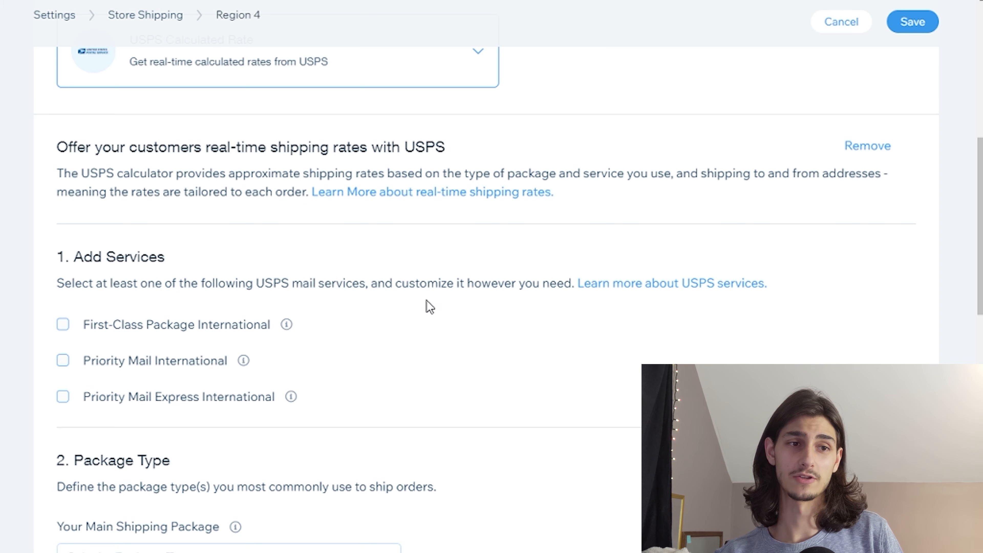
Add the Priority Mail International service with an estimated delivery time of 3 - 10 Business Days
scroll(428, 306, down, 2)
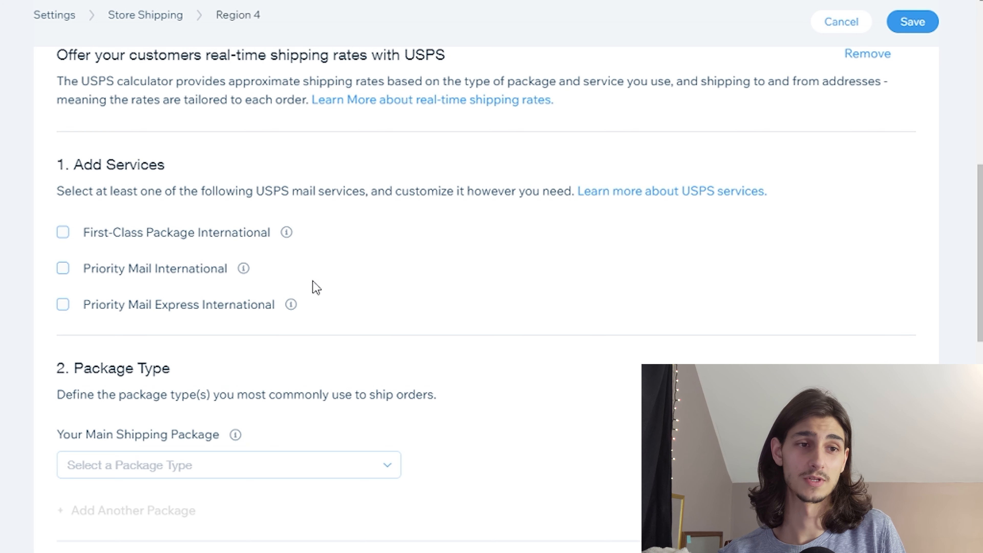
click(63, 270)
scroll(426, 280, down, 2)
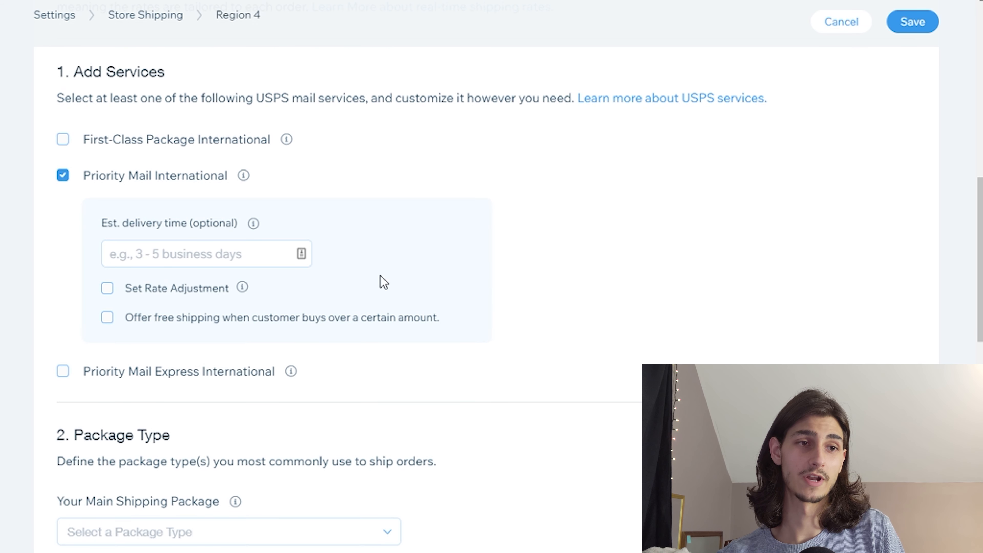
click(215, 264)
text(3)
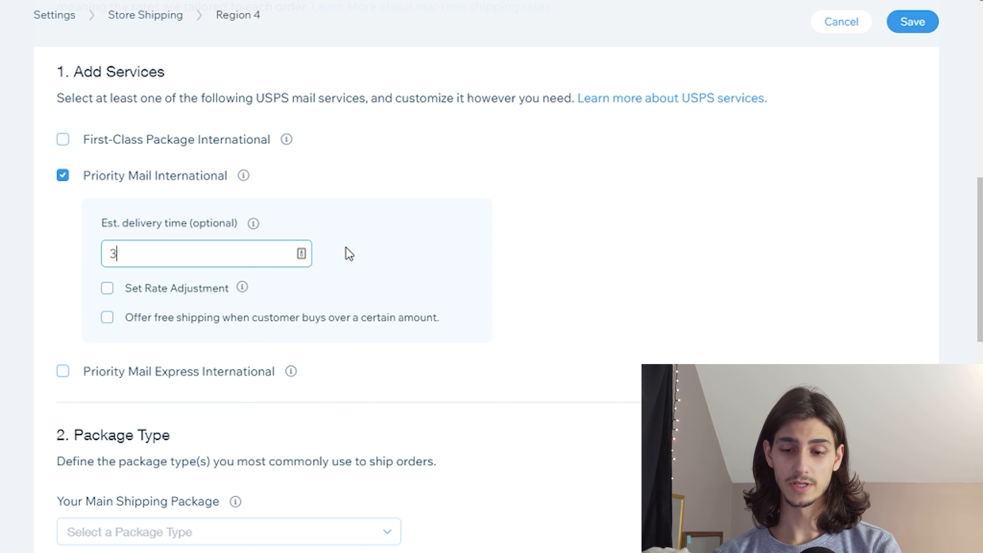
text( - 1)
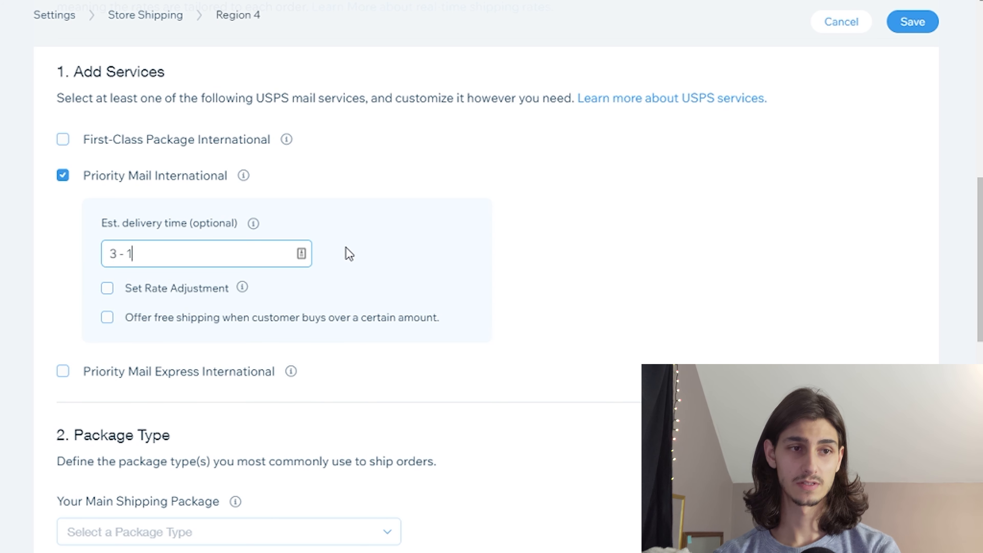
text(0)
key(BackSpace)
text(0 Business Days)
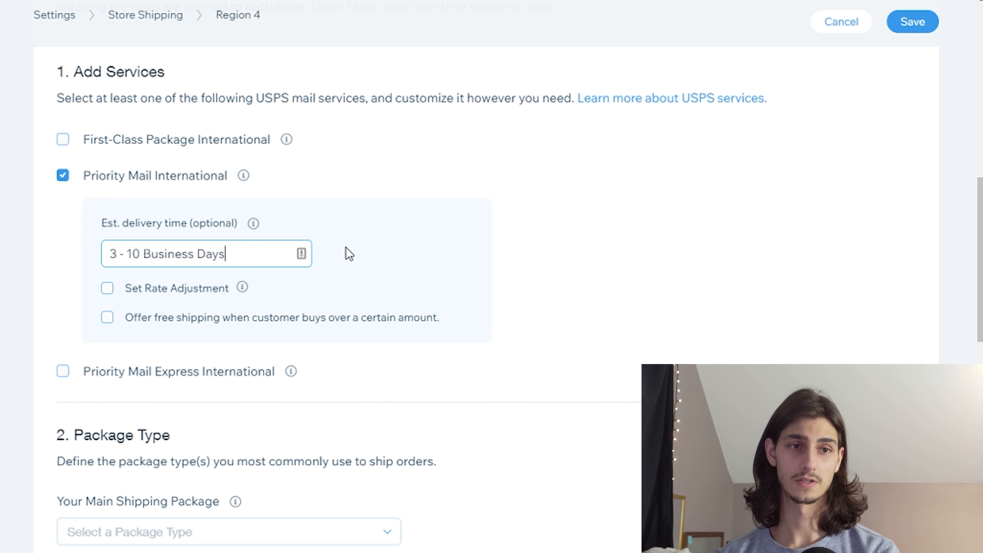
click(388, 252)
Set the main shipping package to Small Flat Rate Box with a maximum of 1 product
scroll(388, 252, down, 5)
click(256, 351)
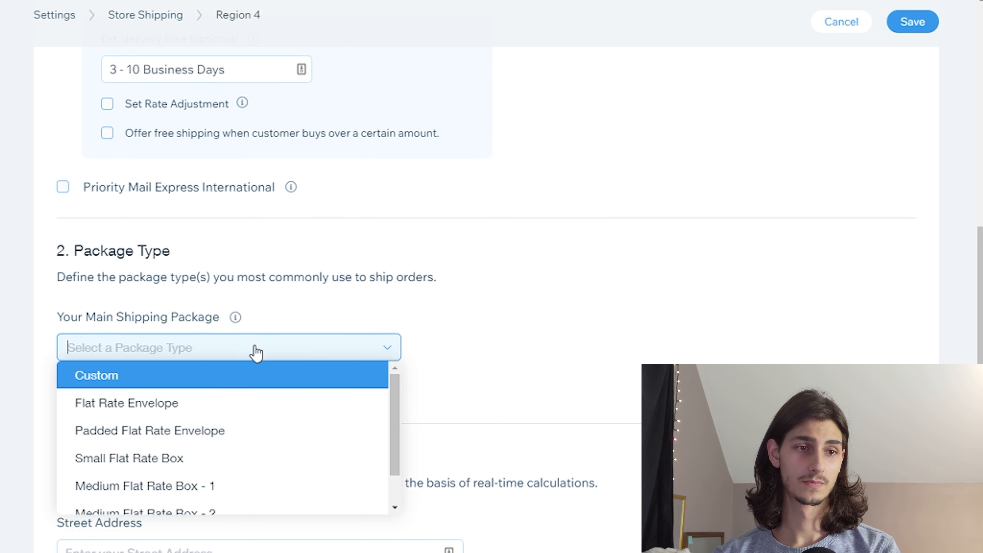
scroll(248, 453, down, 2)
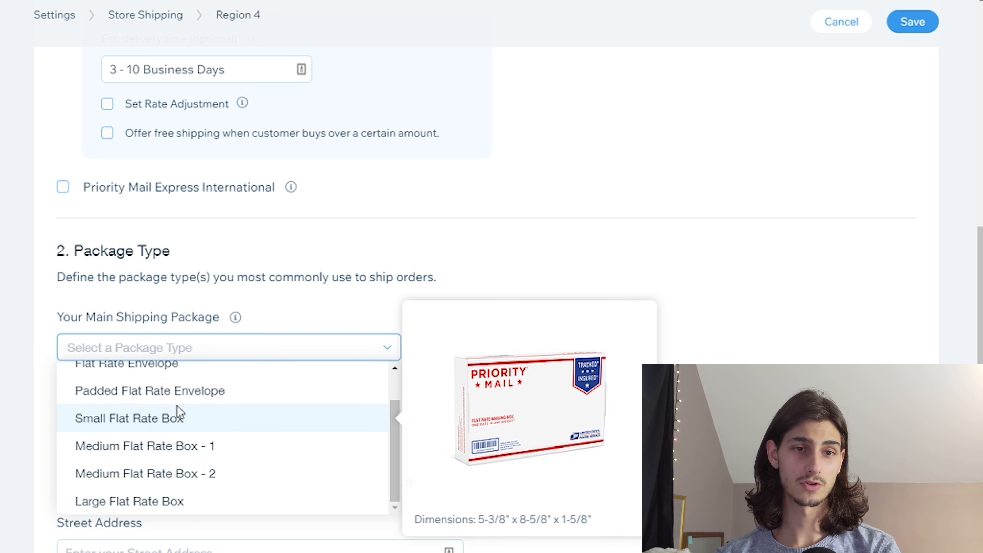
click(177, 406)
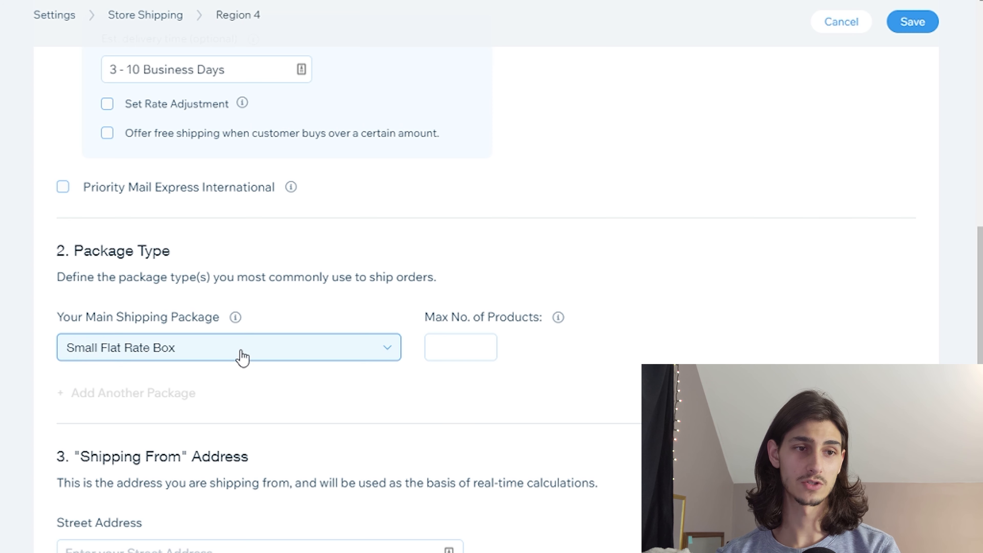
click(482, 344)
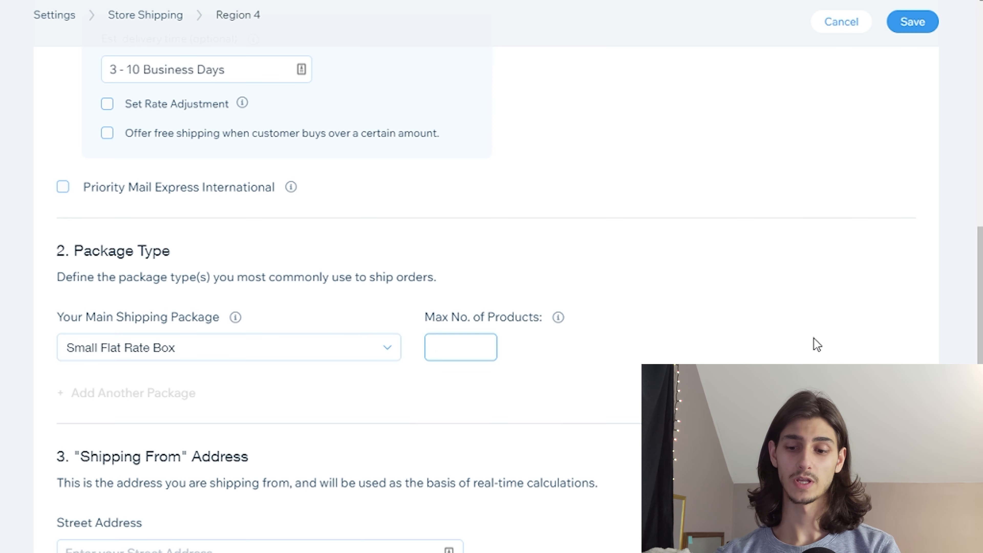
text(1)
click(715, 358)
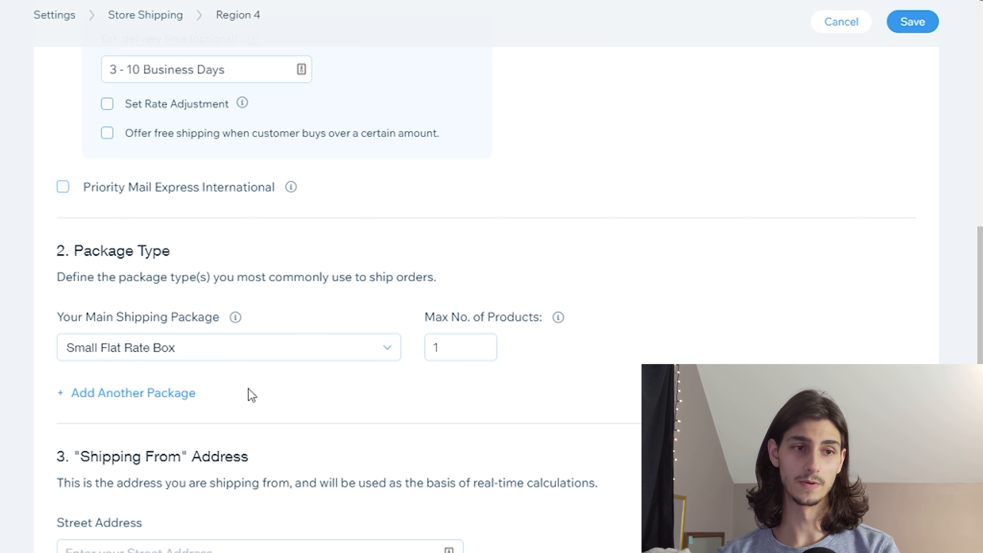
Examine the region's "Shipping From" address, backup settings, local delivery and local pickup sections for the details still required
scroll(449, 246, down, 4)
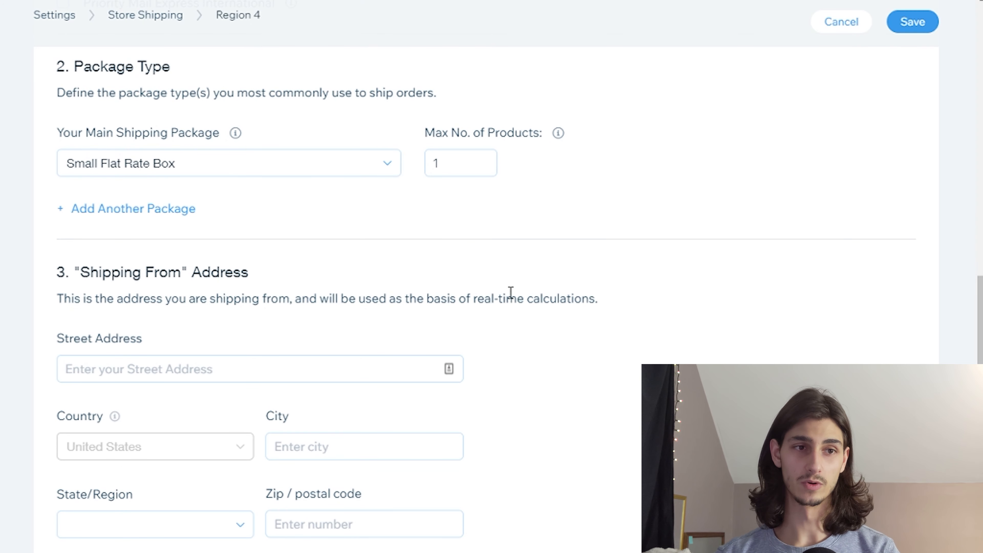
scroll(511, 292, down, 2)
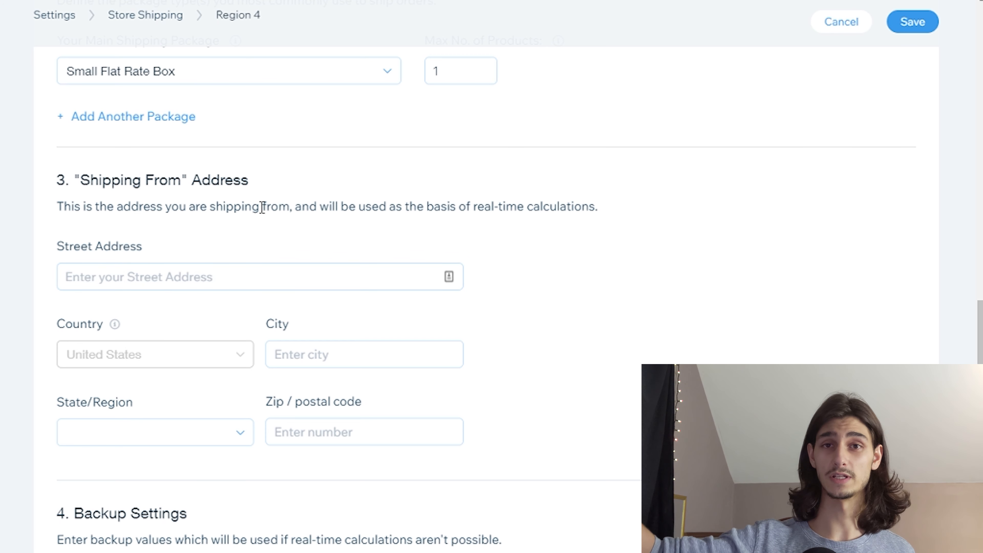
scroll(495, 332, down, 6)
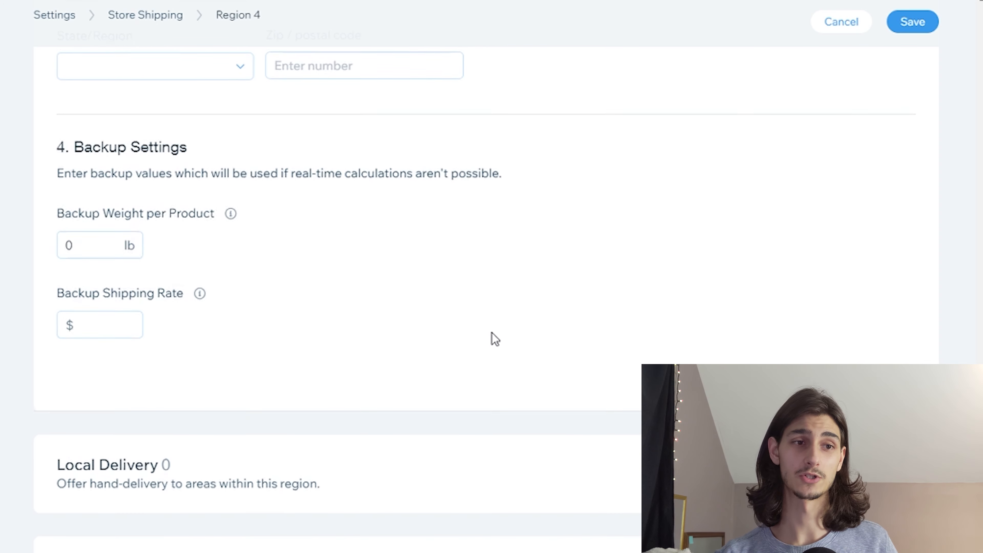
scroll(500, 338, up, 10)
scroll(438, 271, up, 6)
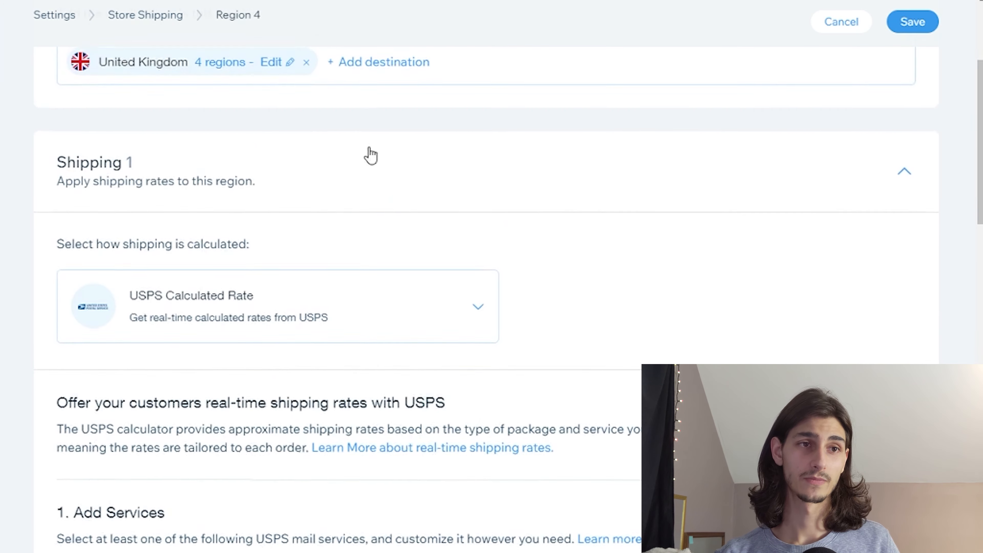
scroll(402, 180, down, 12)
scroll(246, 197, down, 3)
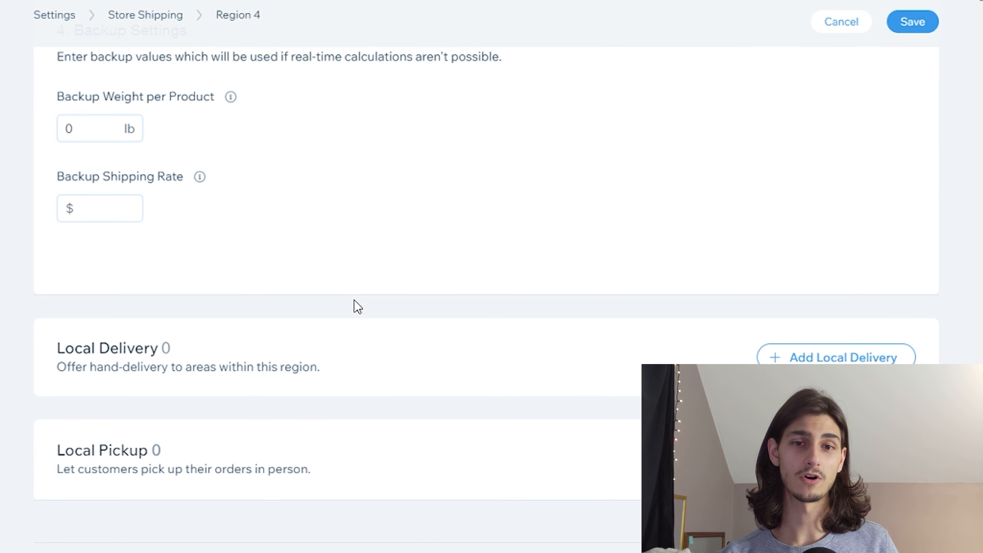
scroll(486, 300, up, 10)
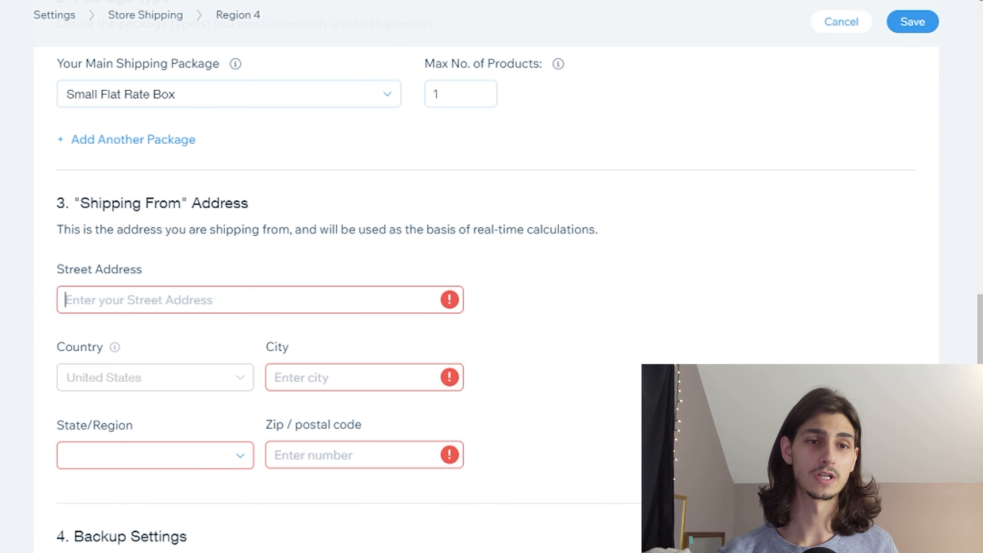
scroll(533, 314, down, 9)
scroll(533, 314, up, 2)
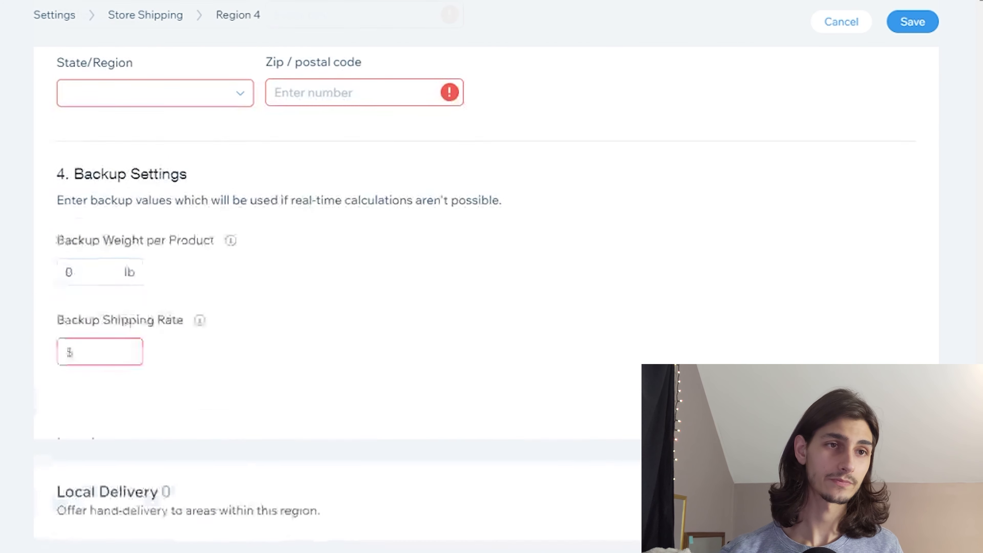
Discard the unsaved changes to the new USPS shipping region
scroll(533, 314, down, 3)
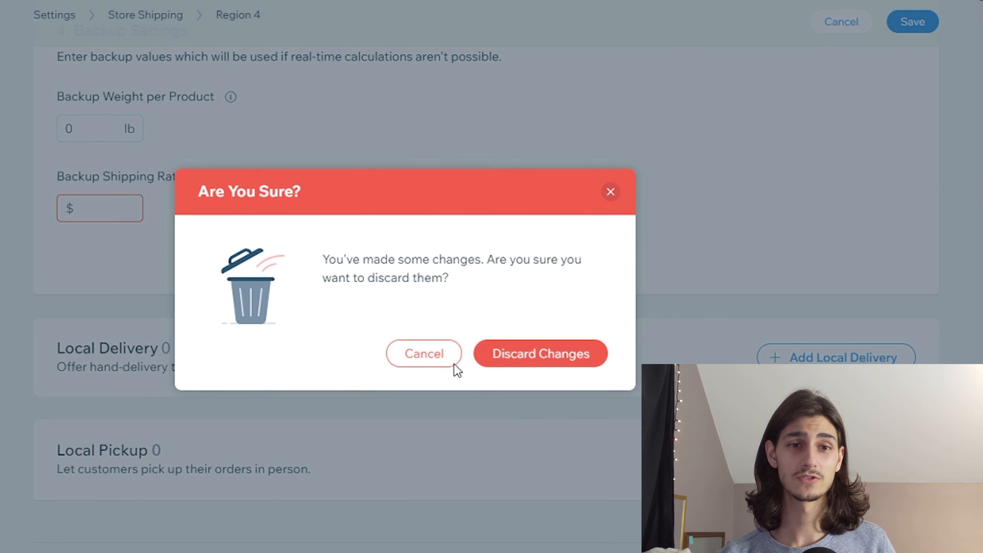
click(522, 357)
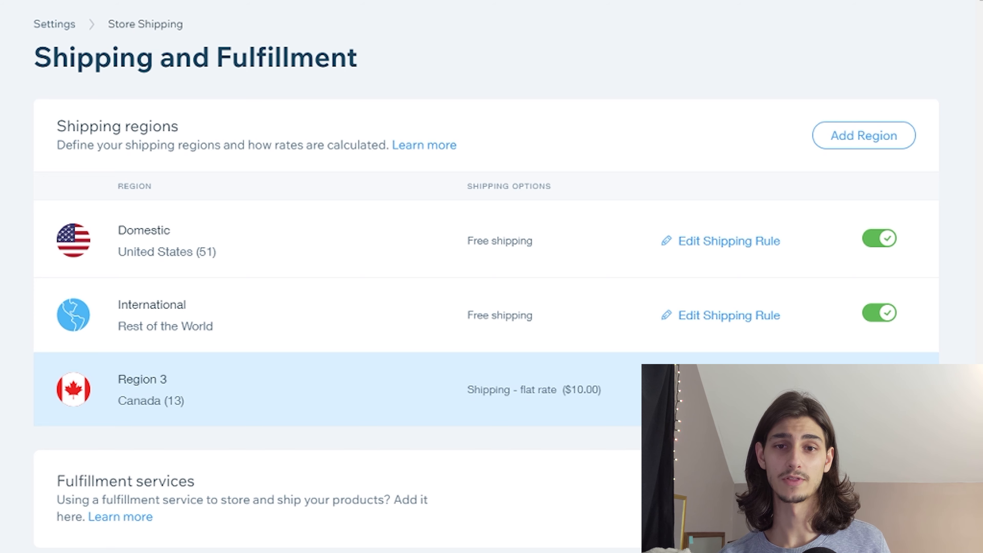
Edit the International region's shipping rule so that shipping is calculated as Flat Rate
click(740, 315)
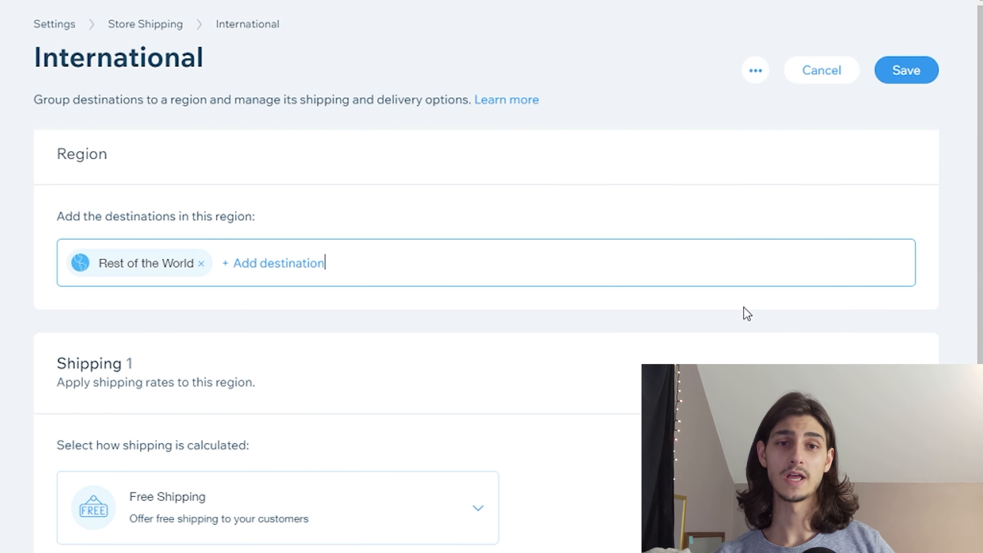
scroll(513, 312, down, 7)
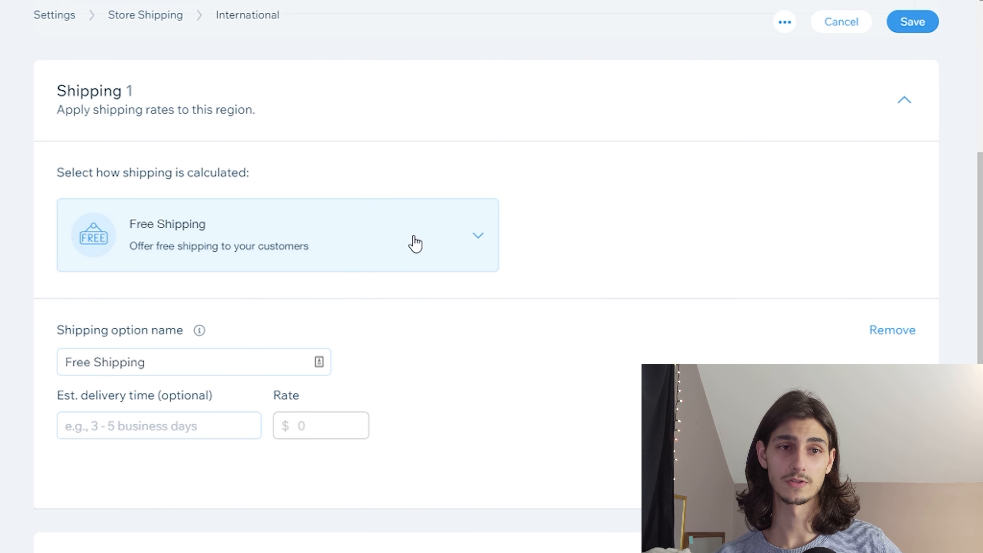
click(415, 243)
scroll(314, 426, down, 5)
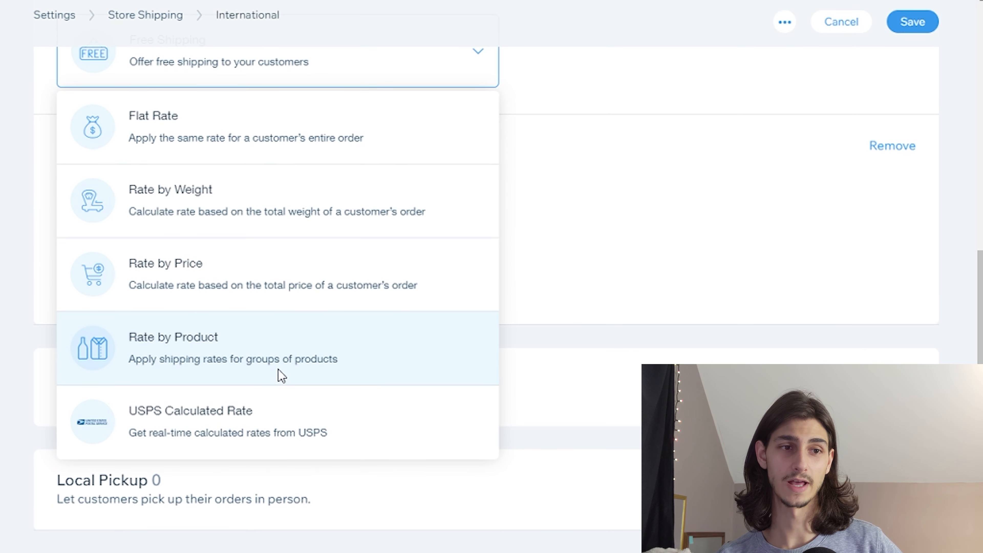
click(342, 145)
Name the shipping option Standard Shipping with an estimated delivery time of 3 - 5 Business Days and a $10 rate, and save the region
click(213, 179)
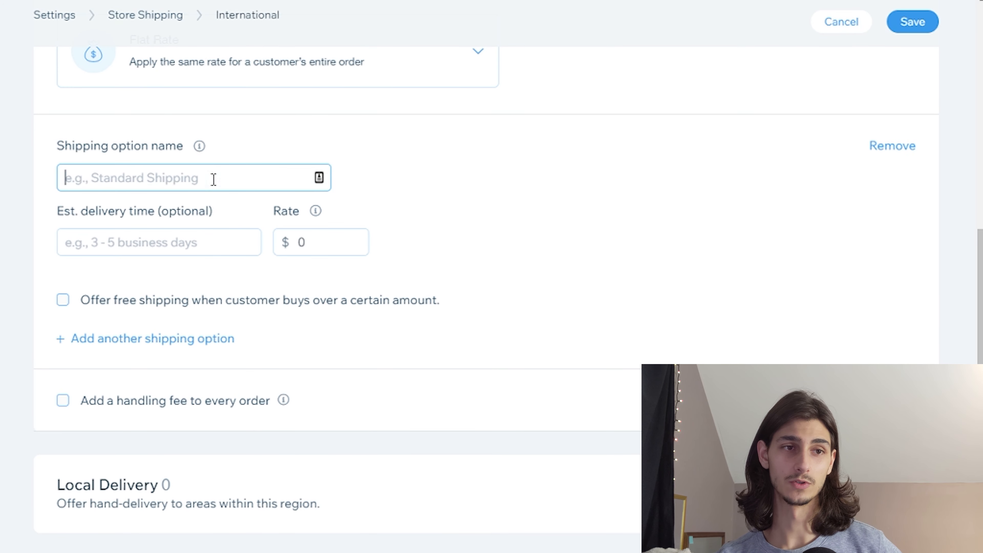
text(Standa)
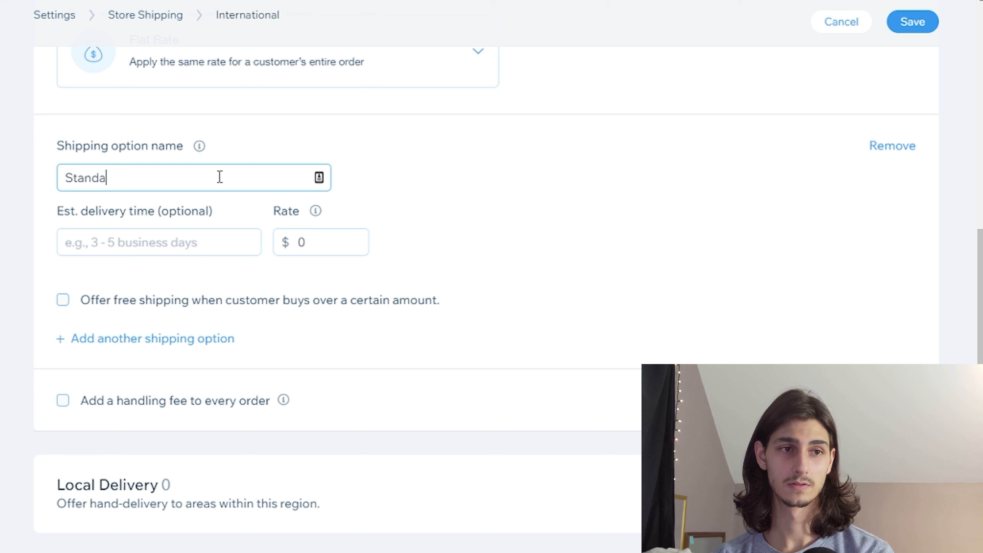
text(rd Shippin)
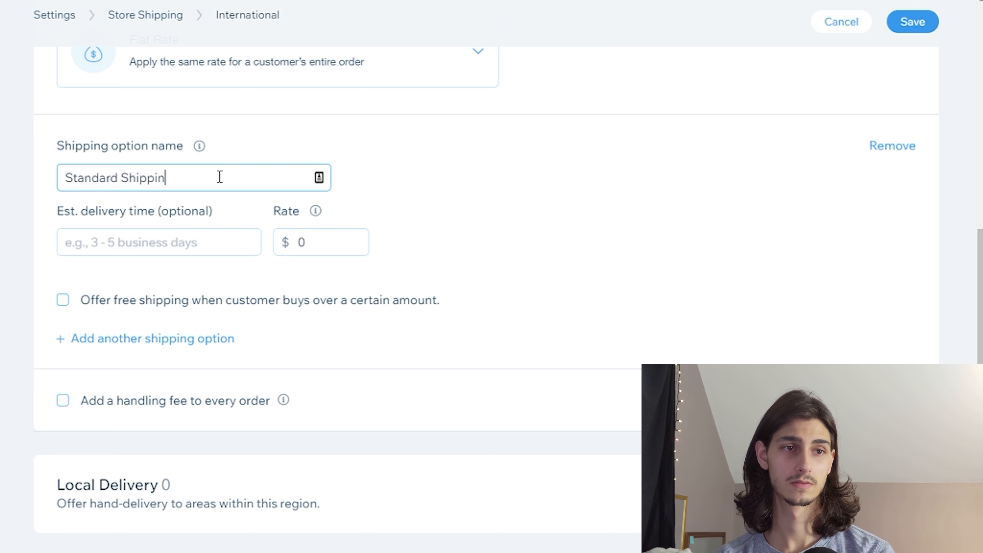
text(g)
key(Tab)
text(3 )
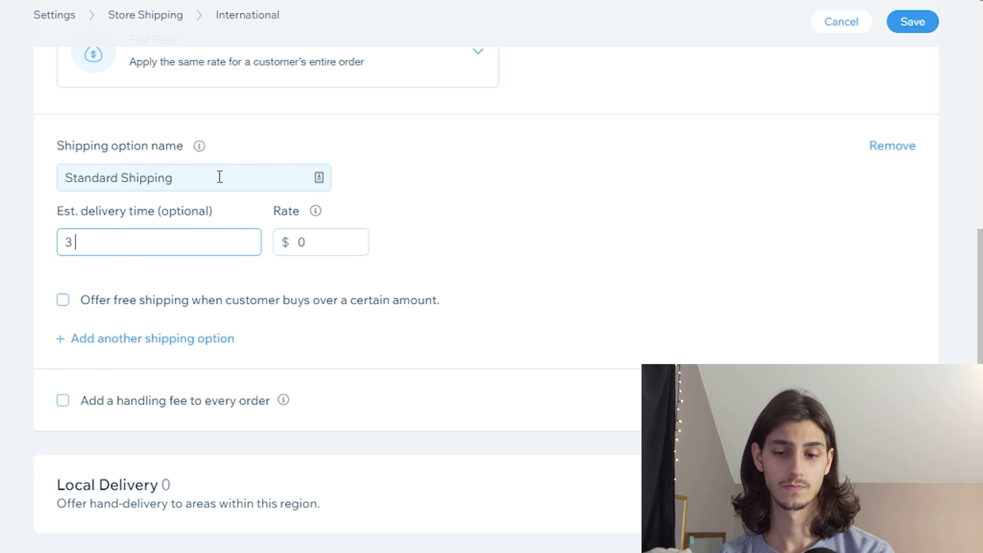
text(- 5 Business)
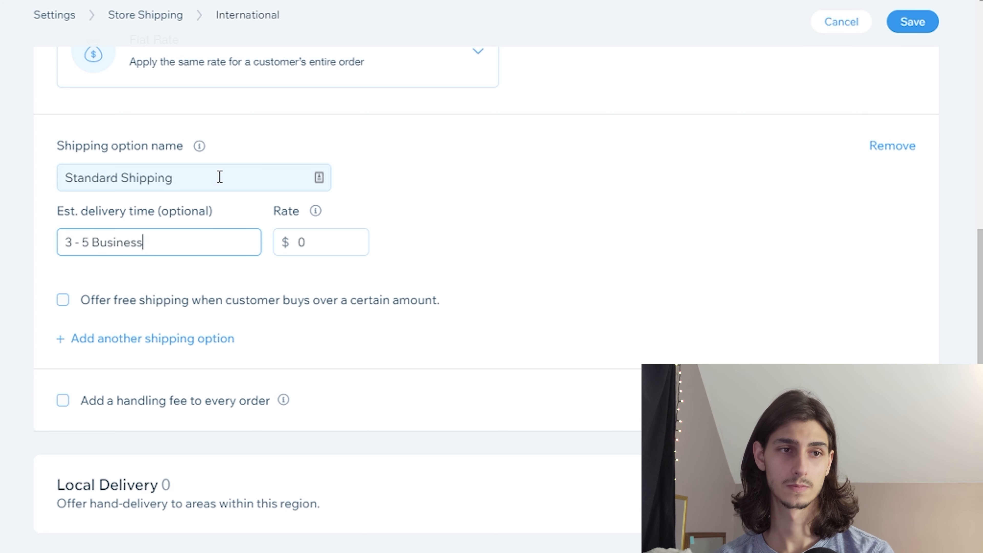
text( Days)
key(Tab)
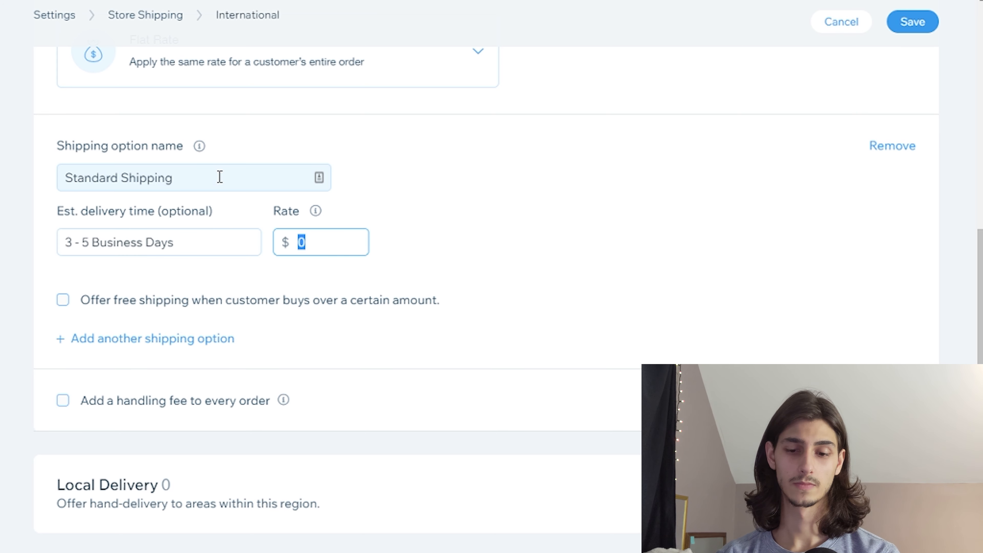
text(10)
click(630, 198)
scroll(361, 390, down, 3)
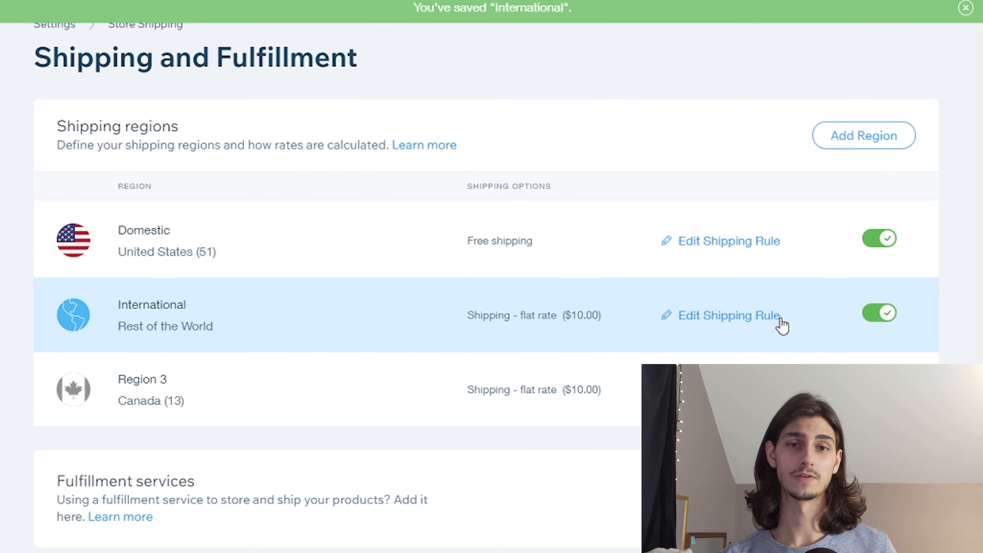
Reopen the International region, review its free-shipping, handling fee, local delivery and local pickup options, and save it
click(777, 324)
scroll(425, 383, down, 5)
scroll(409, 388, down, 1)
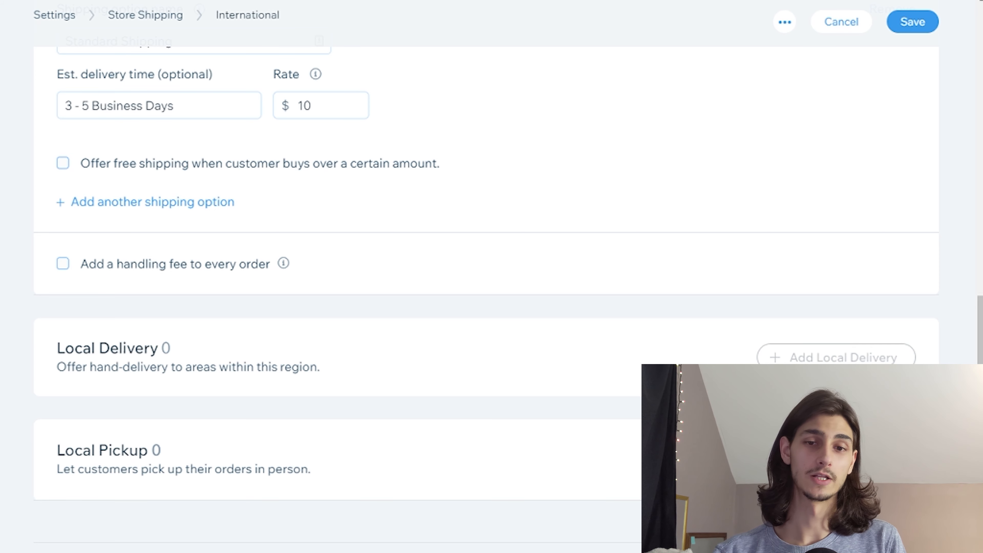
click(913, 21)
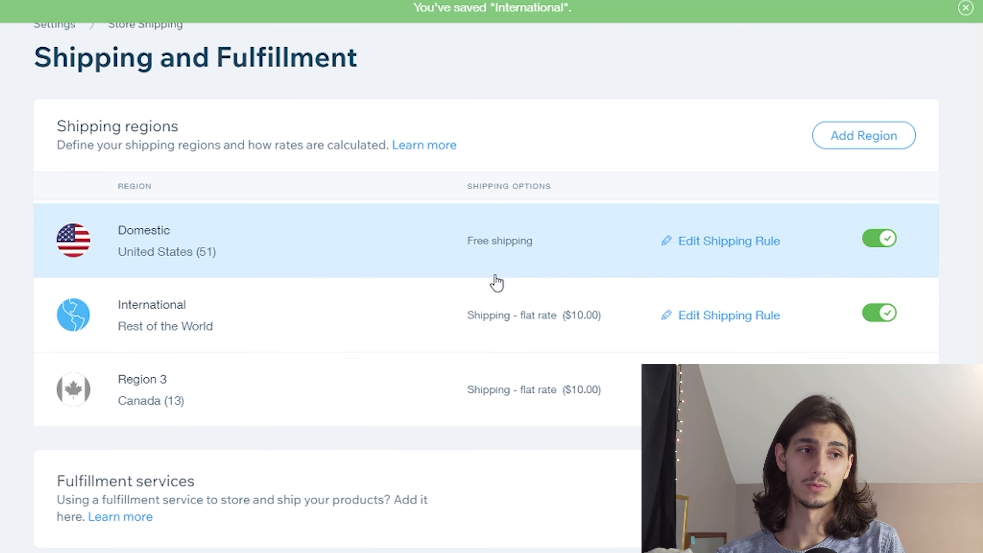
Go from the product list to the abandoned-cart email automation and examine its trigger, action, sender details and email template
click(0, 170)
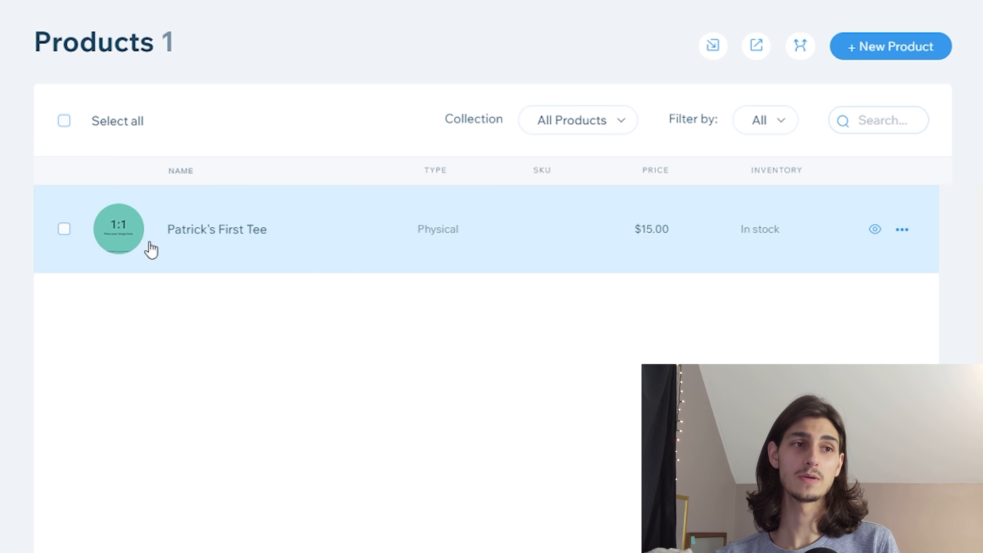
mouse_move(0, 197)
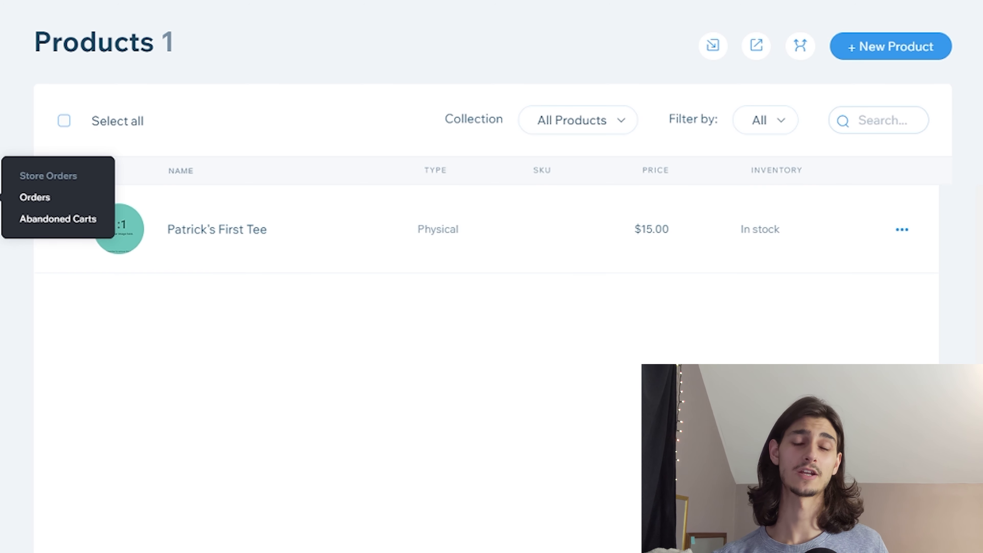
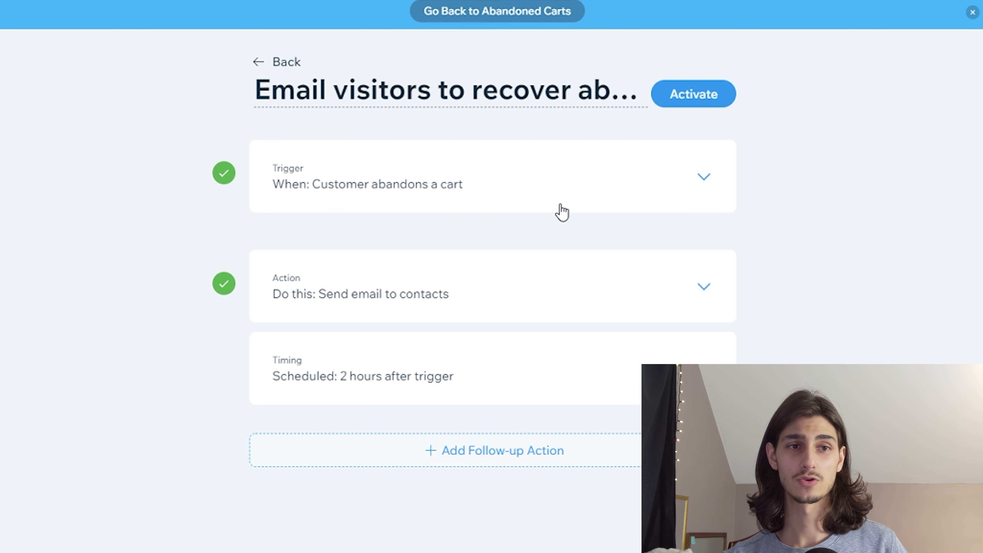
click(599, 187)
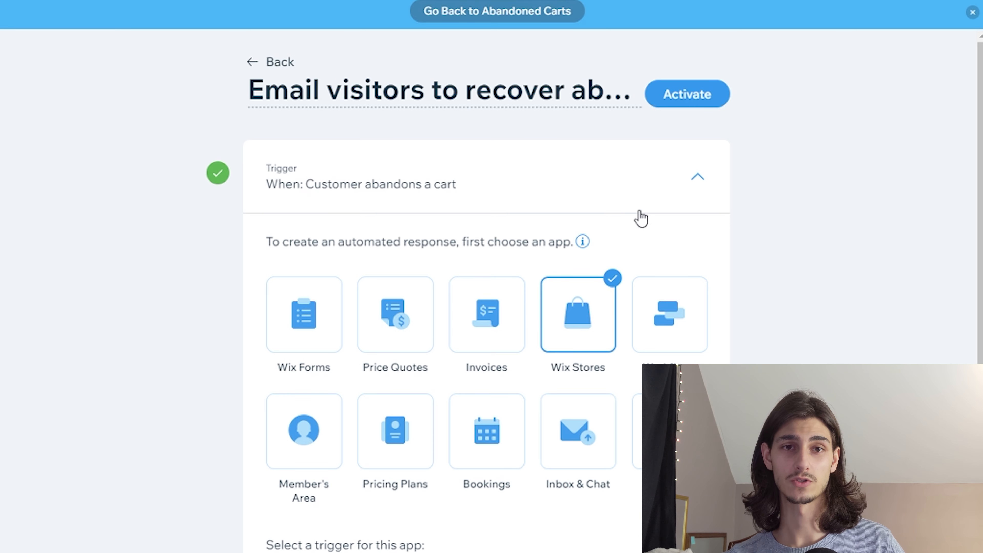
scroll(674, 267, down, 8)
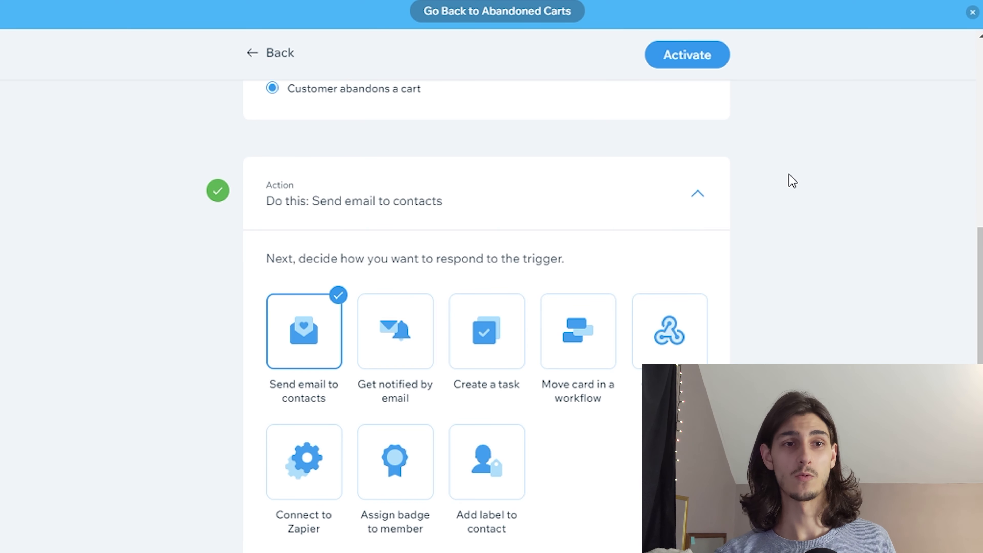
scroll(495, 380, up, 7)
scroll(689, 324, up, 5)
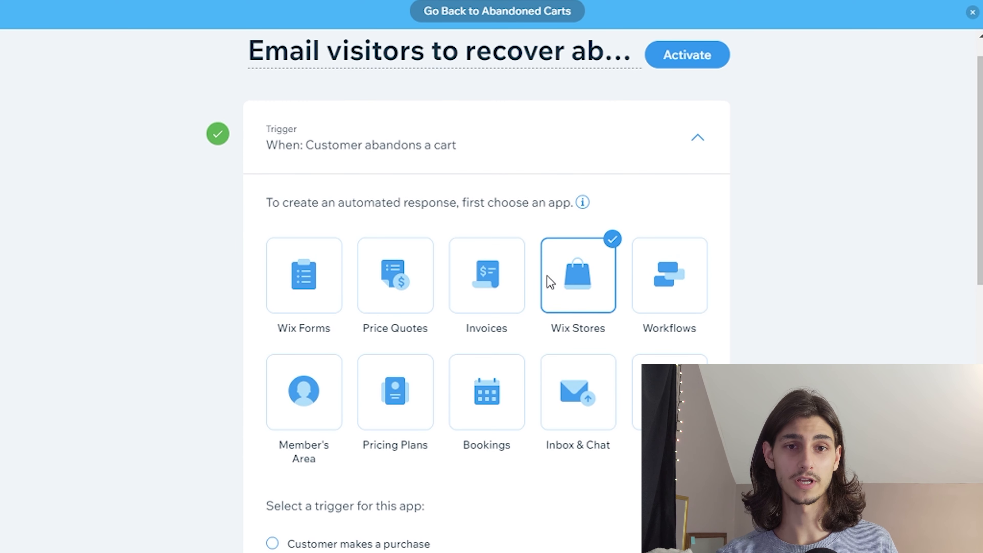
scroll(448, 237, down, 10)
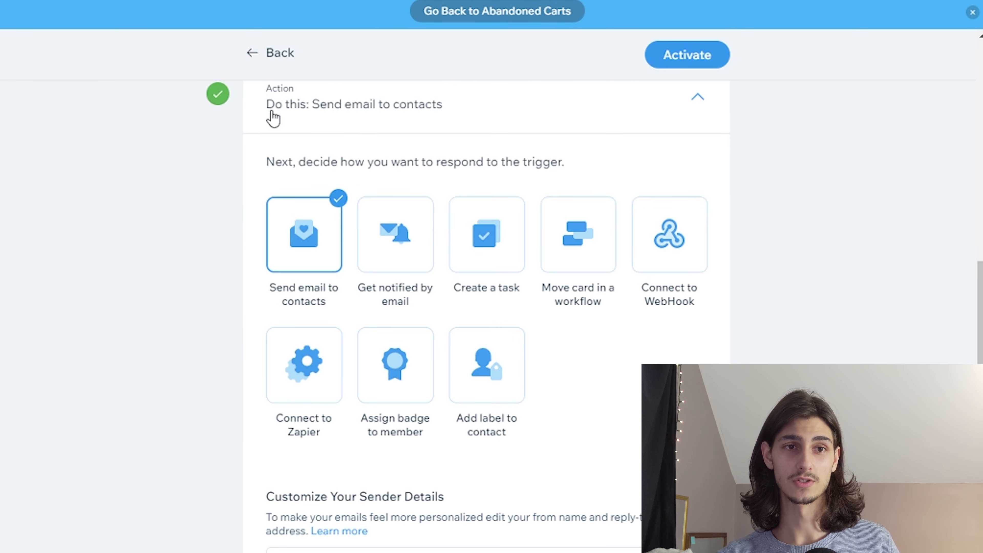
scroll(587, 291, down, 5)
scroll(583, 286, down, 3)
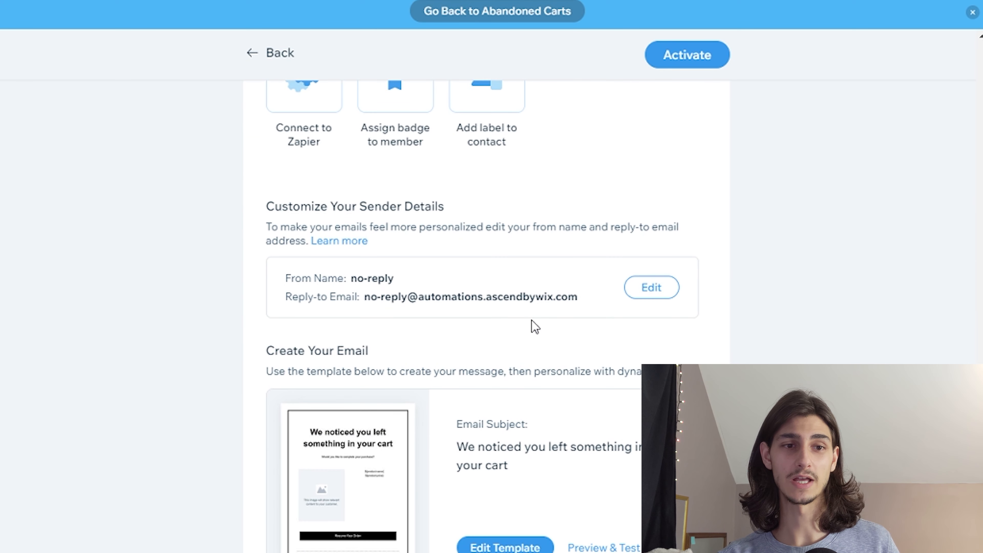
scroll(511, 278, down, 5)
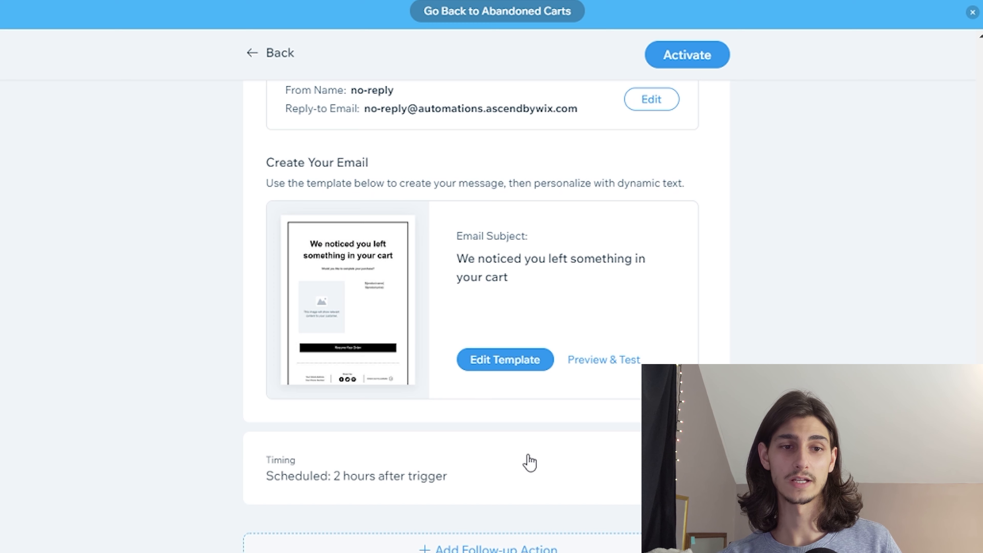
Schedule the abandoned-cart email for a custom time of 1 day after the trigger
click(495, 476)
scroll(510, 424, down, 5)
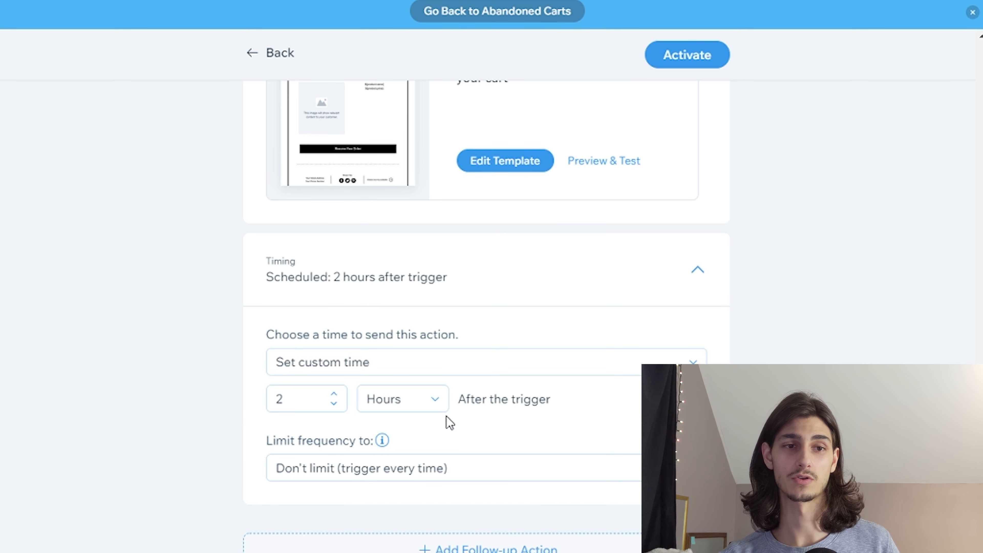
click(419, 409)
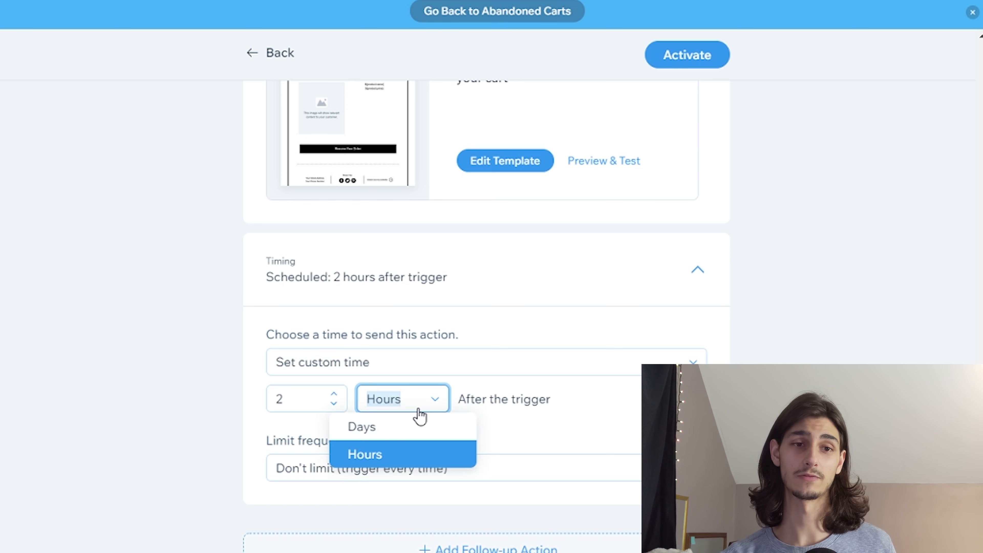
click(301, 400)
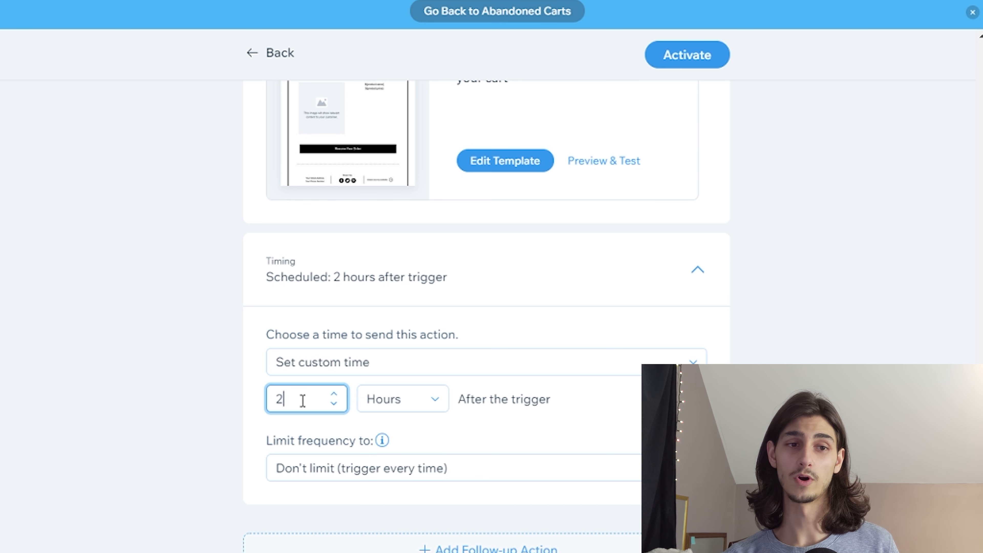
click(399, 407)
click(415, 364)
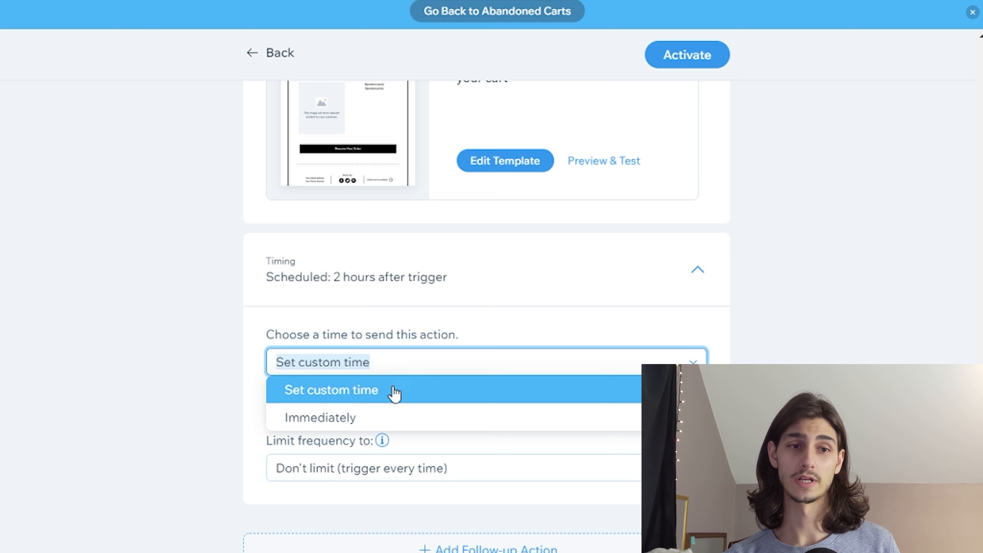
click(369, 422)
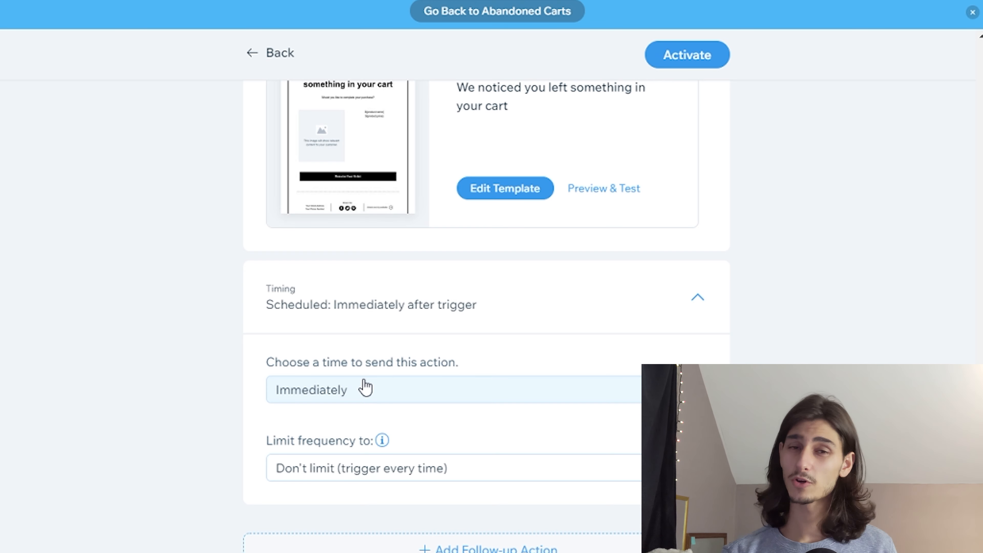
click(365, 387)
click(368, 417)
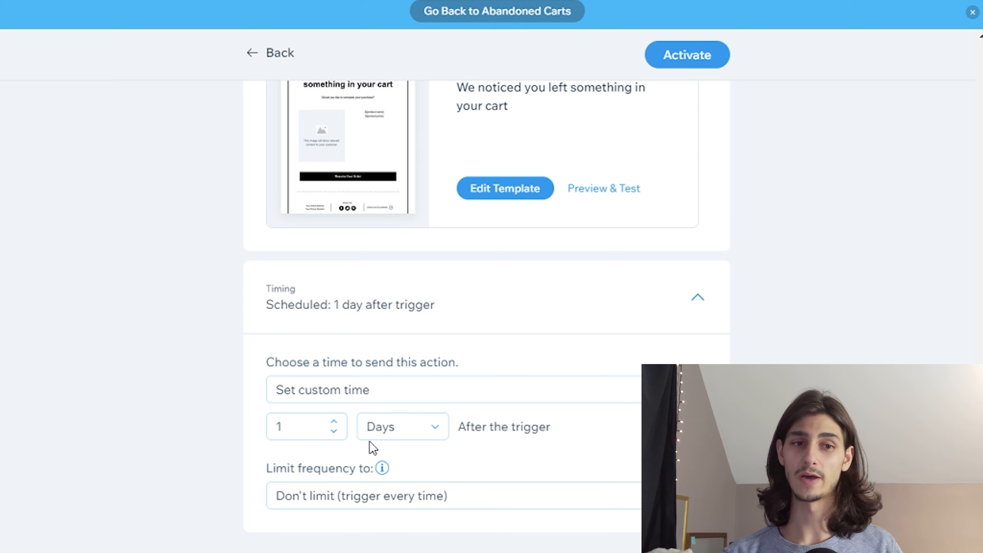
Set the abandoned-cart email's From Name to "pat's tees", save the sender details and activate the automation
scroll(614, 487, up, 5)
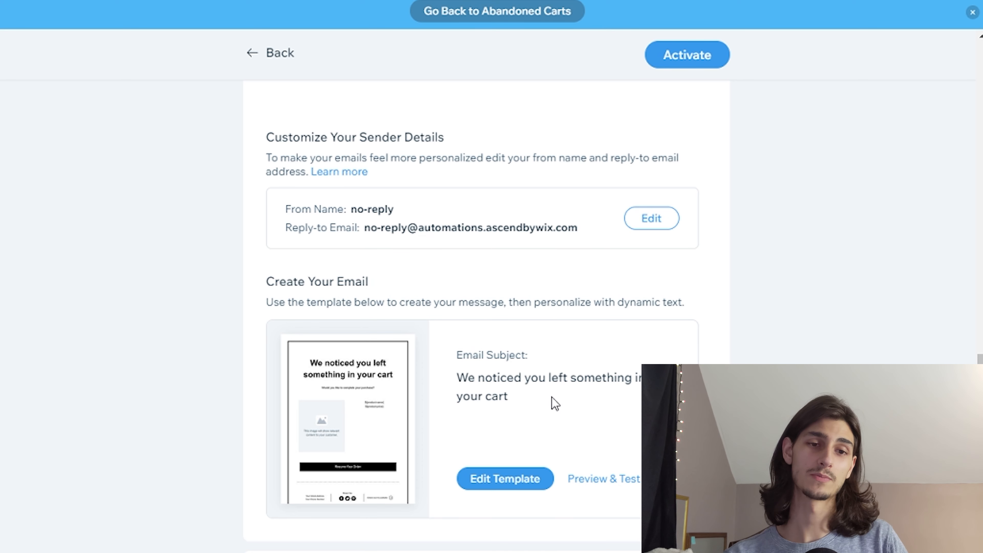
scroll(551, 402, down, 3)
click(525, 389)
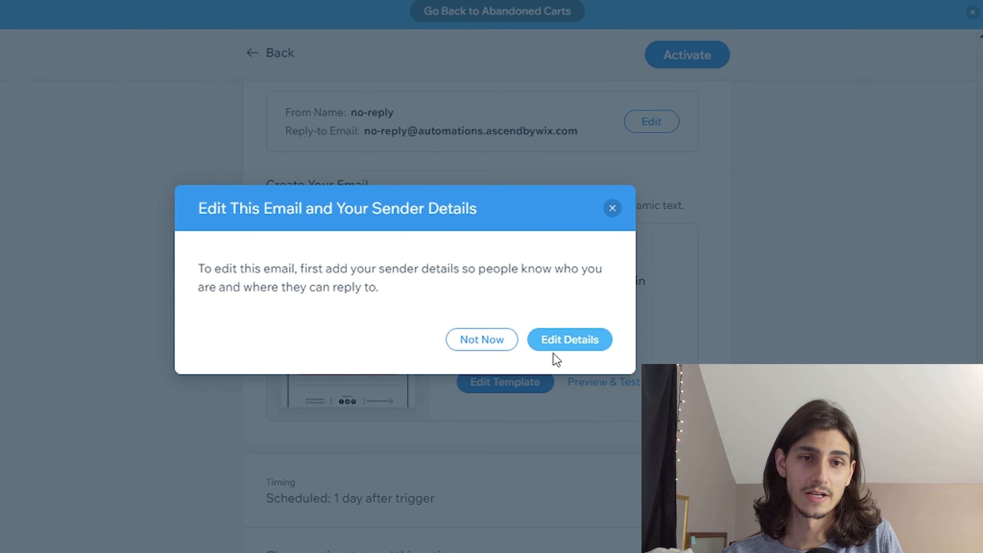
click(564, 349)
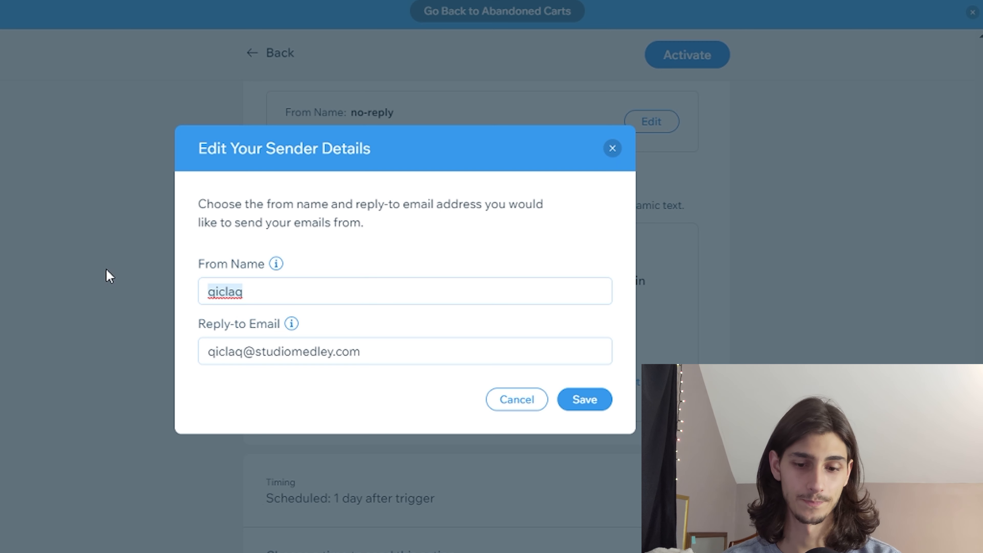
text(pat's tees)
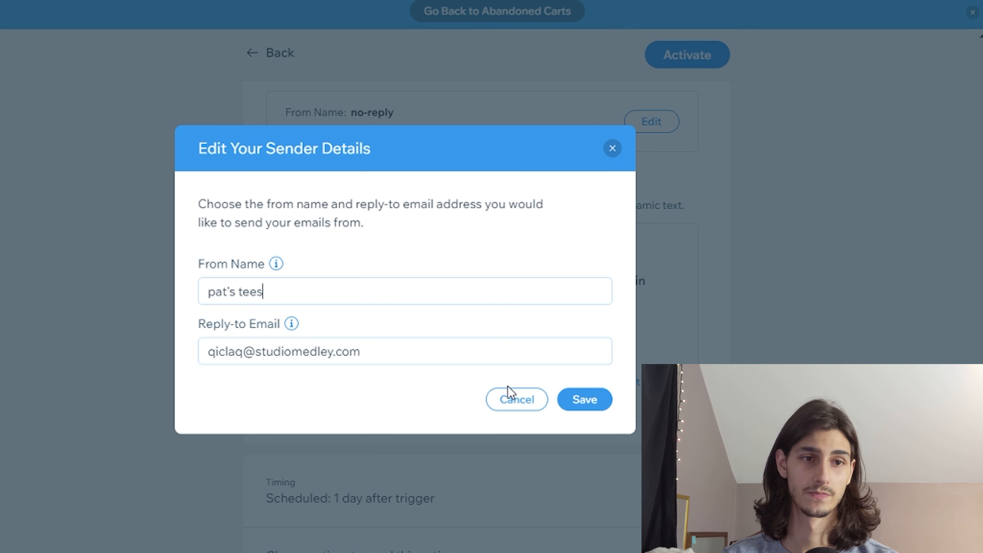
click(593, 404)
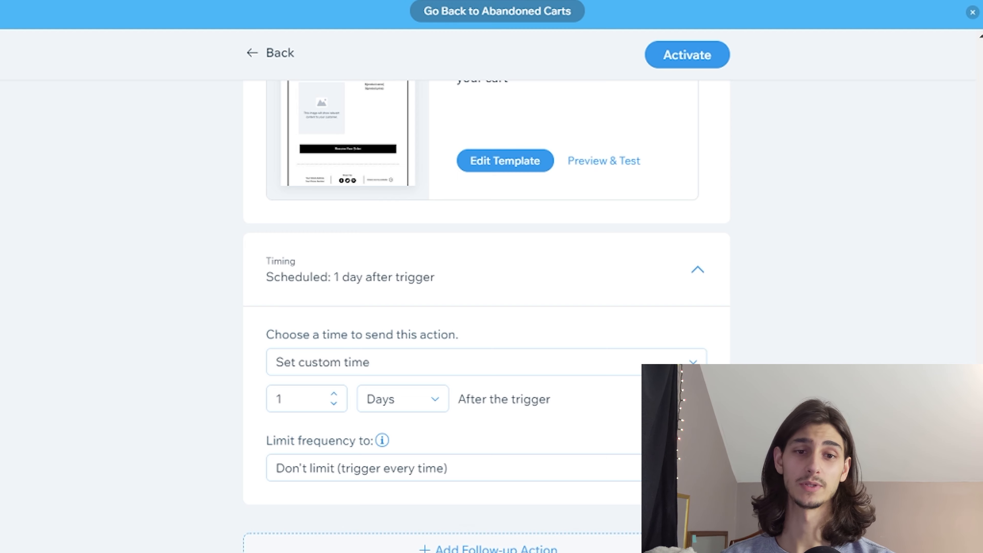
click(687, 55)
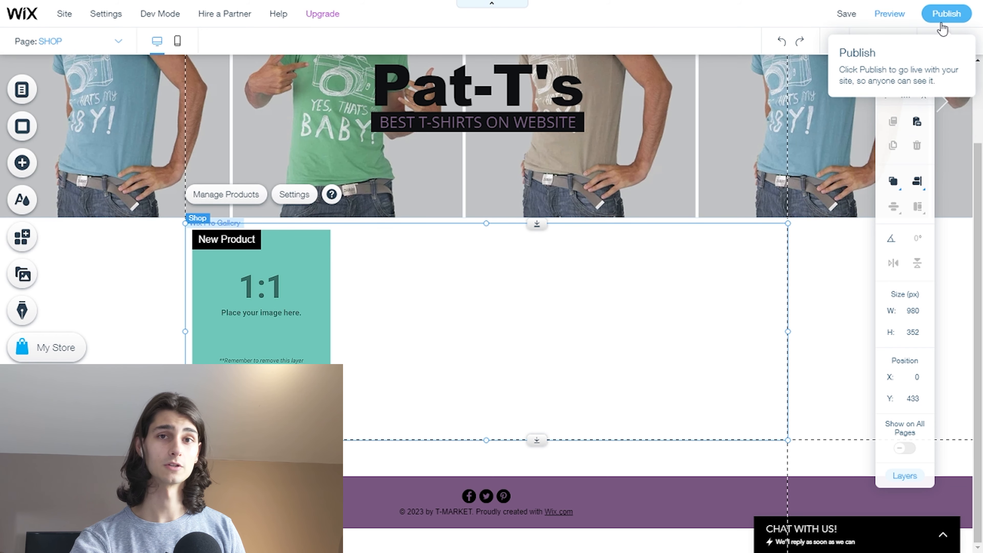
Publish the T-shirt store and open its live website
click(946, 14)
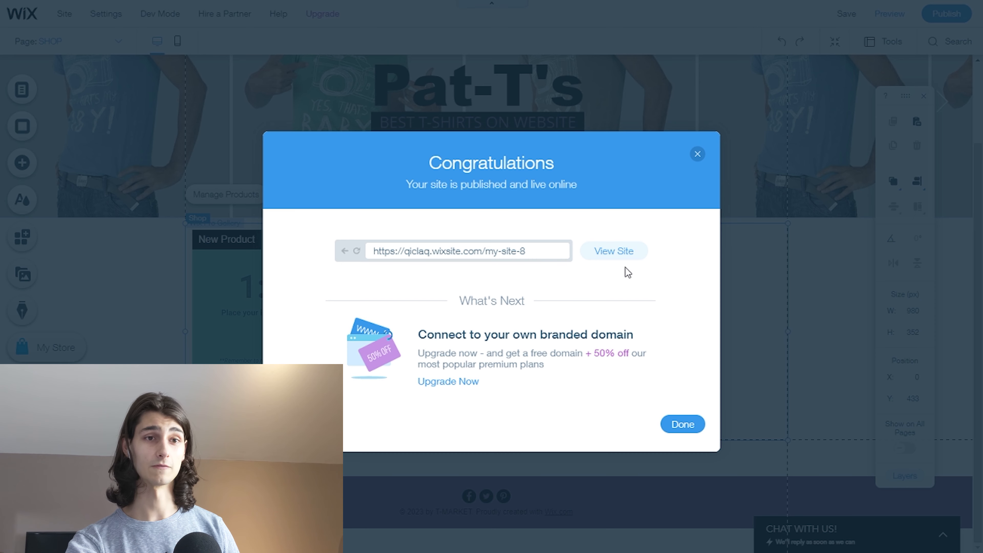
click(634, 252)
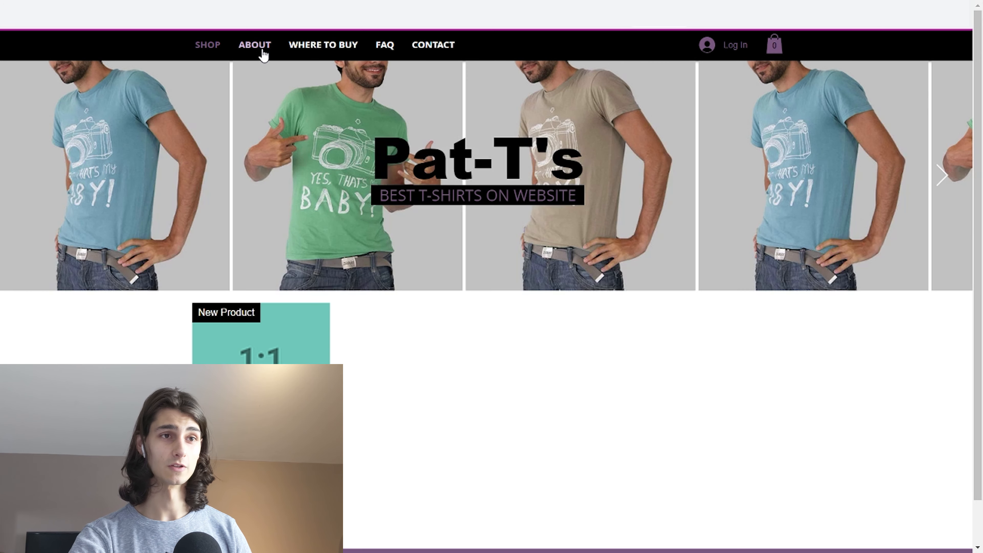
Browse the live site's About, Where to Buy, FAQ and Contact pages, and return to the Shop page
click(260, 50)
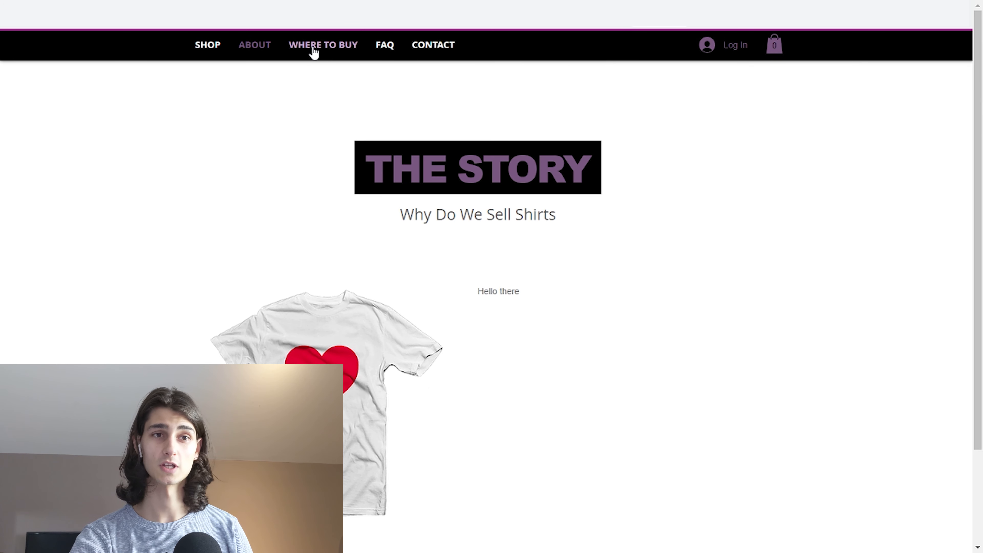
click(312, 50)
click(388, 54)
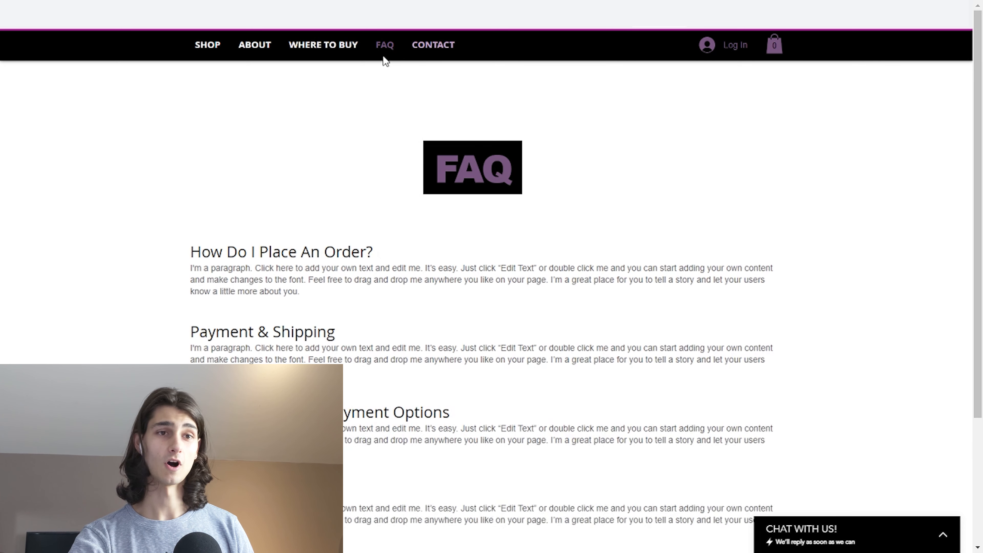
click(433, 45)
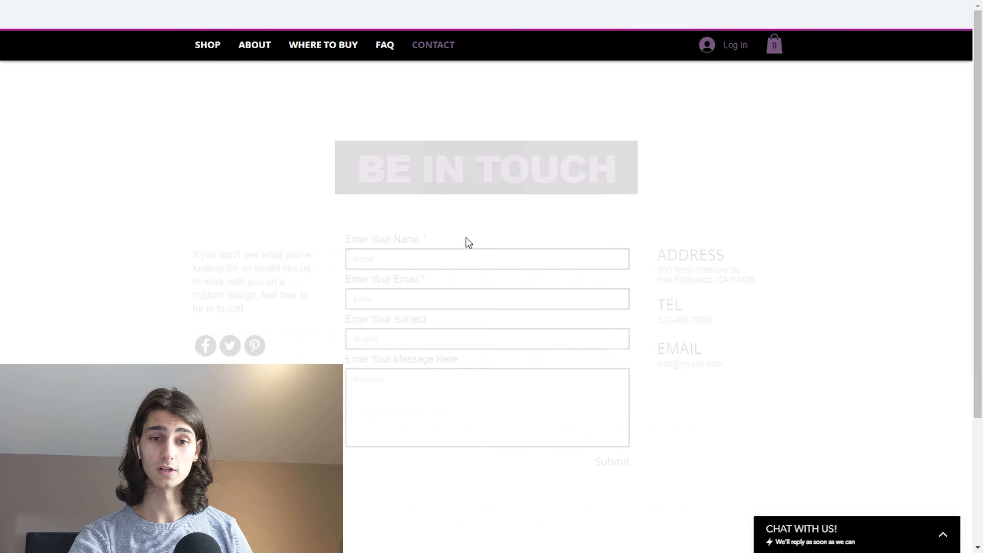
click(208, 44)
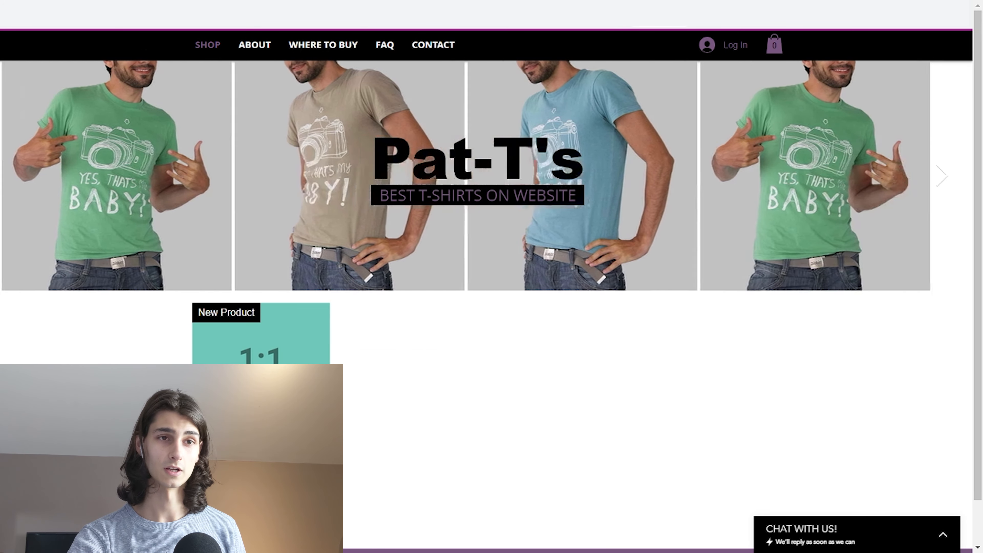
Open the new tee's product page, select size Small and color Purple, and check the price of that variant
click(261, 387)
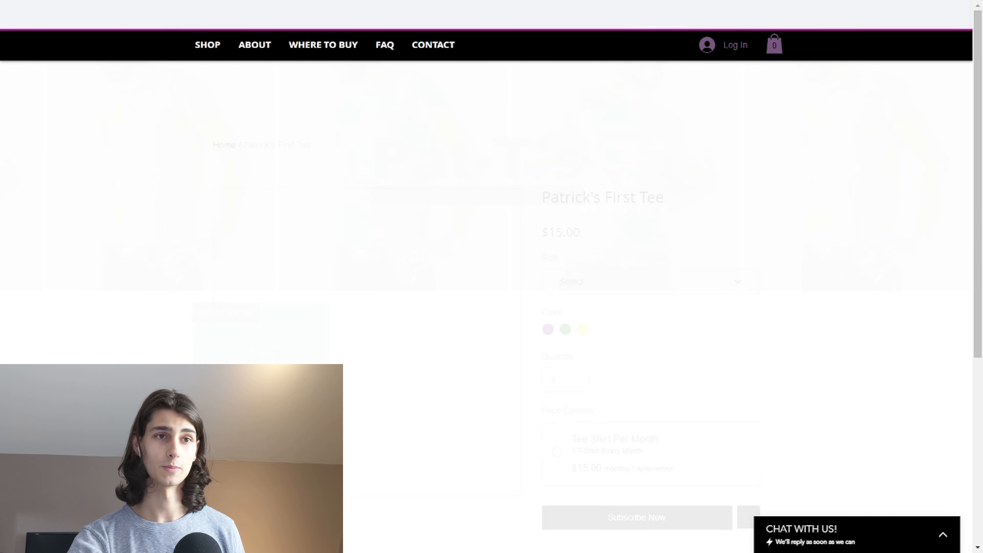
scroll(632, 243, down, 2)
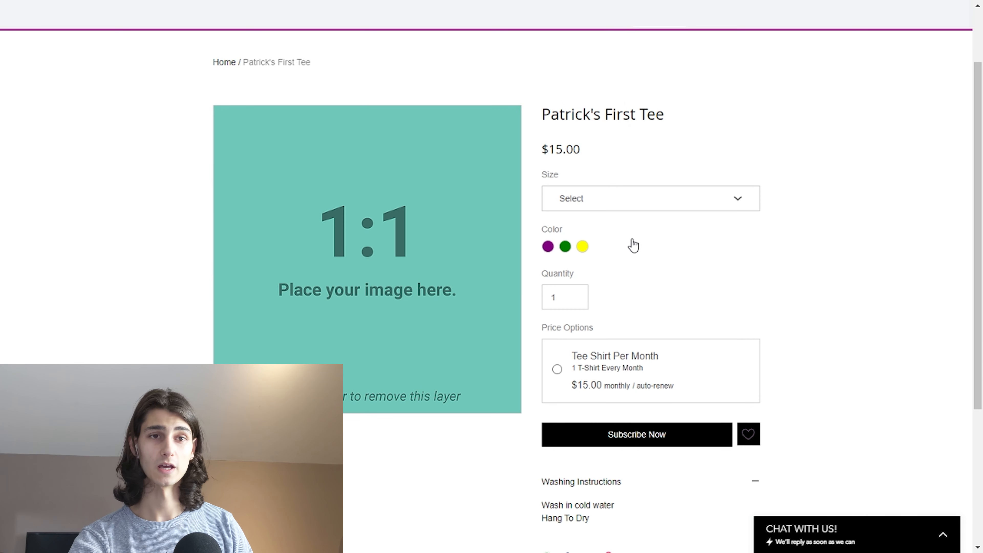
click(738, 201)
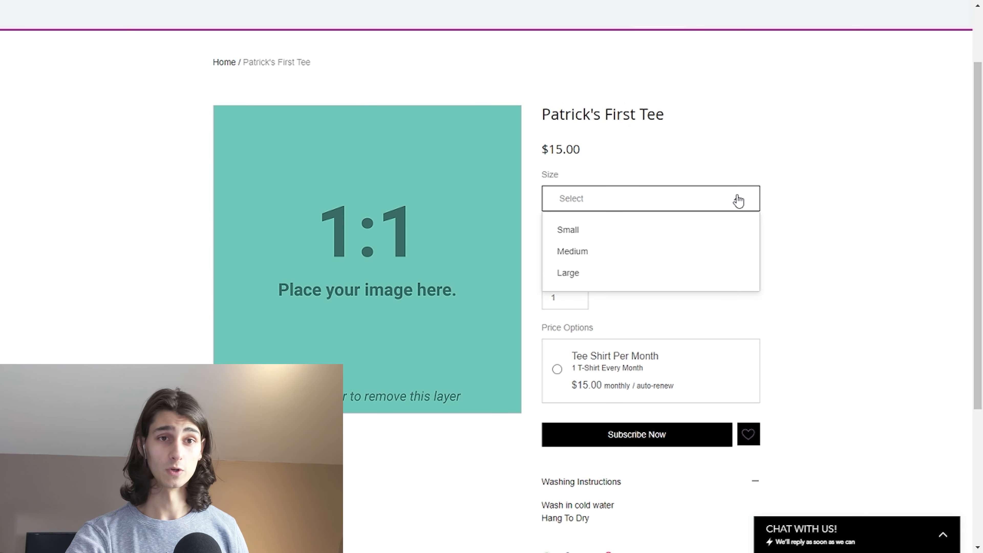
click(679, 231)
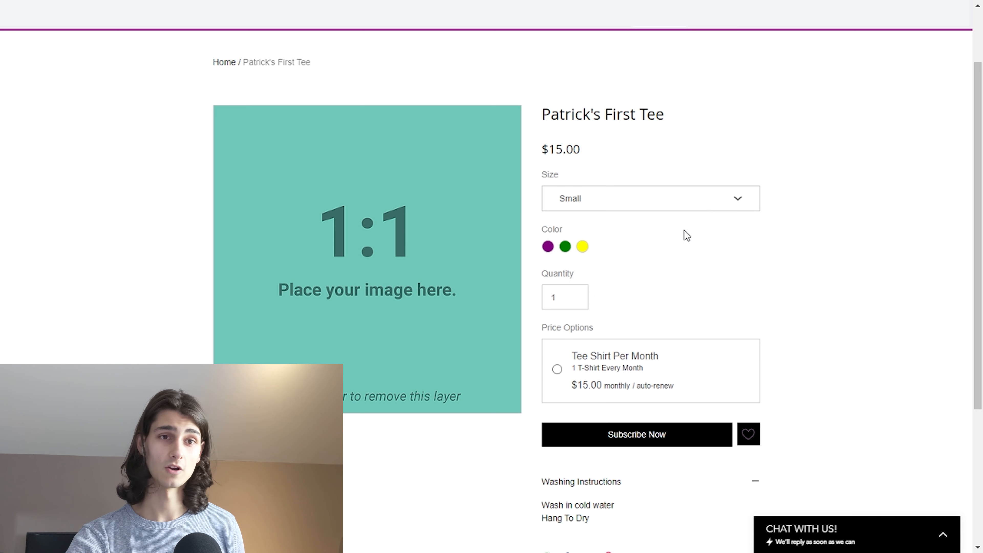
click(547, 246)
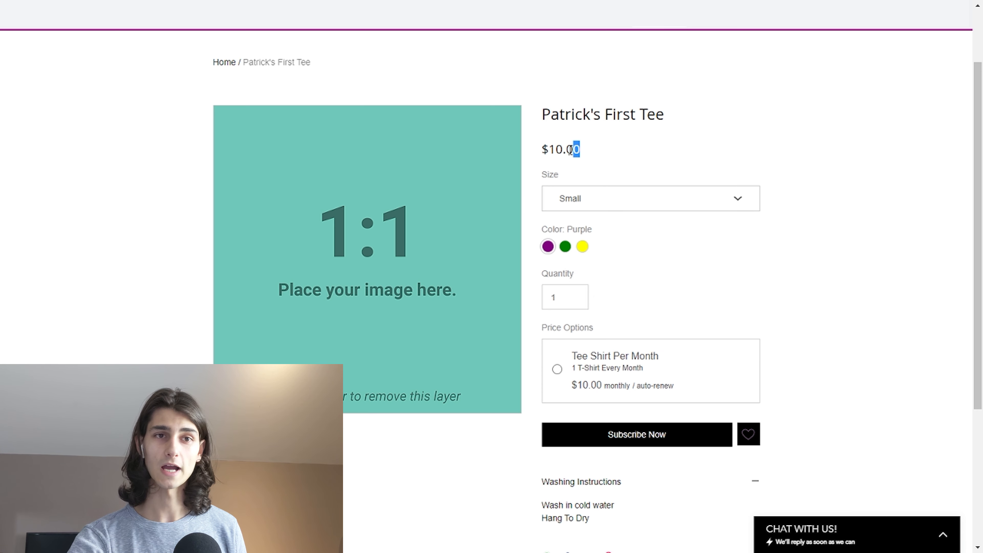
drag(571, 150, 552, 150)
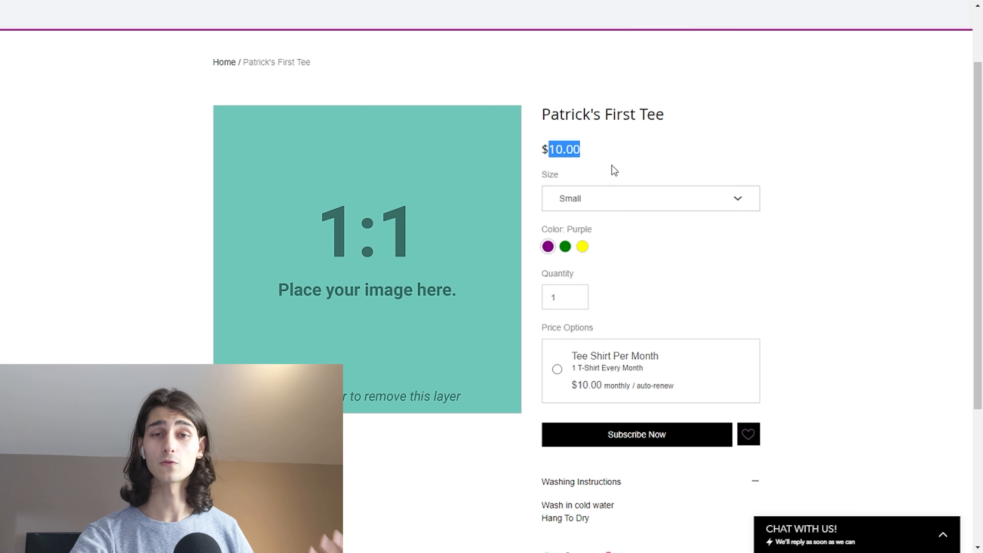
Switch the tee to size Large, choose the Tee Shirt Per Month price option and start the subscription
click(665, 196)
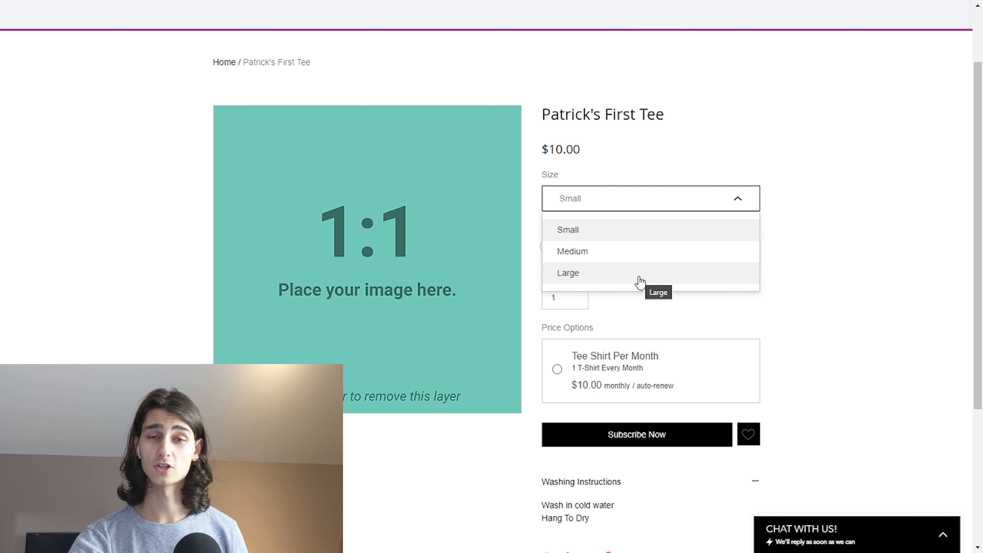
click(639, 281)
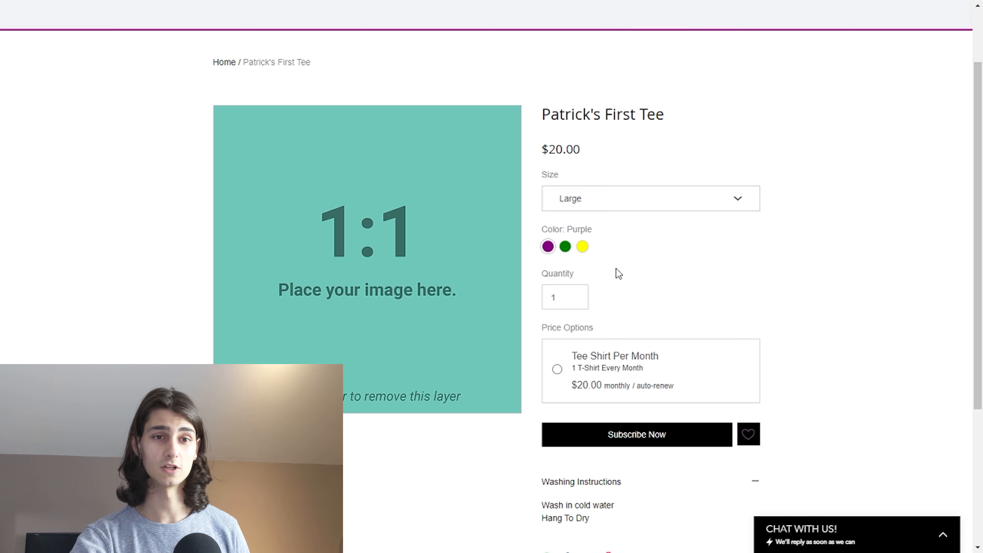
scroll(649, 253, down, 2)
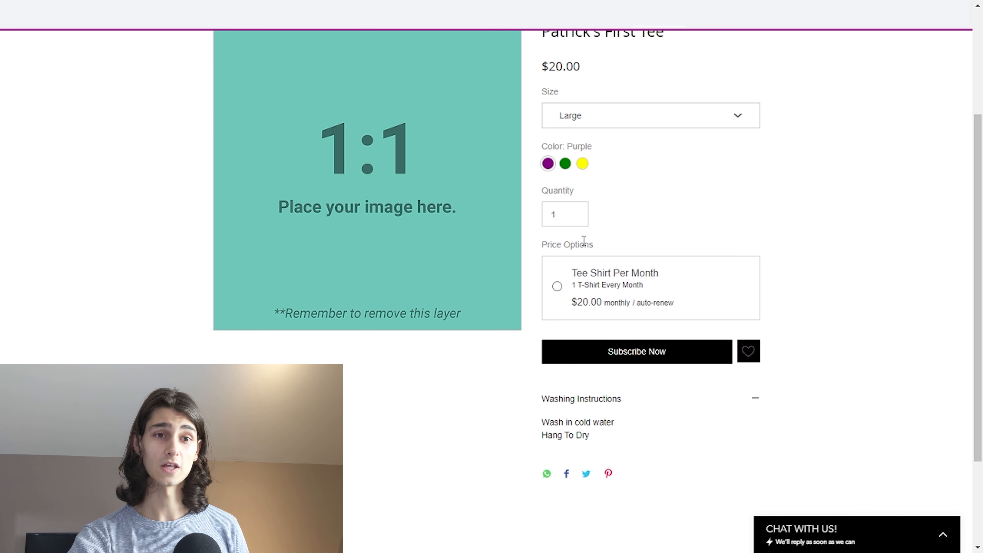
drag(595, 244, 541, 245)
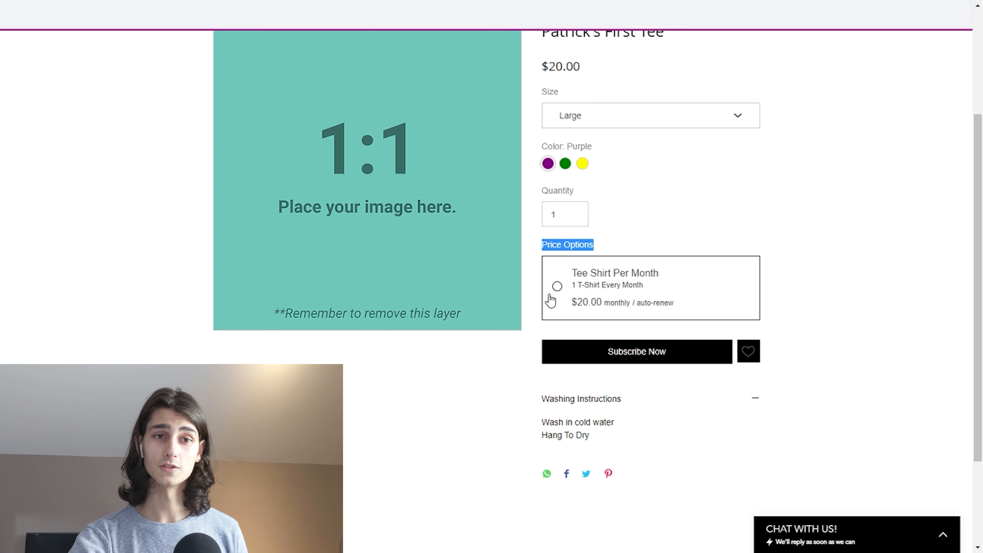
click(602, 254)
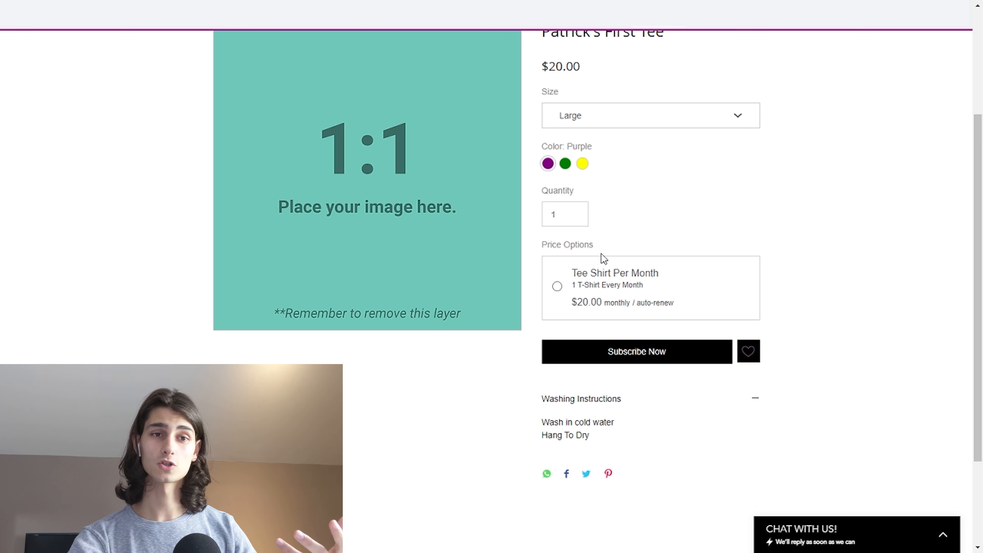
click(557, 287)
scroll(609, 301, up, 2)
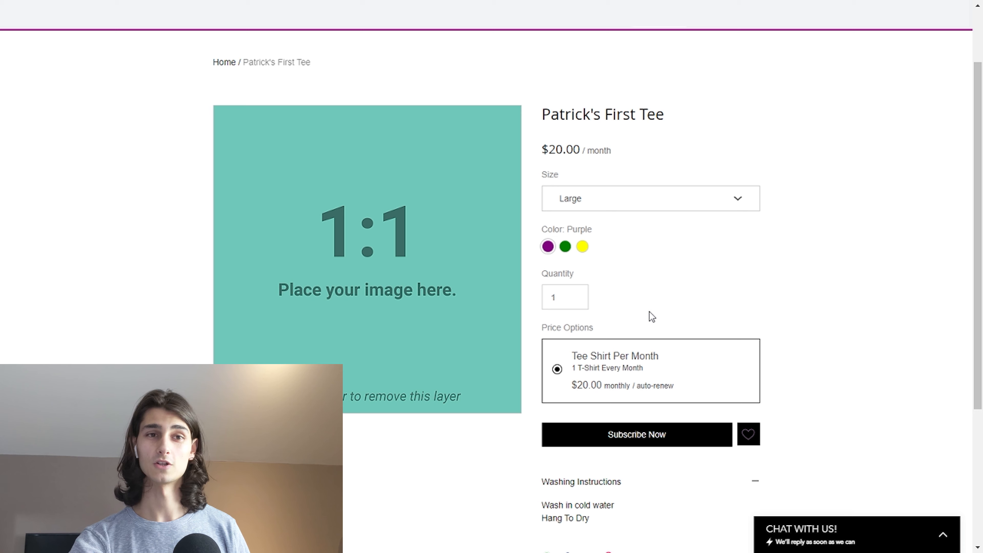
click(691, 433)
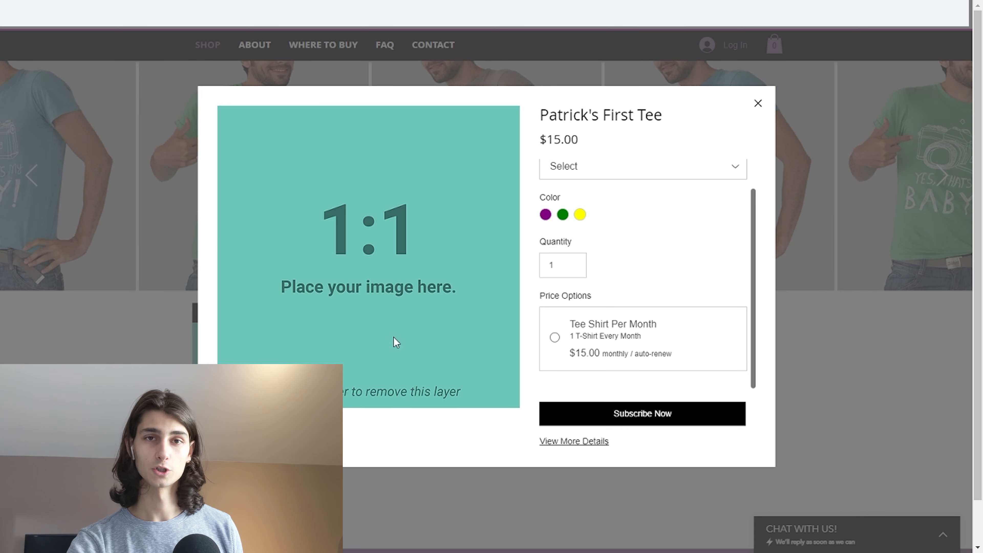
In the tee's quick view over the Shop page, select size Small and color Purple
scroll(621, 242, up, 1)
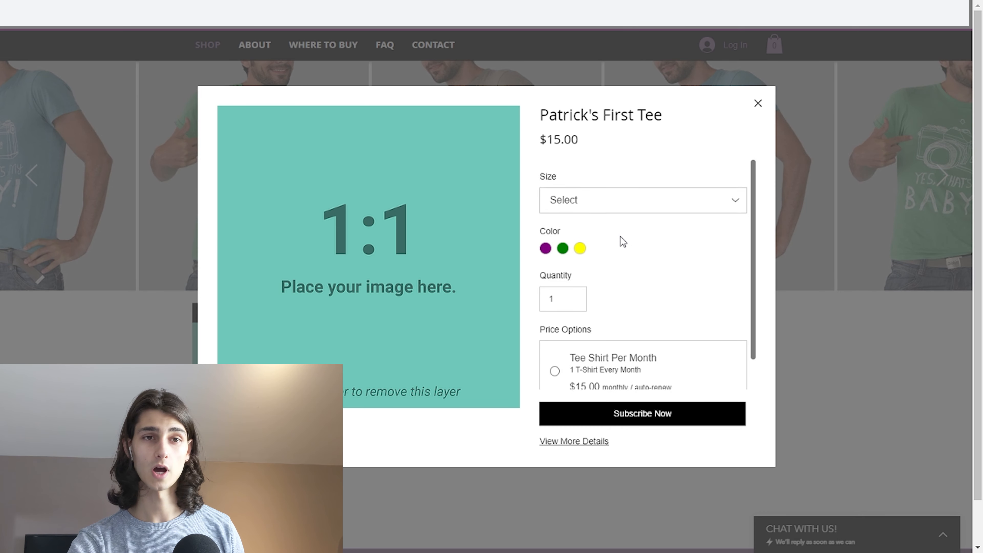
click(626, 211)
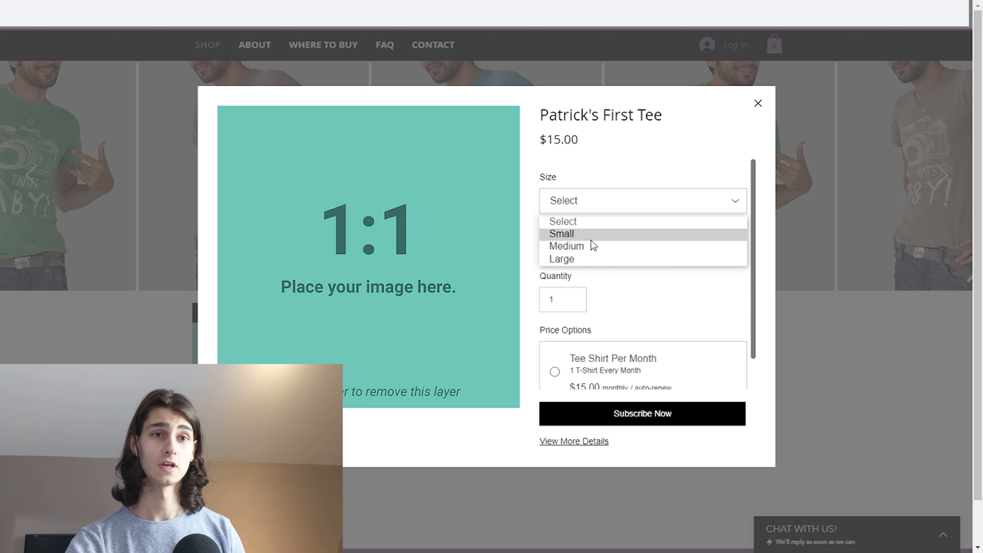
click(586, 235)
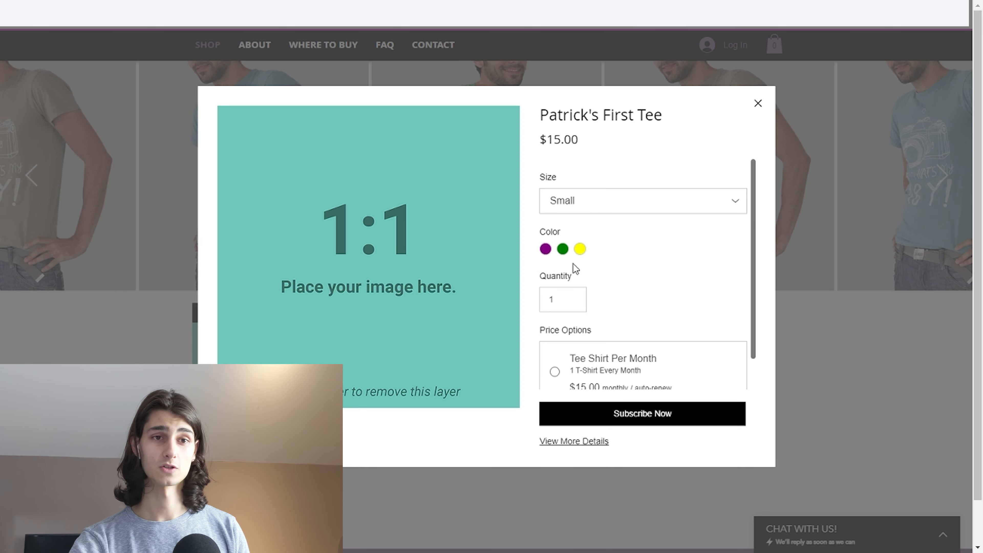
click(548, 253)
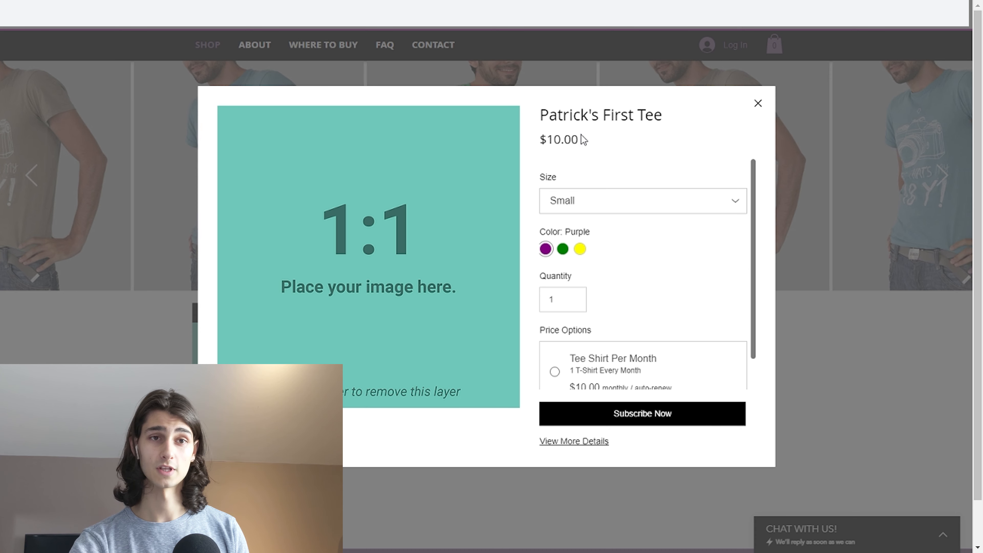